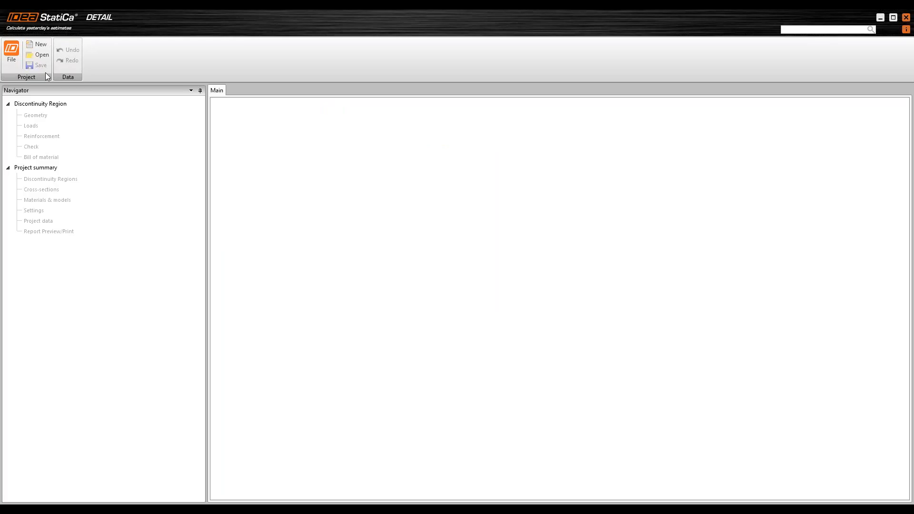
- Start a new discontinuity region with design code EN, using the General shape input
left_click(392, 151)
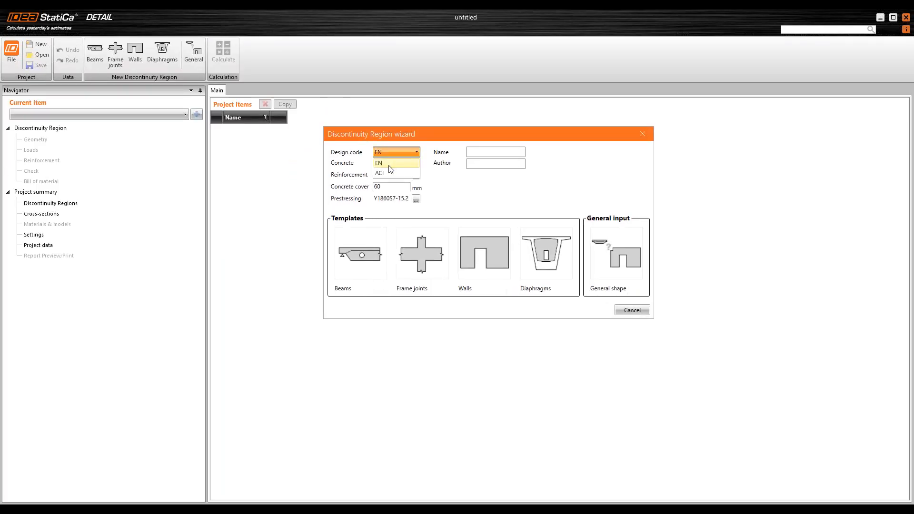
left_click(387, 164)
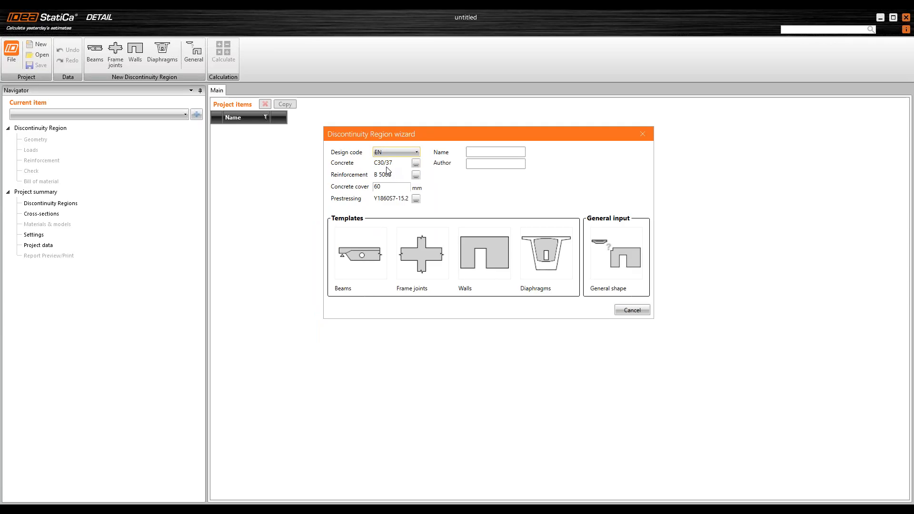
left_click(347, 166)
key("Tab")
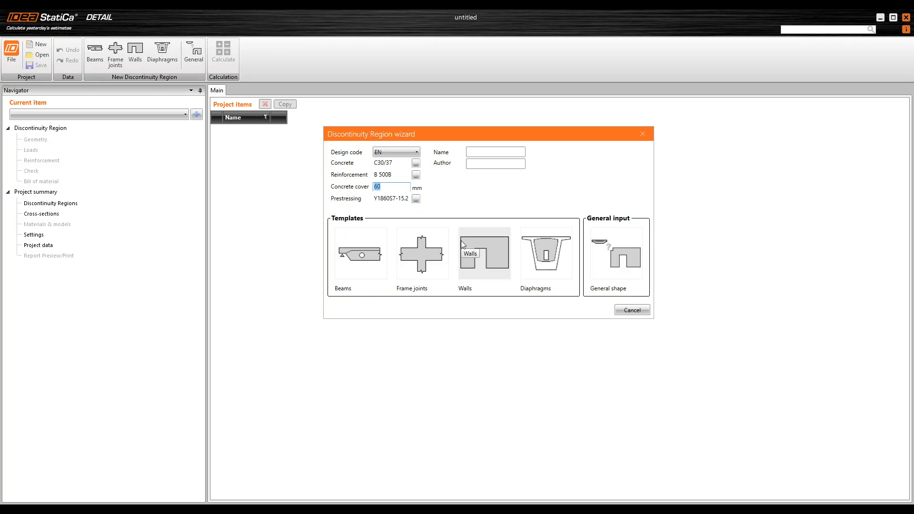
left_click(603, 272)
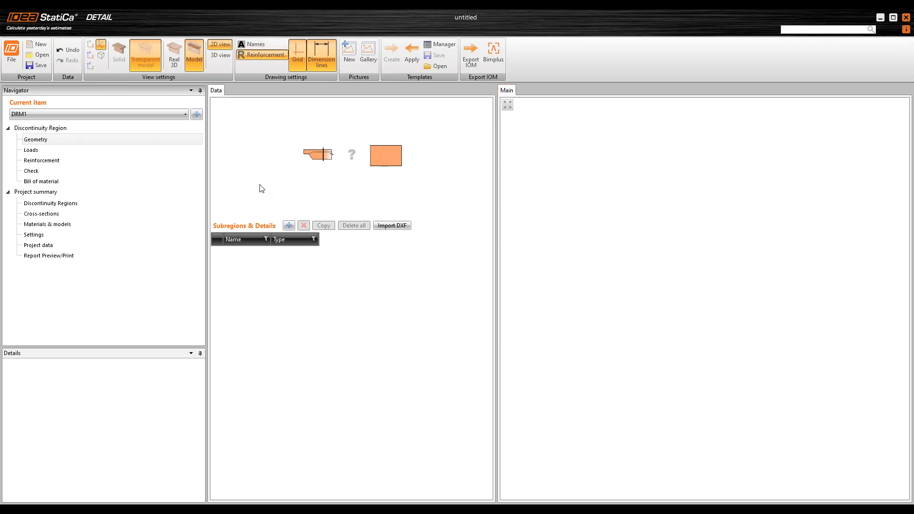
- Add a wall subregion to the empty model
left_click(289, 225)
left_click(287, 227)
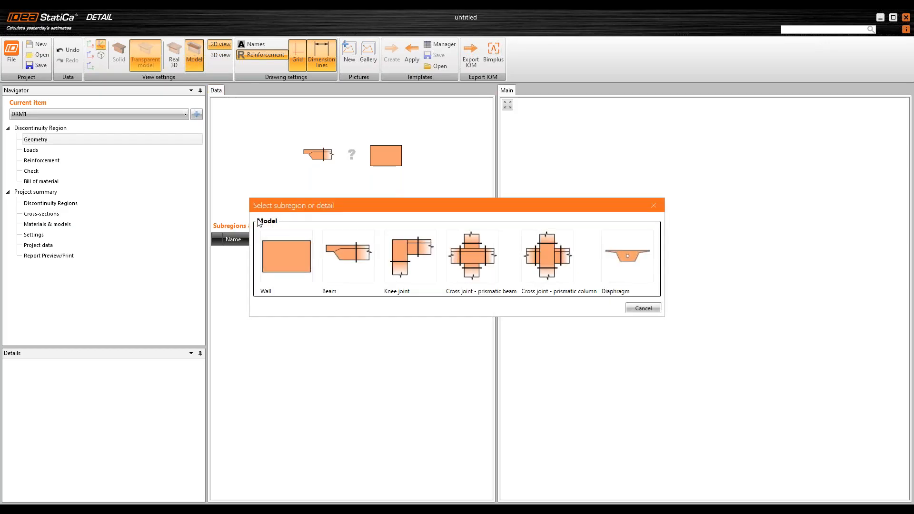
left_click(287, 264)
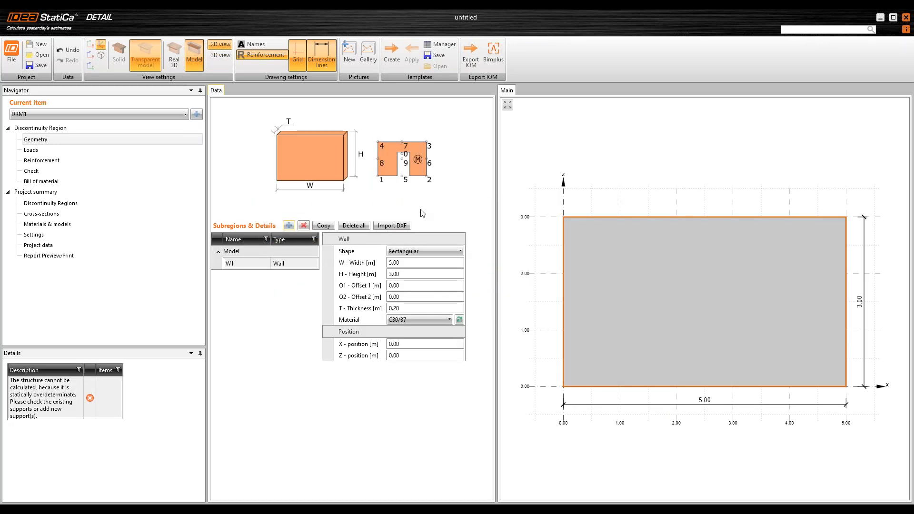
- Set the wall's width to 3 m, height to 1 m and thickness to 0.8 m, and display it in Real 3D
left_click(367, 264)
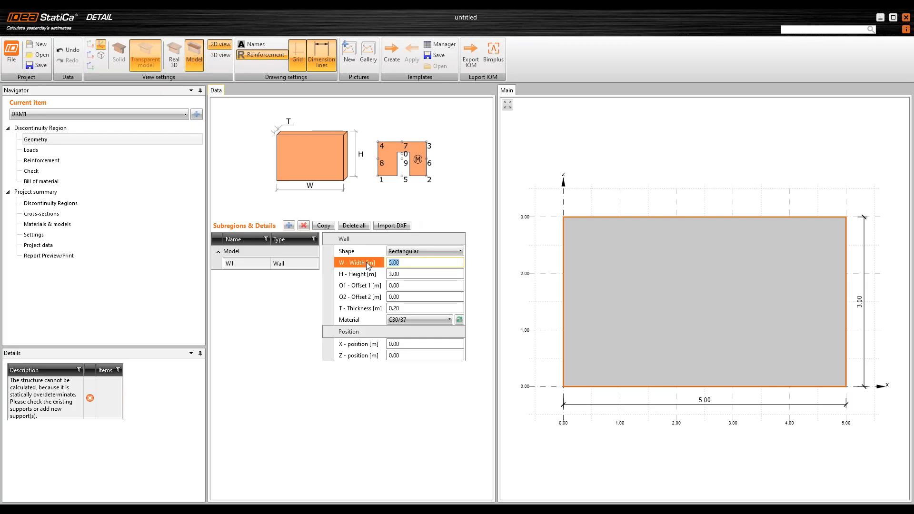
type("3")
key("Tab")
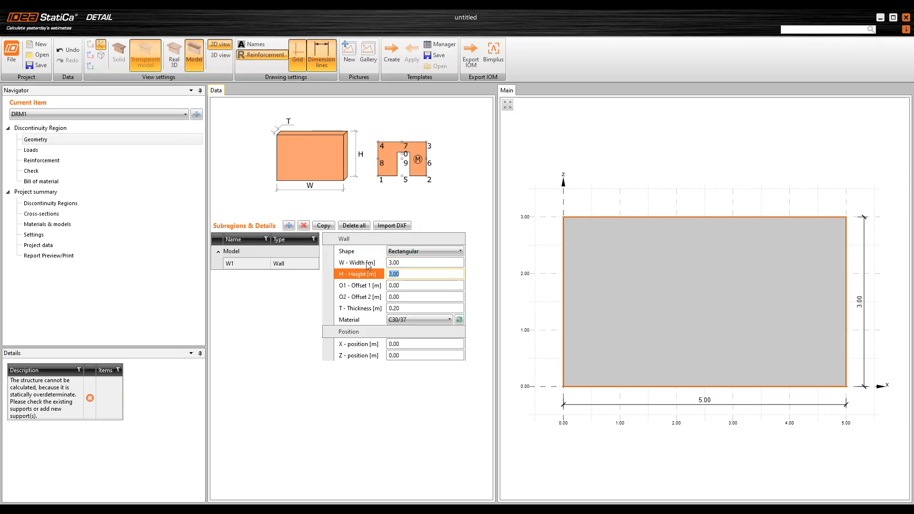
type("1")
key("Tab")
key("Tab")
key("Tab")
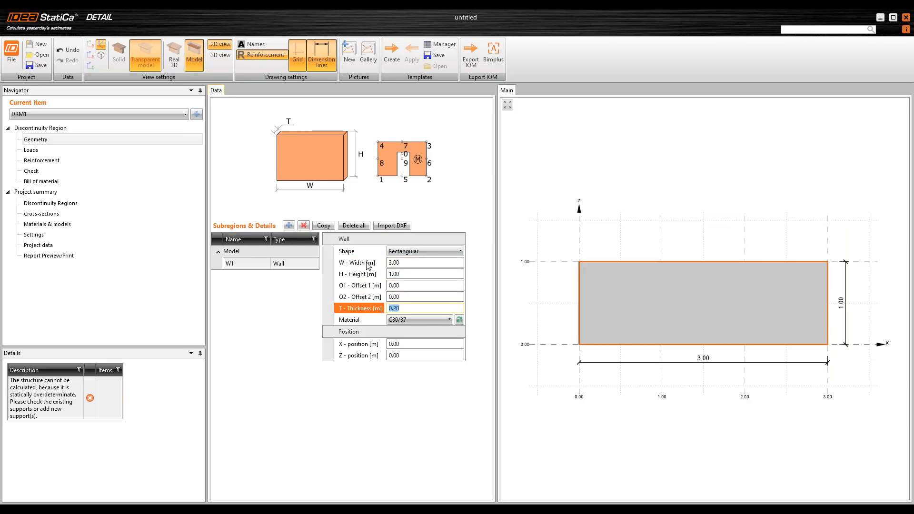
type("0.8")
key("Tab")
key("ctrl")
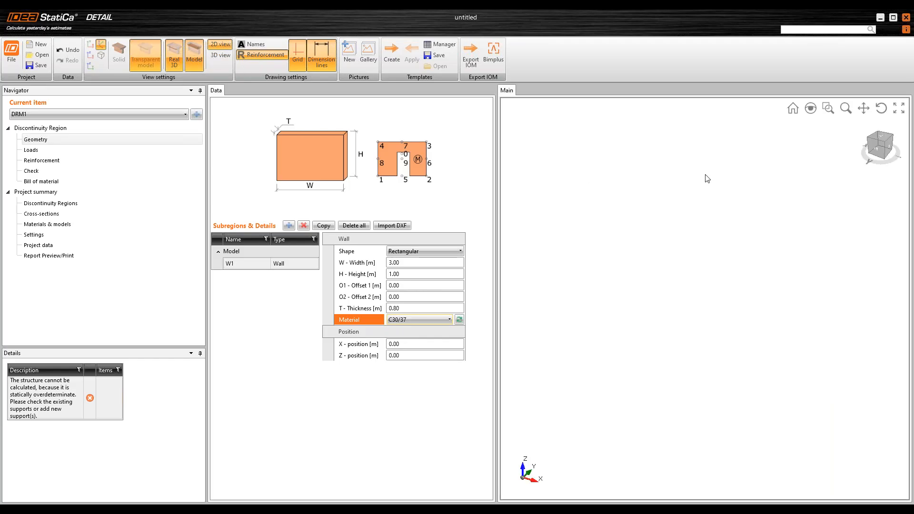
scroll(748, 227, "down", 3)
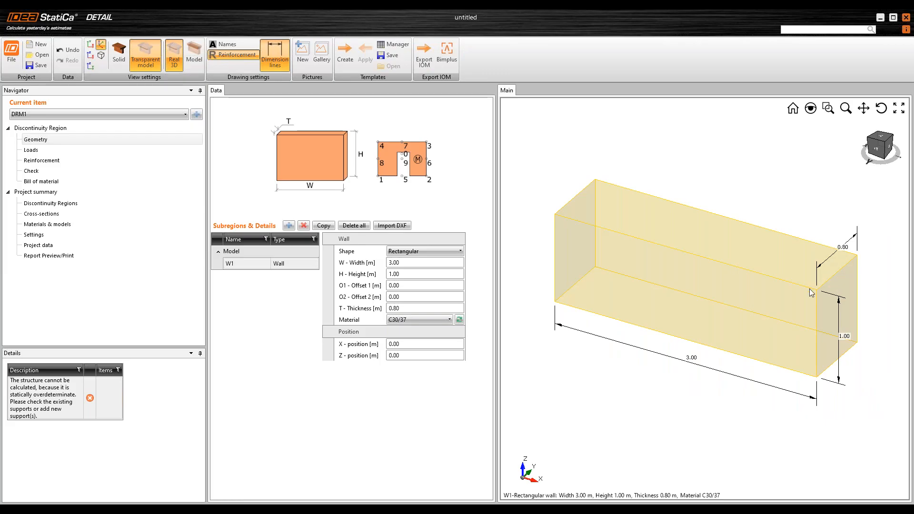
left_click(398, 272)
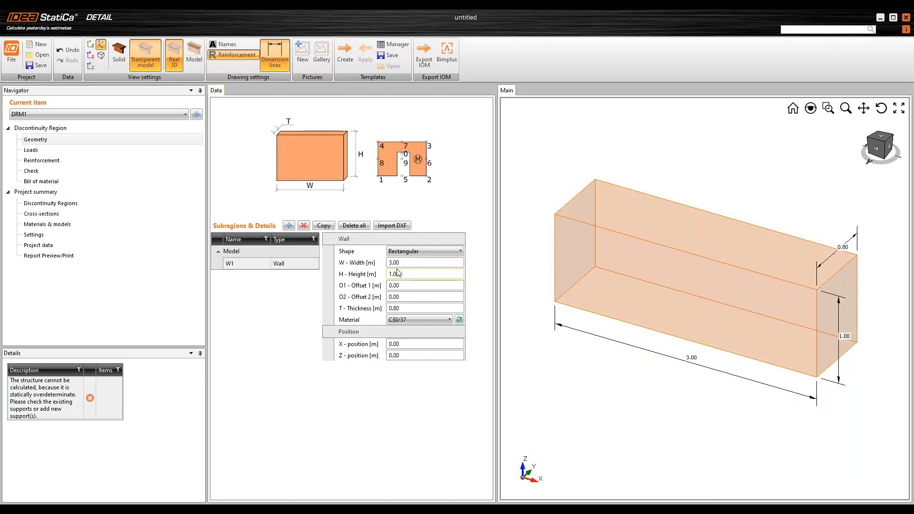
- Copy wall W1 and set the copy's width, height and thickness to 0.56 m each
left_click(324, 226)
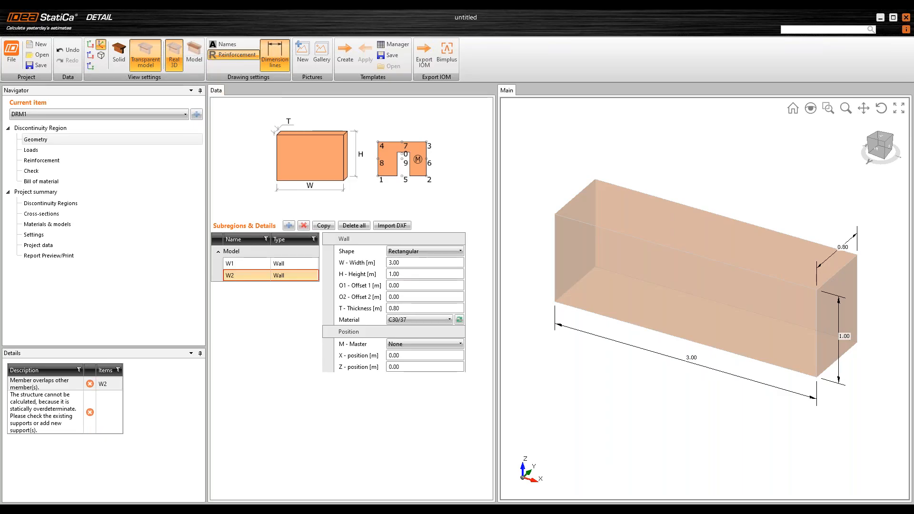
left_click(409, 263)
type("0")
key("Tab")
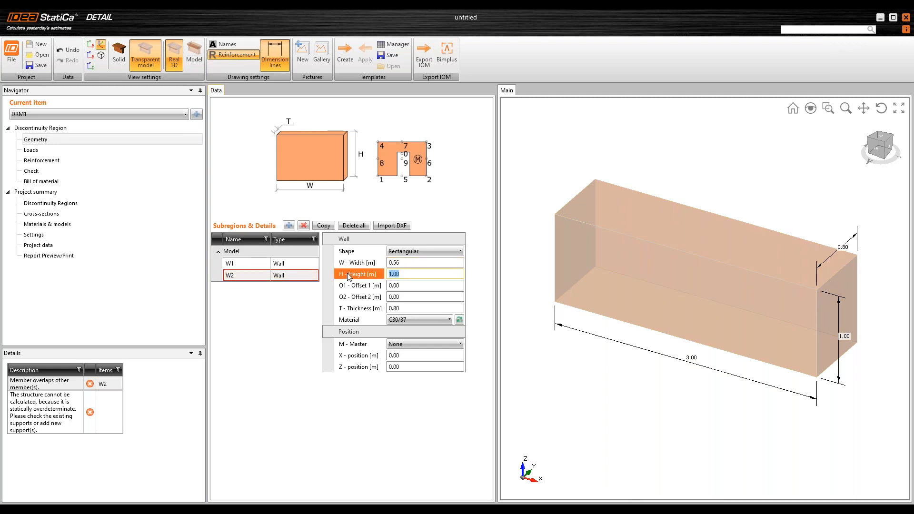
type("0.56")
key("Tab")
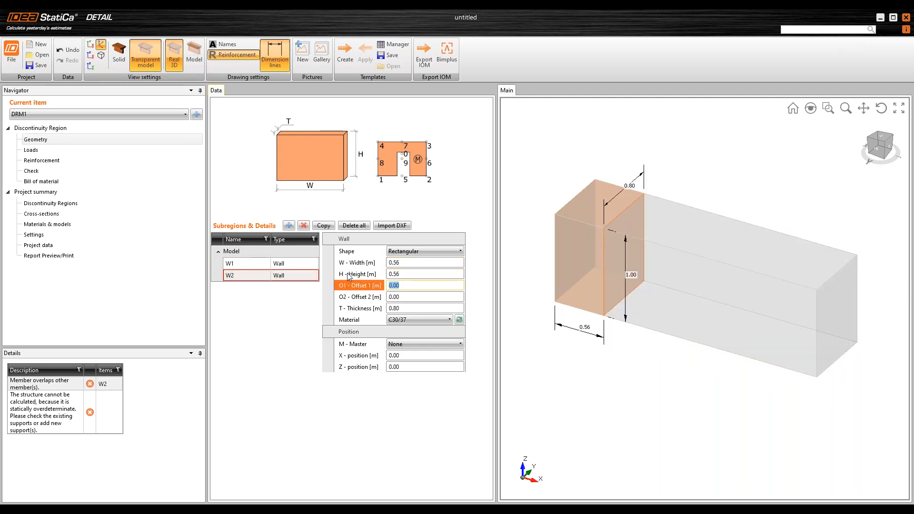
key("Tab")
key("Tab")
type("0.56")
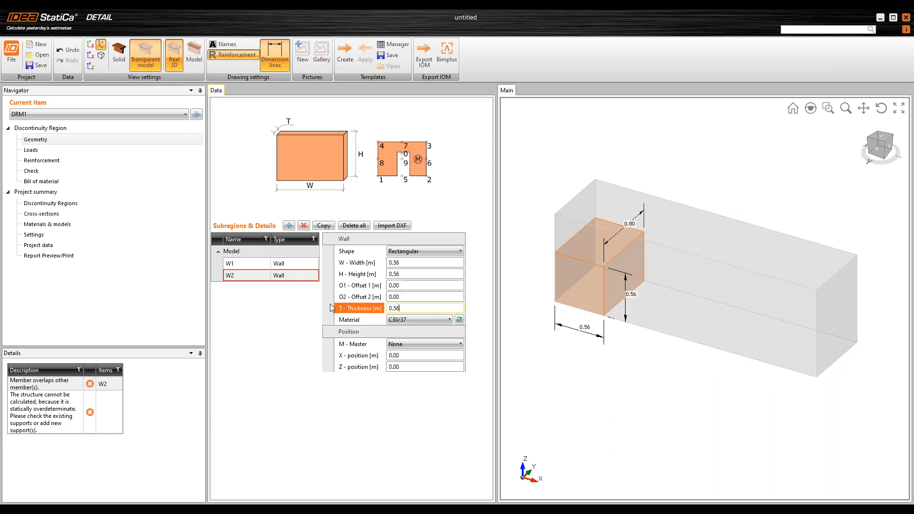
key("Tab")
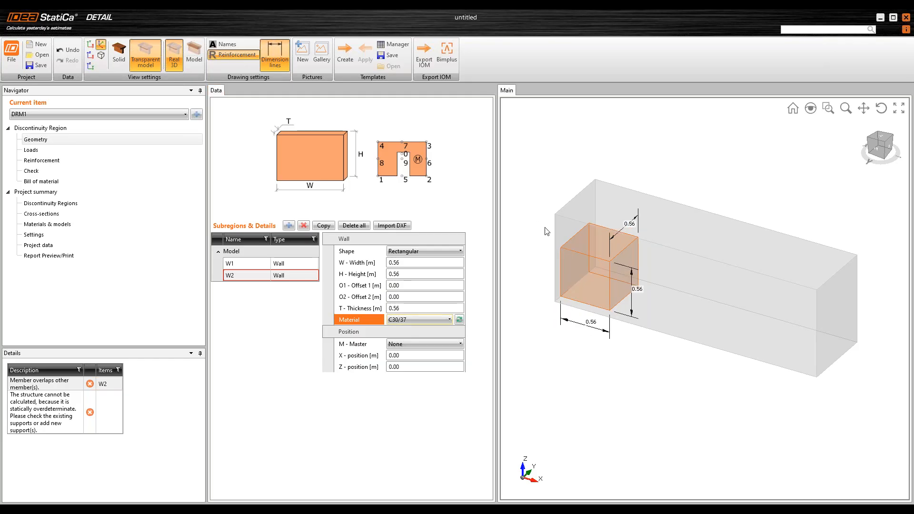
- Attach wall W2 to master W1, using master point 1 and insert point 4
left_click(401, 346)
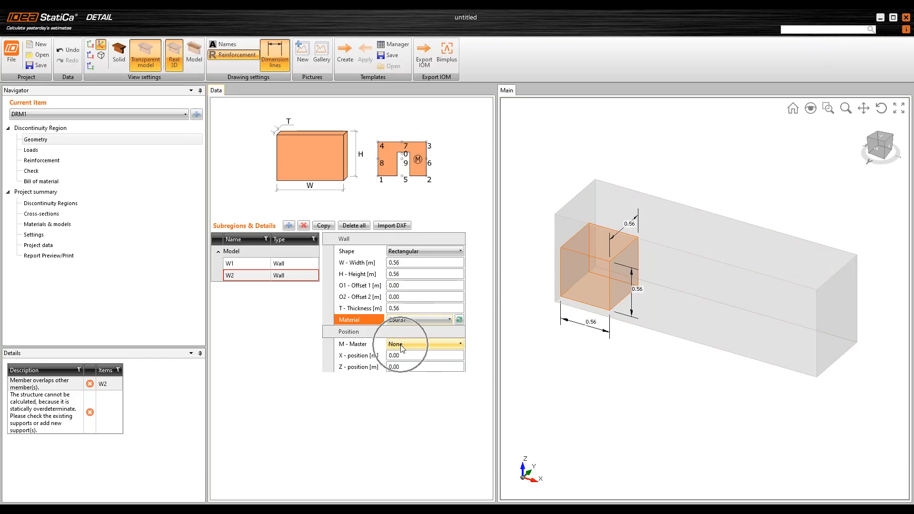
left_click(406, 364)
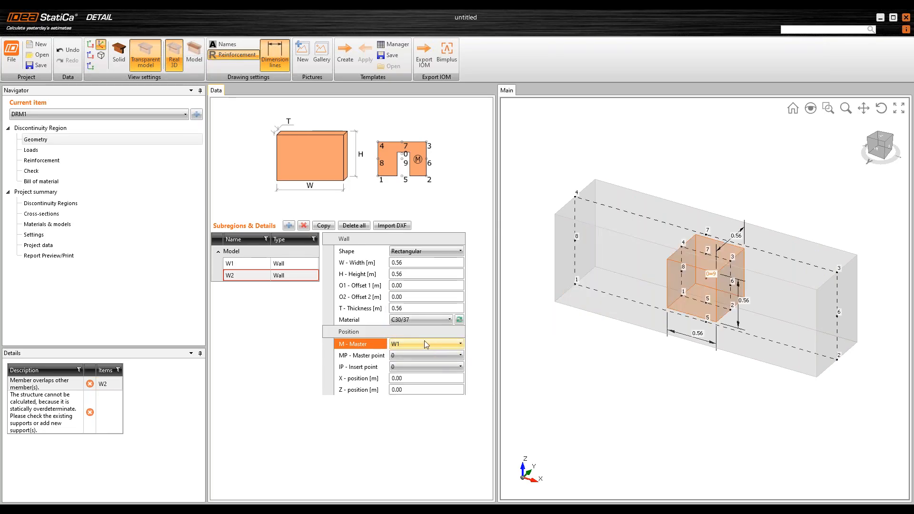
left_click(353, 359)
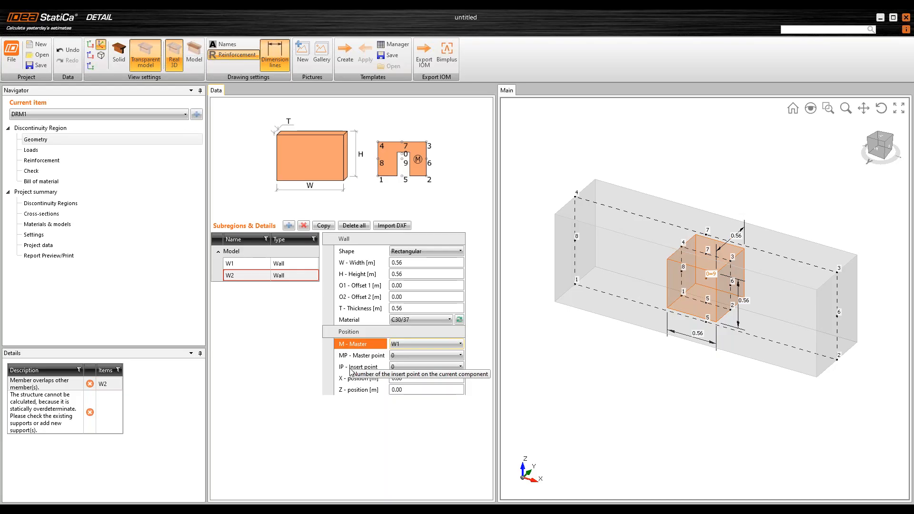
left_click(575, 285)
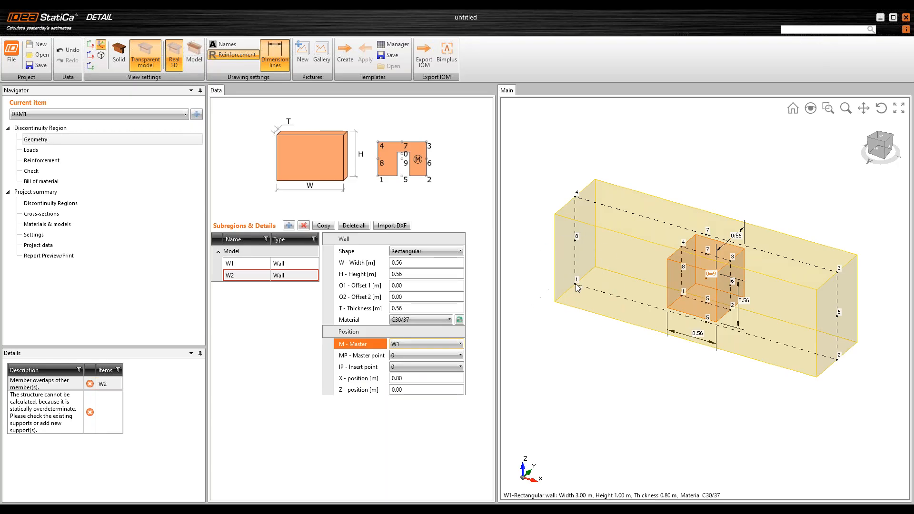
left_click(427, 355)
left_click(423, 374)
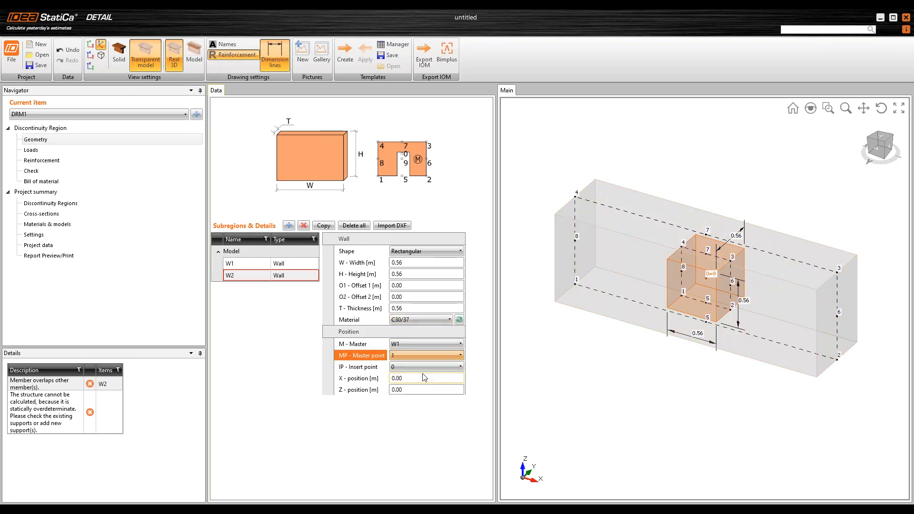
key("ctrl")
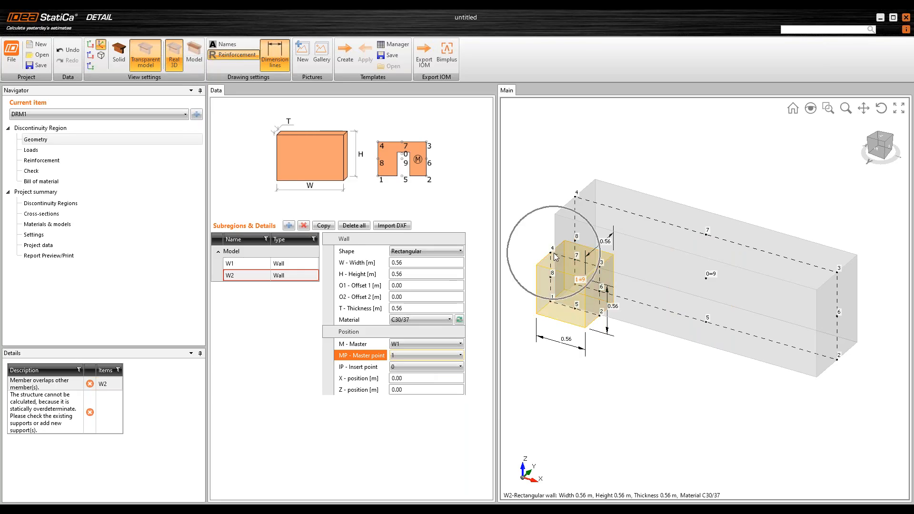
left_click(413, 378)
left_click(413, 366)
left_click(411, 416)
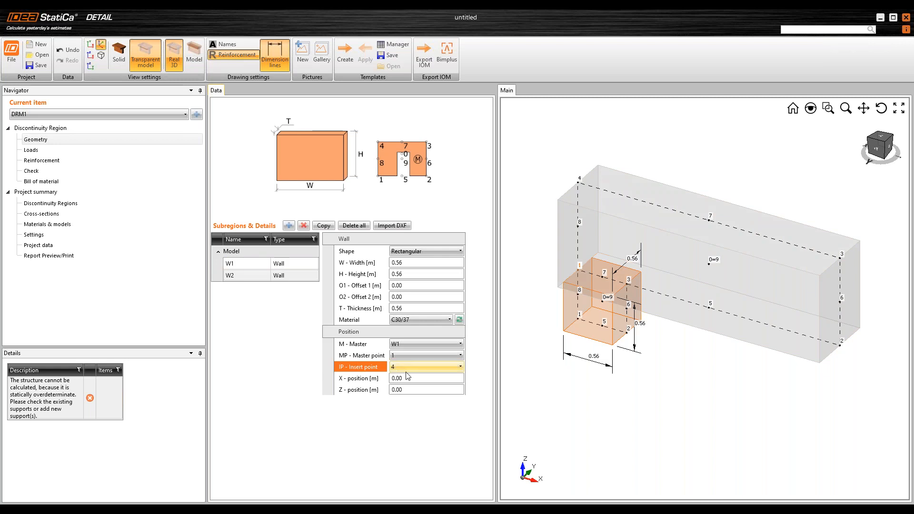
- Set wall W2's X-position to 0.44 m and return to the 2D Model view
left_click(360, 378)
key("ctrl")
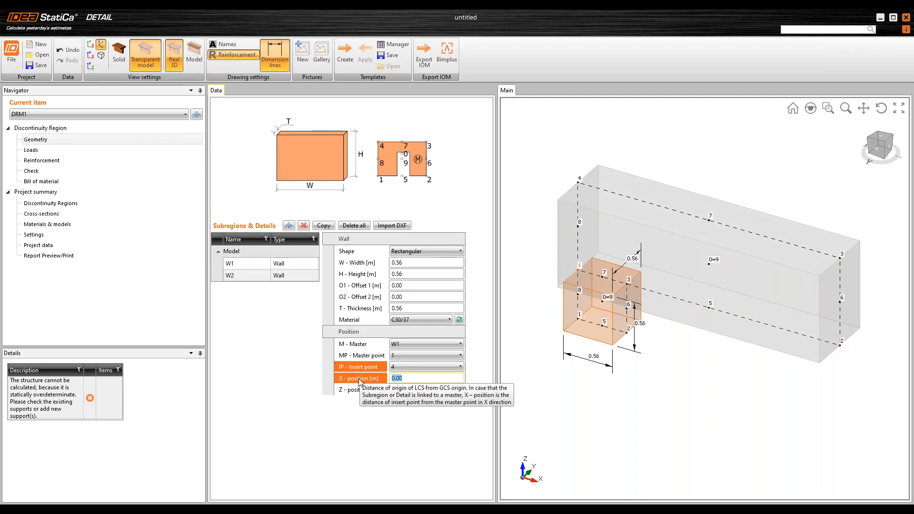
type("0.44")
key("Tab")
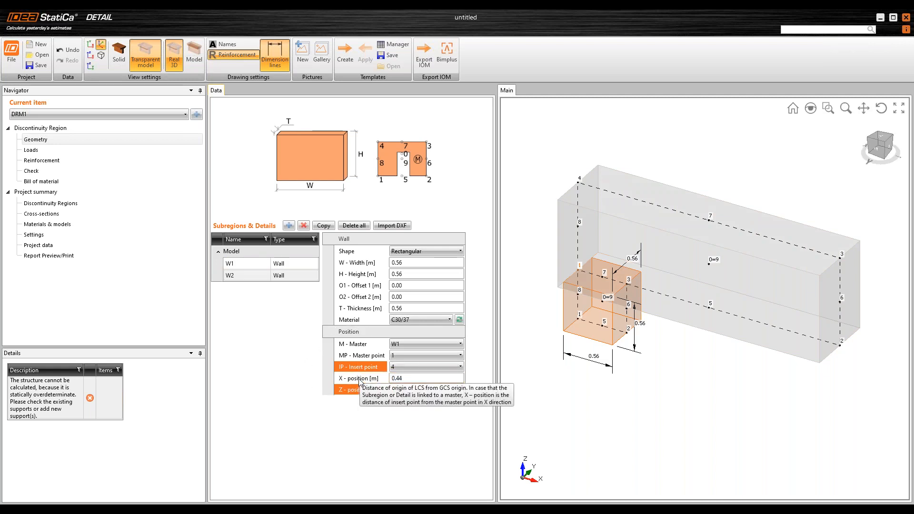
left_click(194, 53)
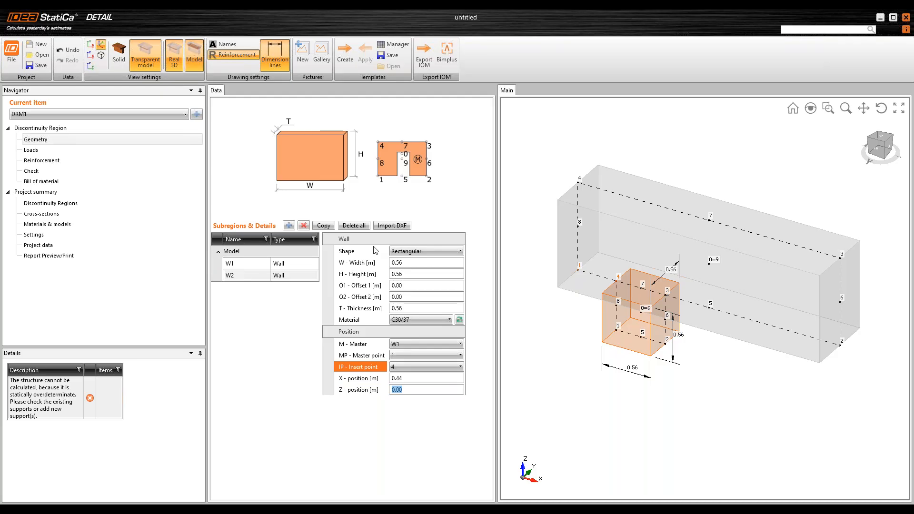
key("ctrl")
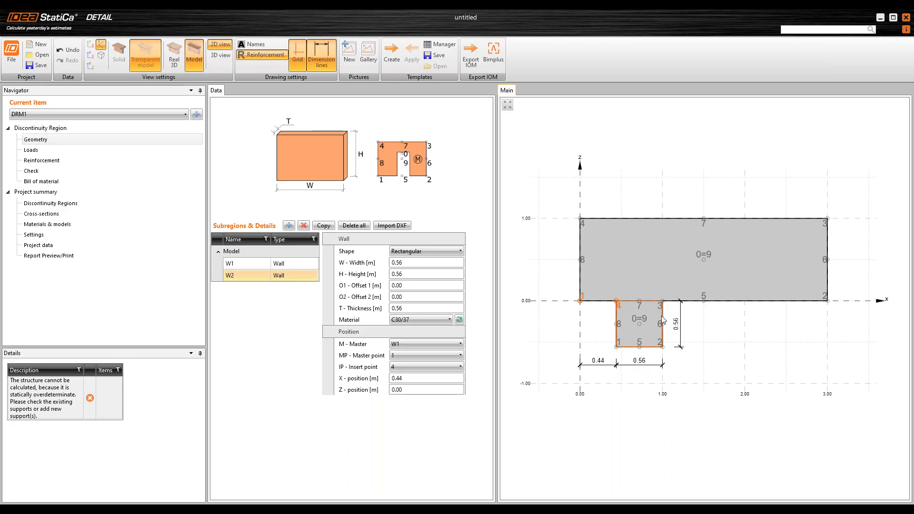
key("ctrl")
- Copy wall W2 and attach the copy to W1 with master point 2 and insert point 3
left_click(324, 226)
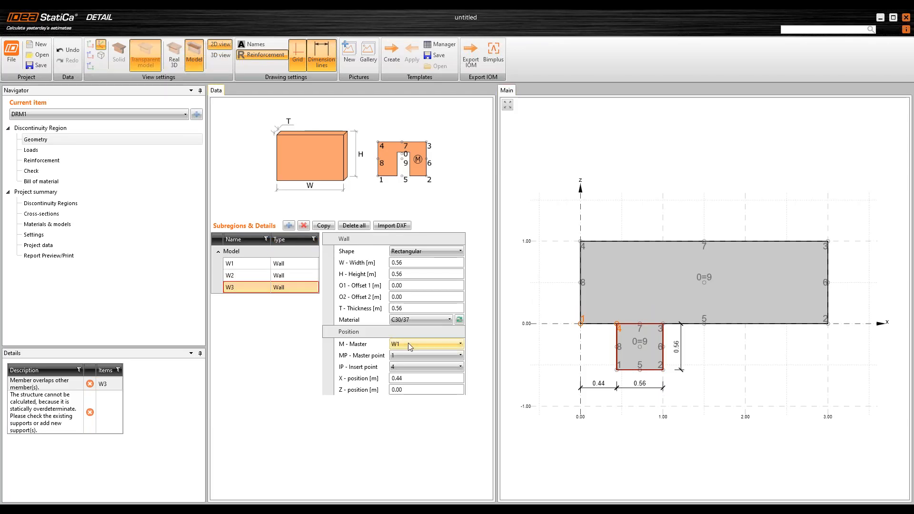
left_click(410, 356)
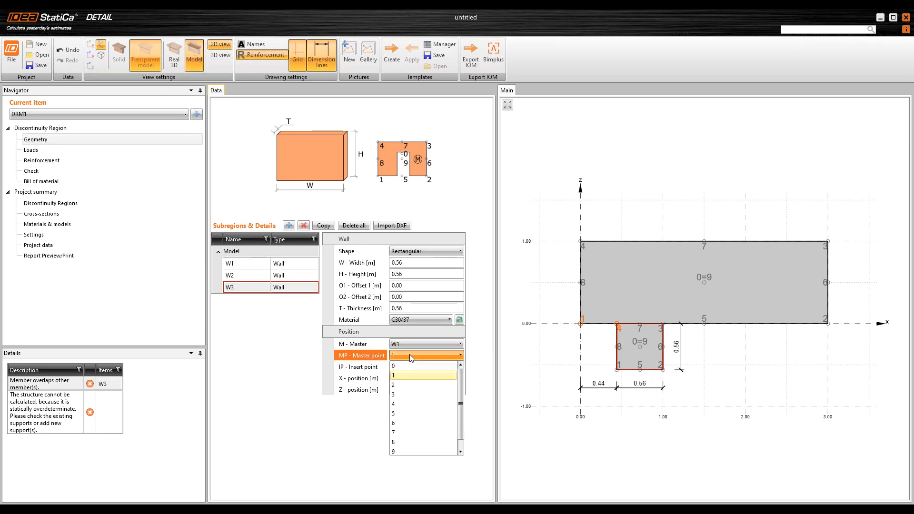
left_click(413, 385)
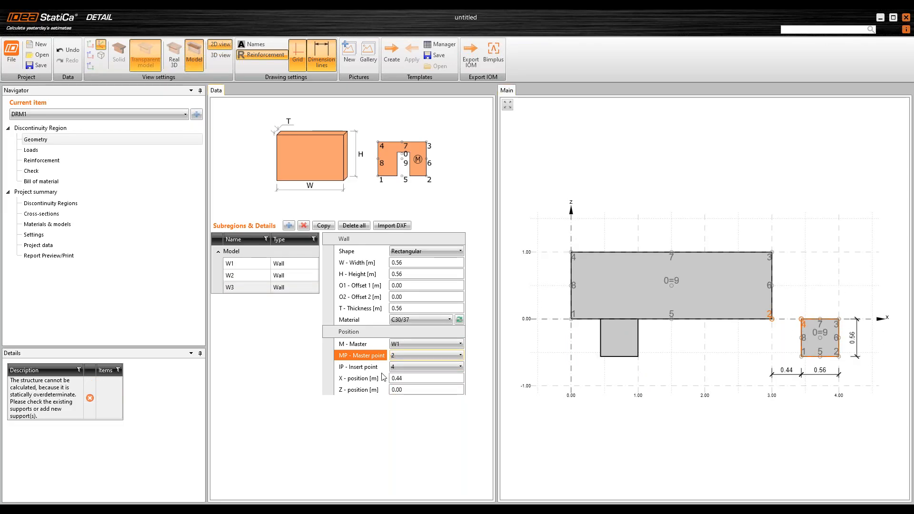
left_click(395, 367)
left_click(395, 369)
left_click(399, 401)
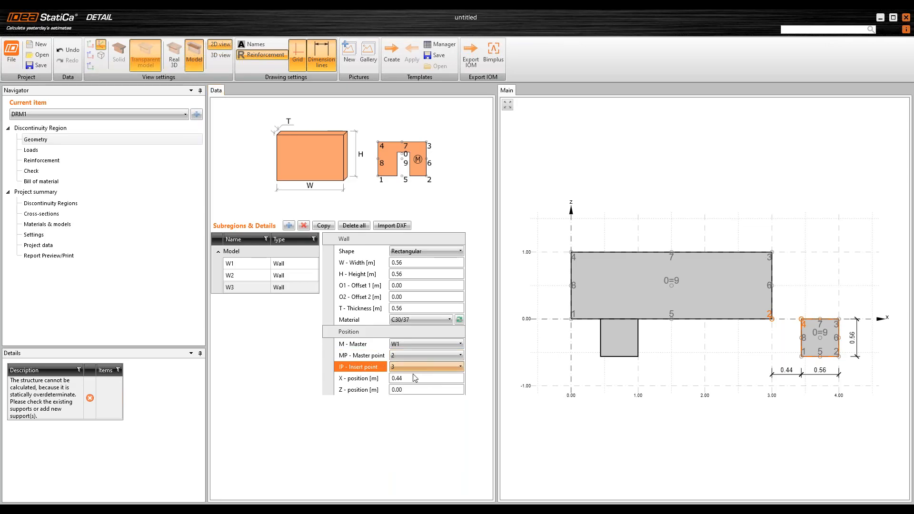
- Set wall W3's X-position to -0.44 m
left_click(357, 378)
type("-")
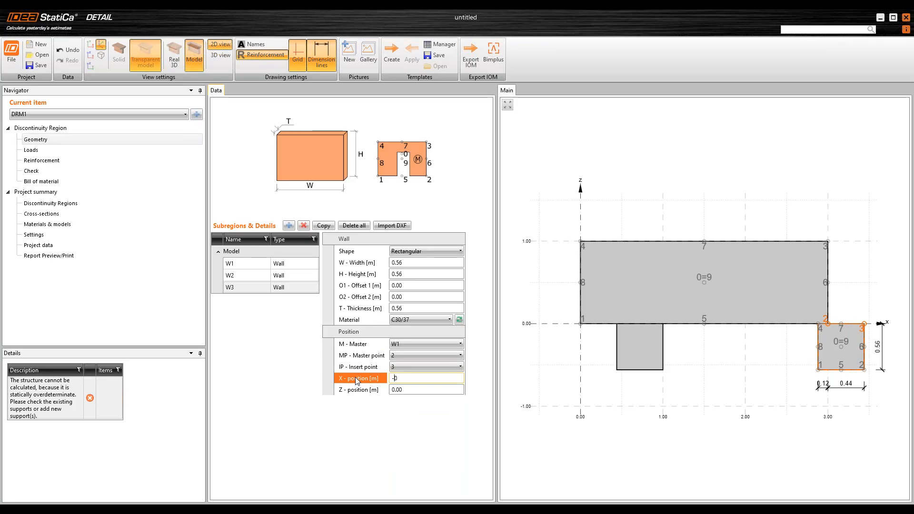
type("0.44")
key("Tab")
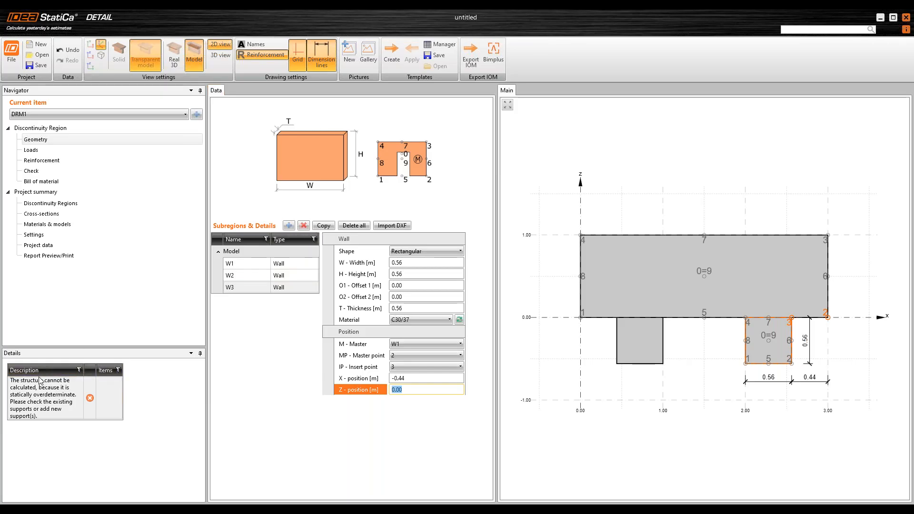
- Add a line support to the discontinuity region
left_click(90, 398)
left_click(289, 226)
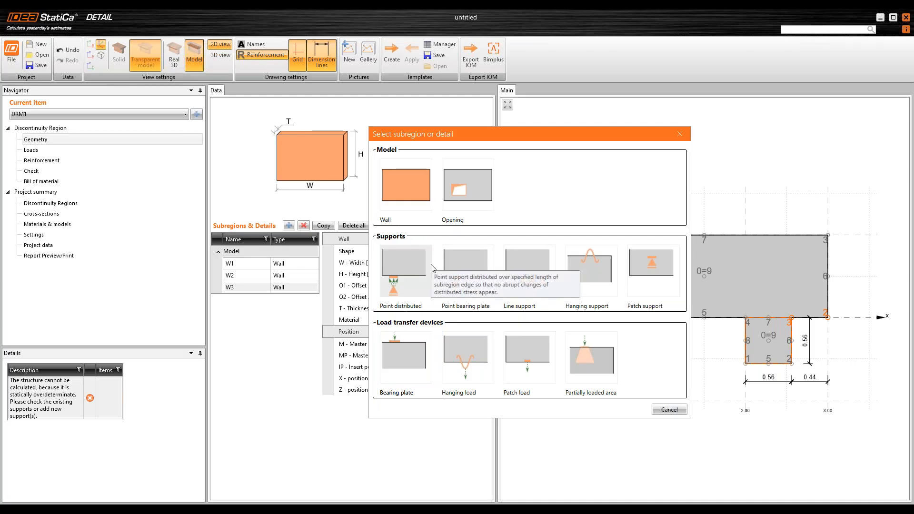
left_click_drag(519, 141, 378, 141)
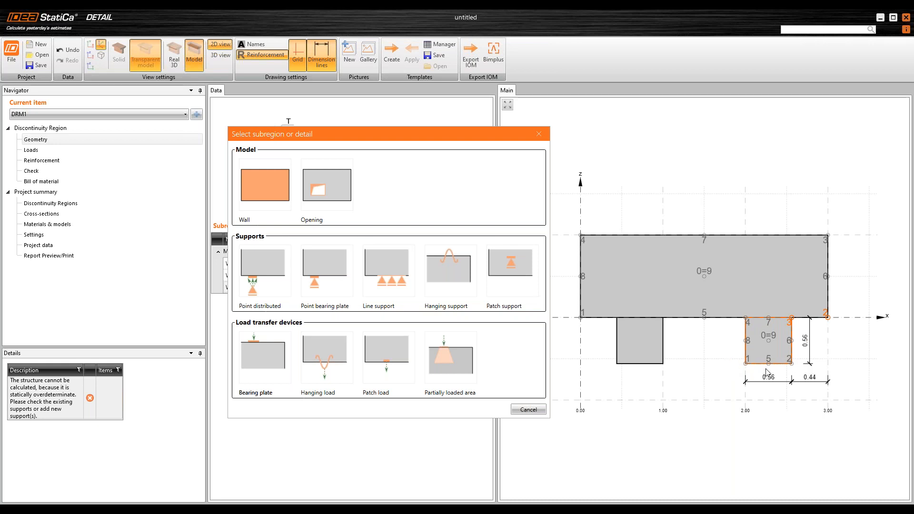
left_click(399, 284)
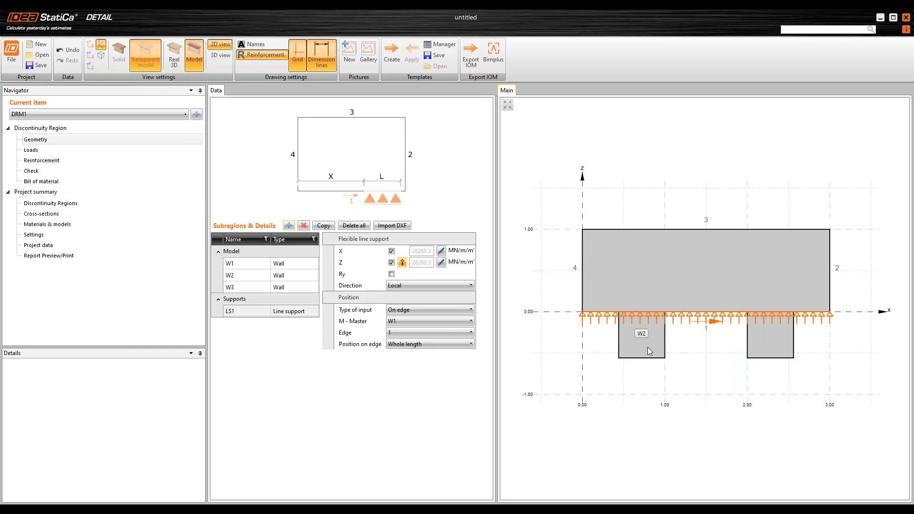
- Show the item names in the drawing and set the line support's master to wall W2
left_click(255, 44)
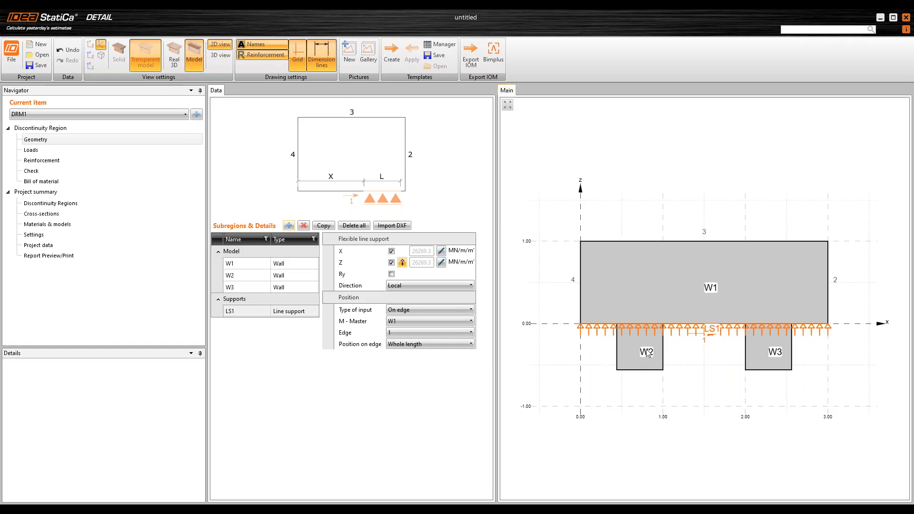
left_click(433, 320)
left_click(430, 344)
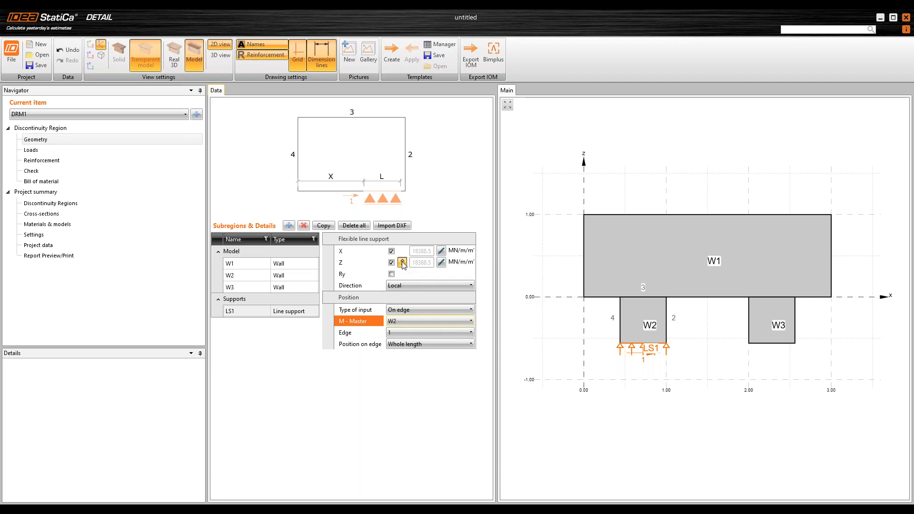
- Turn off the one-way action option for Z on line support LS1 and release its X restraint
left_click(402, 263)
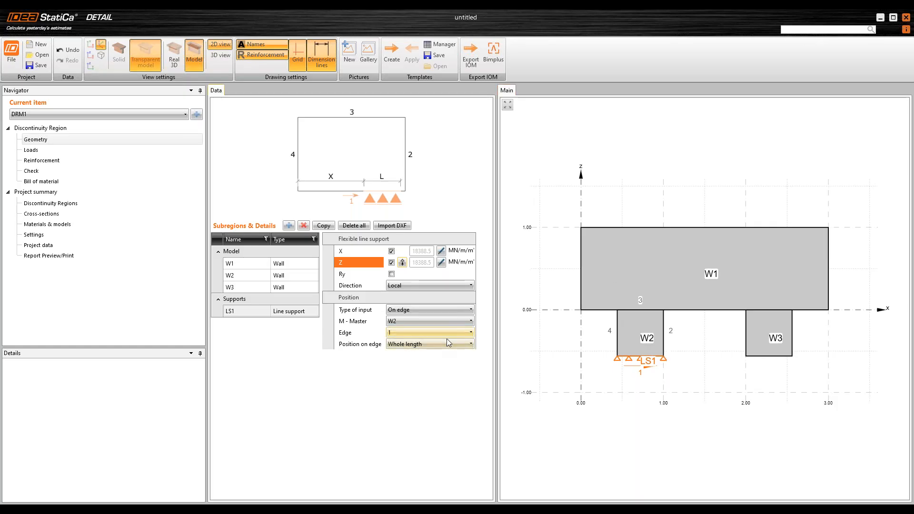
left_click(392, 253)
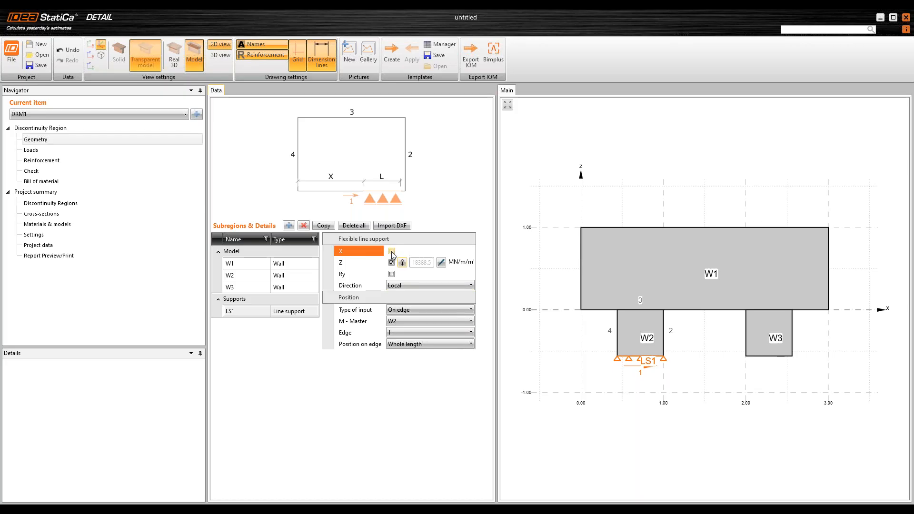
left_click(391, 251)
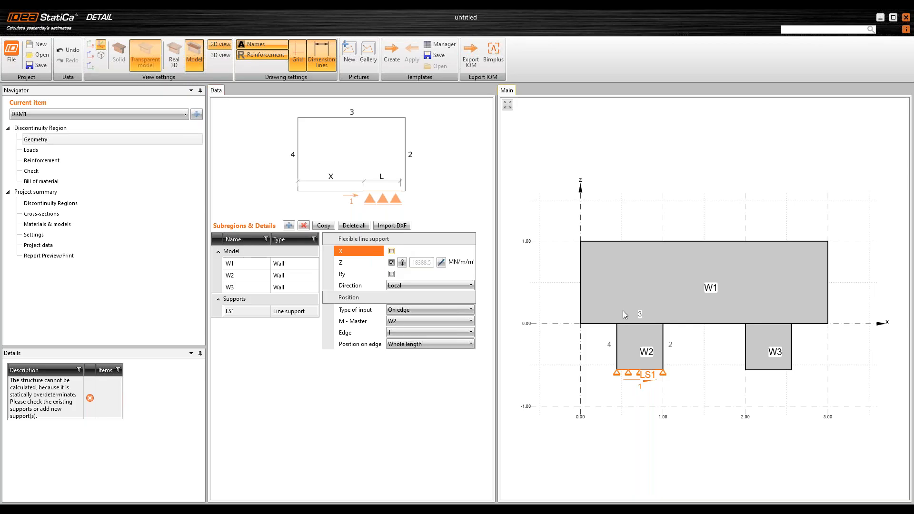
scroll(623, 311, "up", 3)
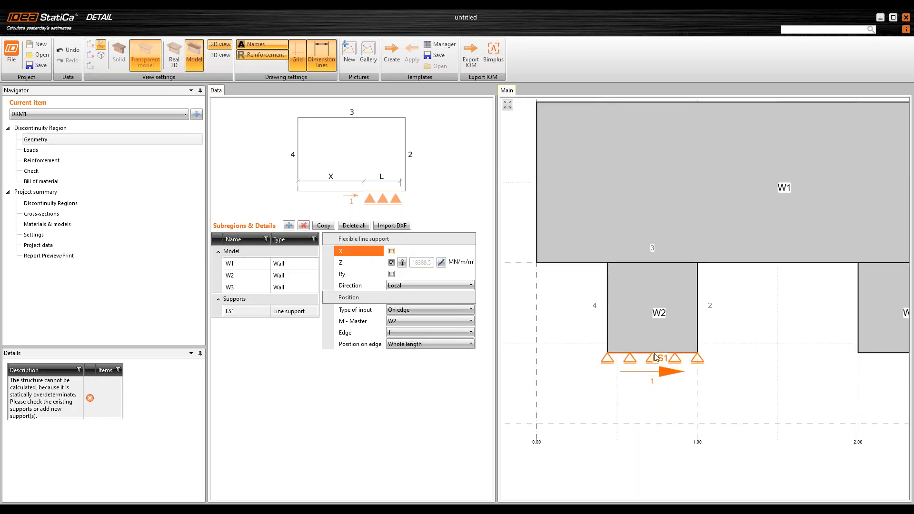
scroll(653, 388, "down", 2)
right_click(652, 389)
left_click(688, 379)
middle_click_drag(778, 410, 749, 422)
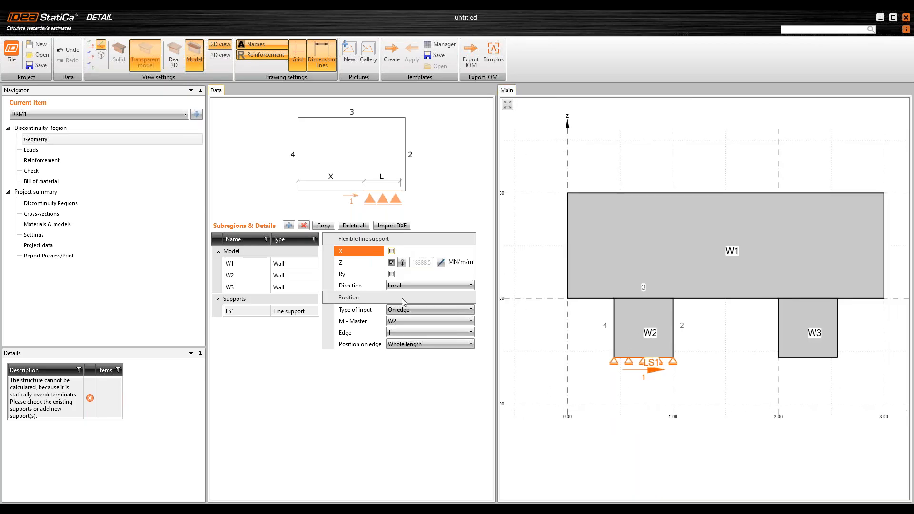
- Copy line support LS1, set the copy's master to wall W3 and enable its X restraint
left_click(330, 226)
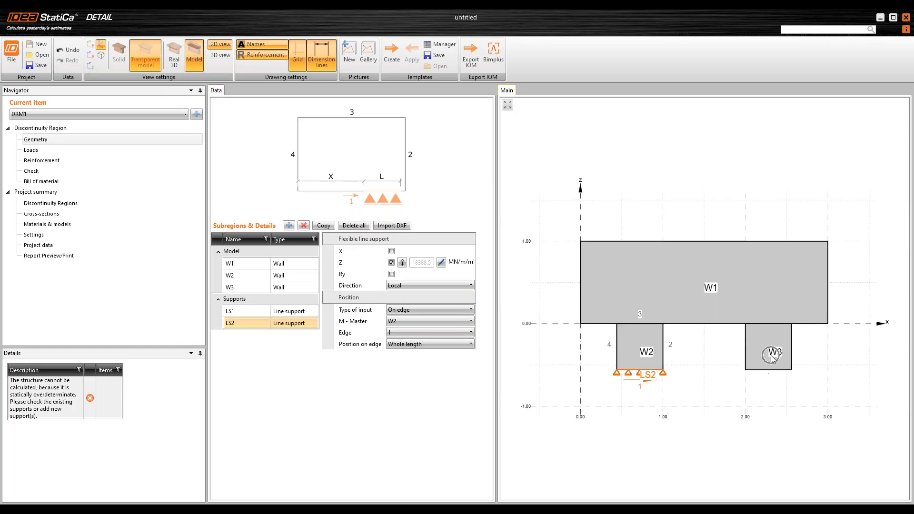
left_click(424, 325)
left_click(420, 352)
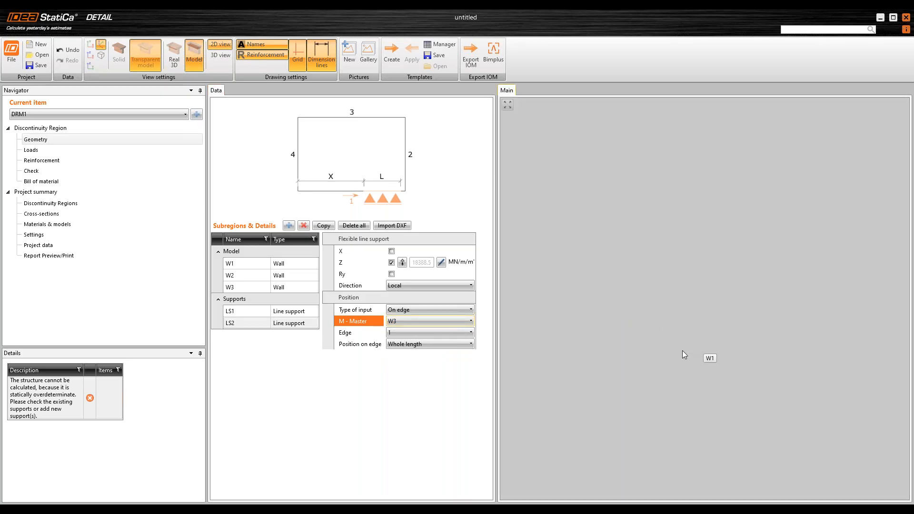
right_click(681, 353)
left_click(706, 358)
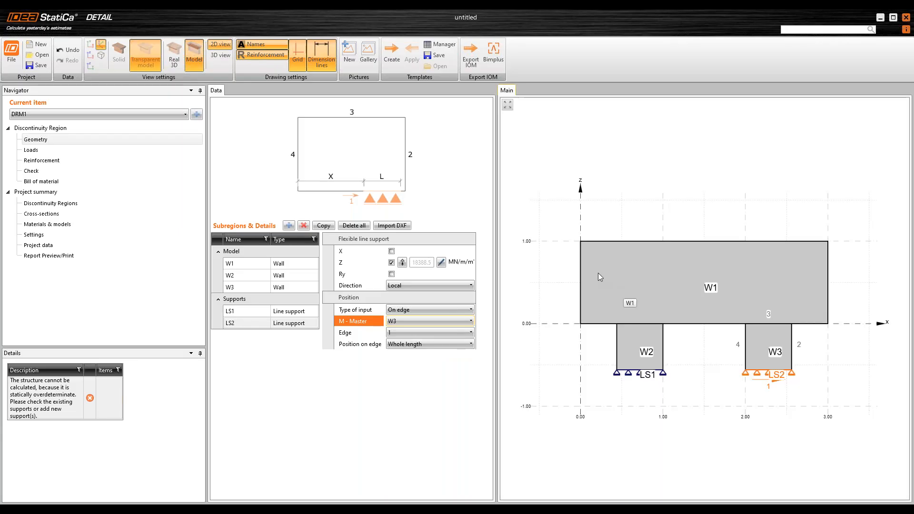
left_click(391, 252)
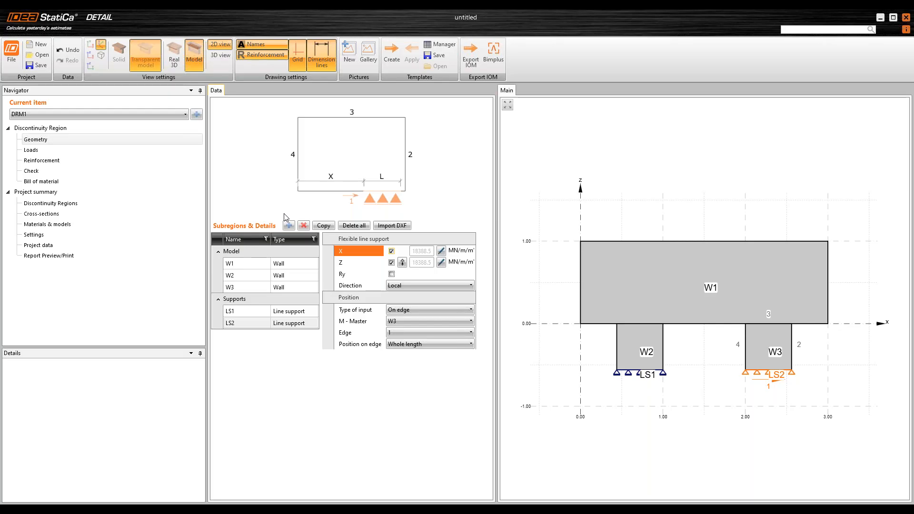
- Switch to the real 3D view and add a hanging load device with the single straight bar shape
left_click(170, 53)
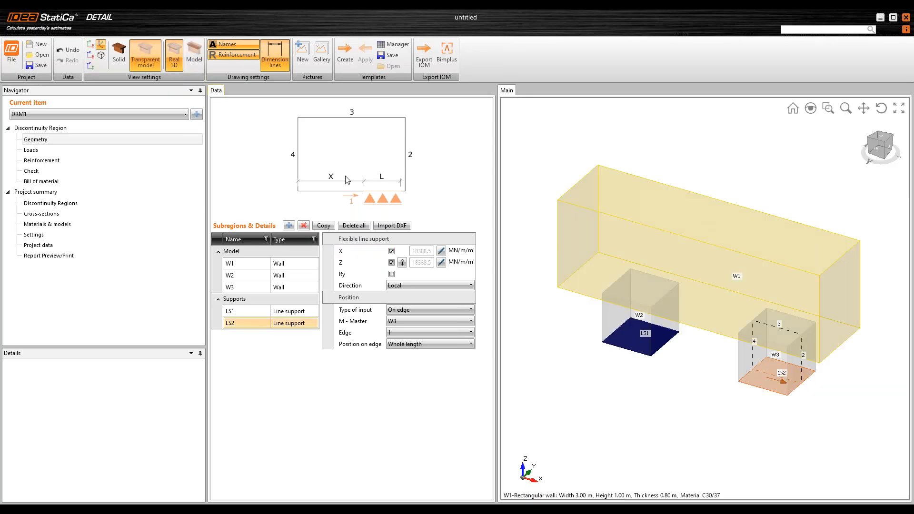
left_click(289, 226)
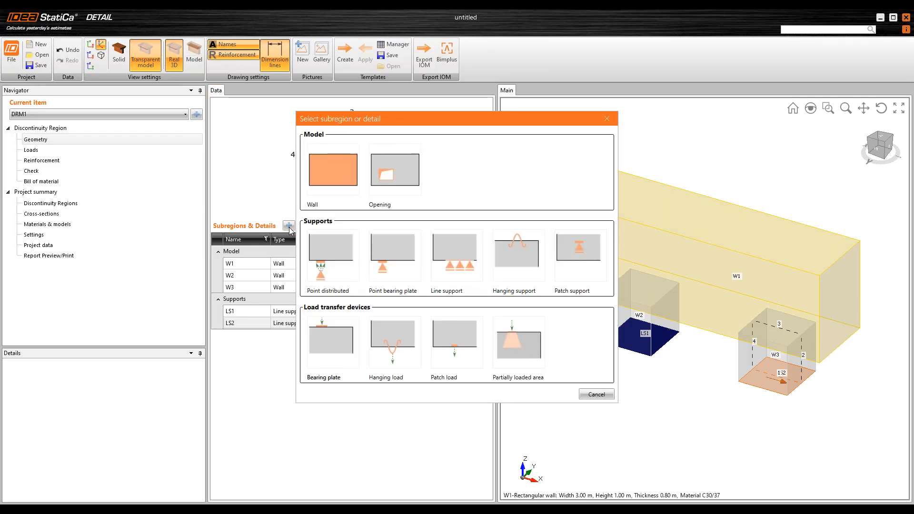
left_click(395, 355)
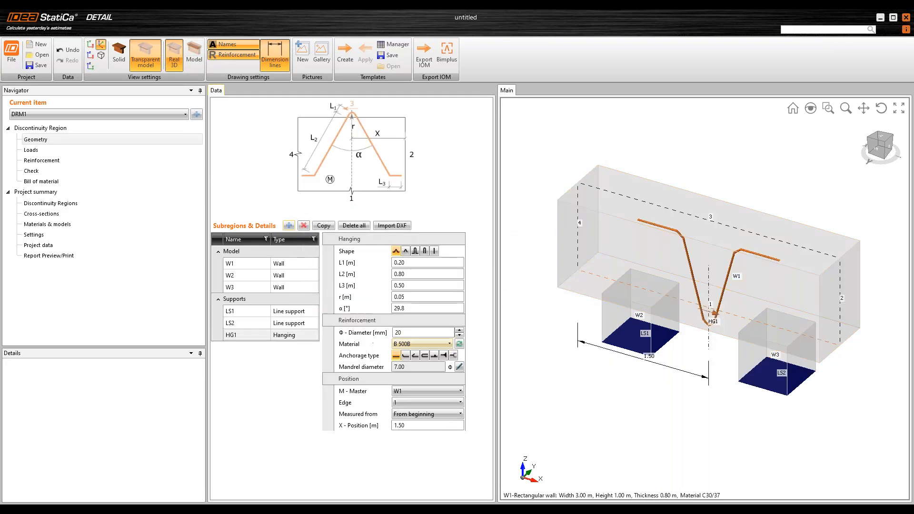
left_click(433, 251)
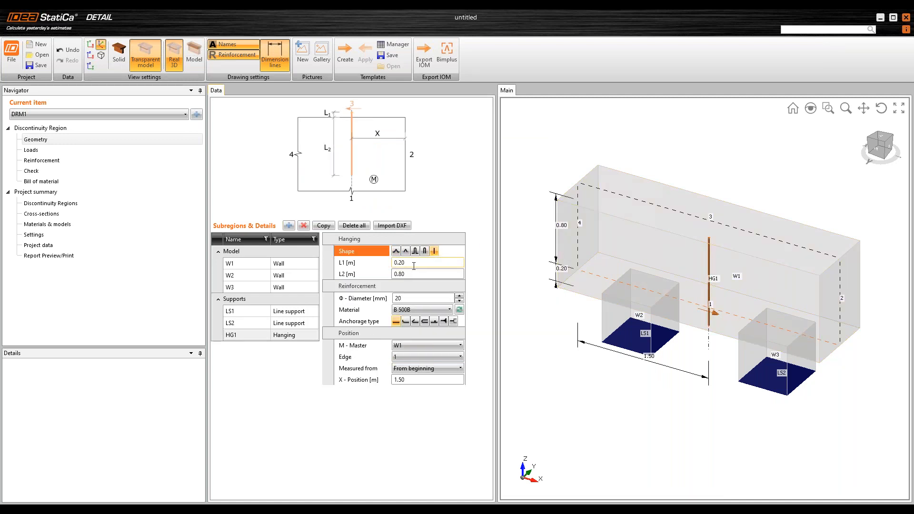
- Set the hanging bar's L1 to 0.05 m and place it on edge 3 of wall W1
left_click(350, 264)
type("0.0")
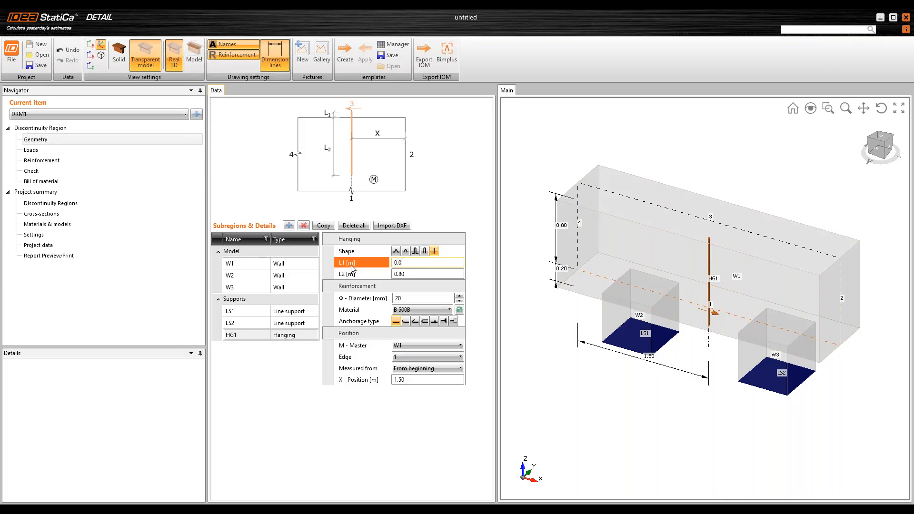
type("5")
key("Tab")
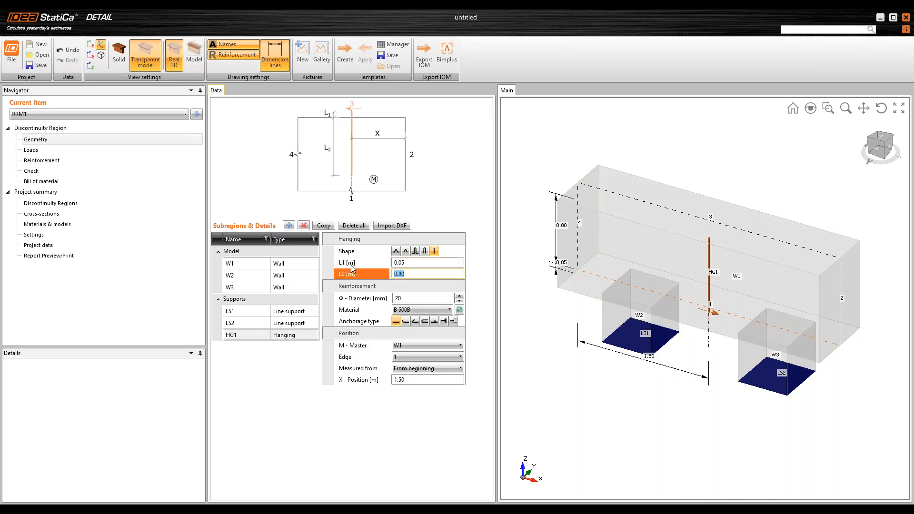
middle_click_drag(657, 236, 658, 228)
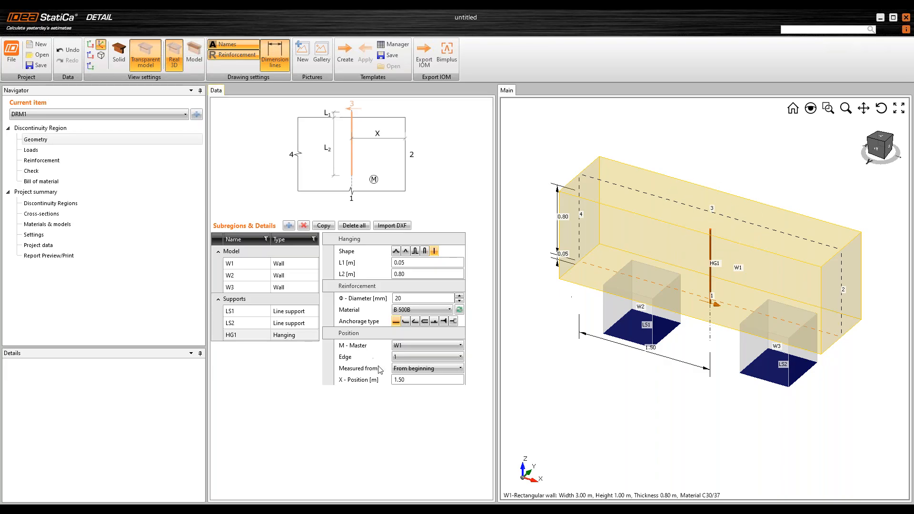
left_click(400, 357)
left_click(401, 385)
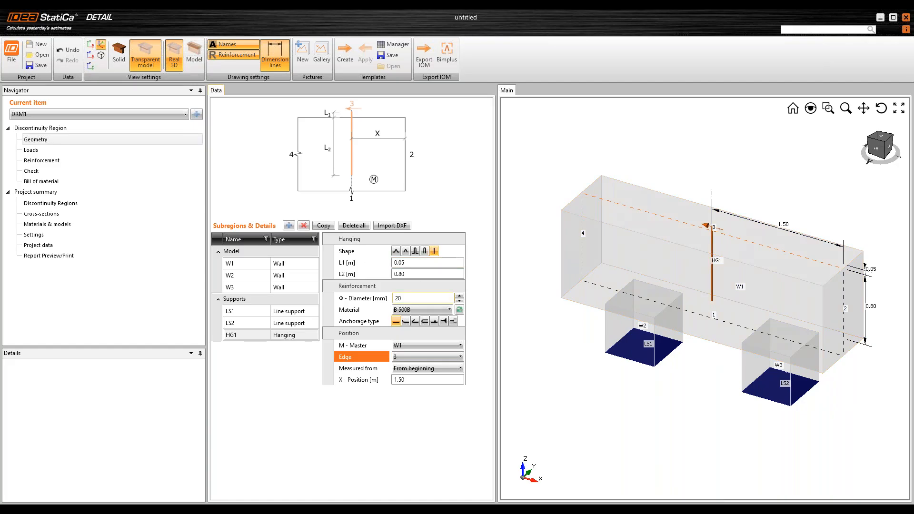
- Set the hanging bar's diameter to 58 mm and give it the anchorage type with an end plate
left_click(360, 300)
type("58")
key("Tab")
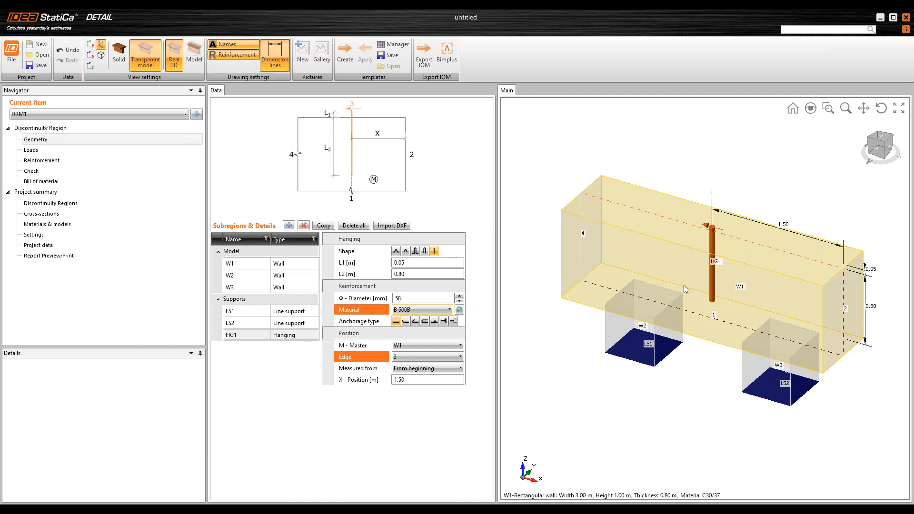
left_click(446, 320)
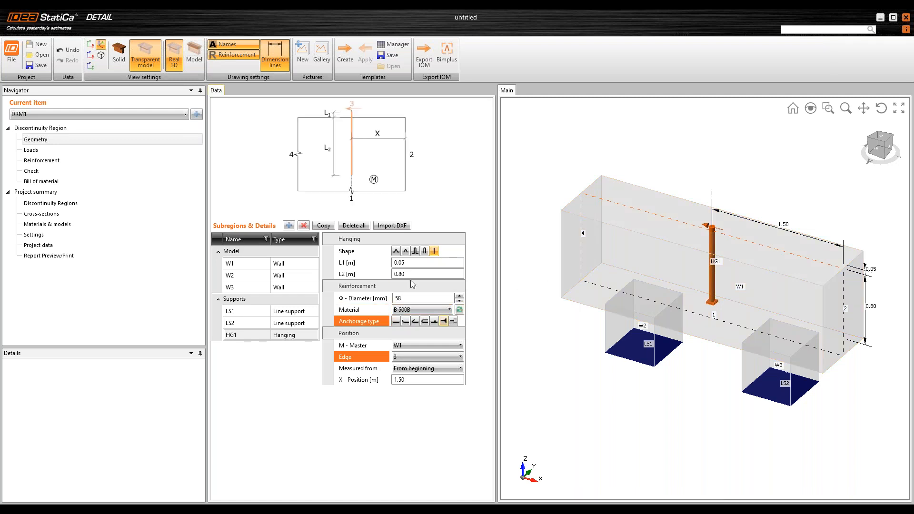
- Set the hanging bar's length L2 to 0.75 m
left_click(366, 278)
type("0.")
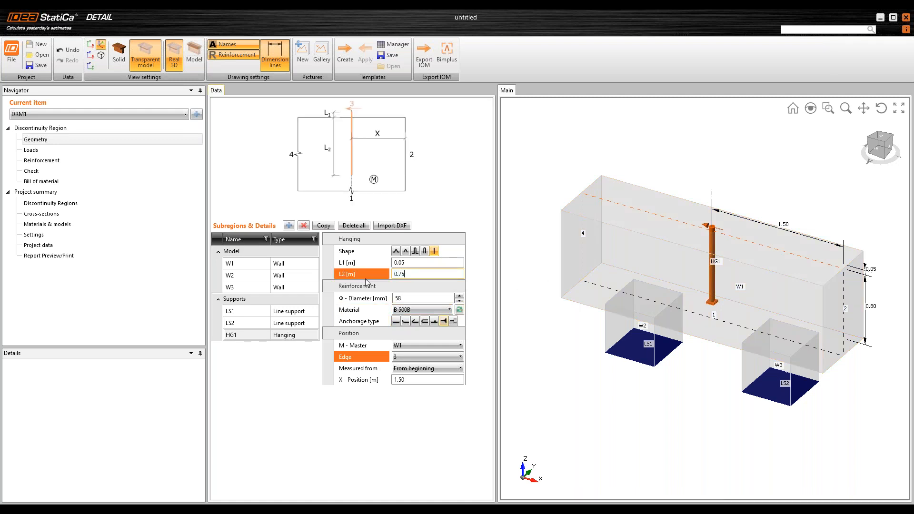
type("75")
key("Tab")
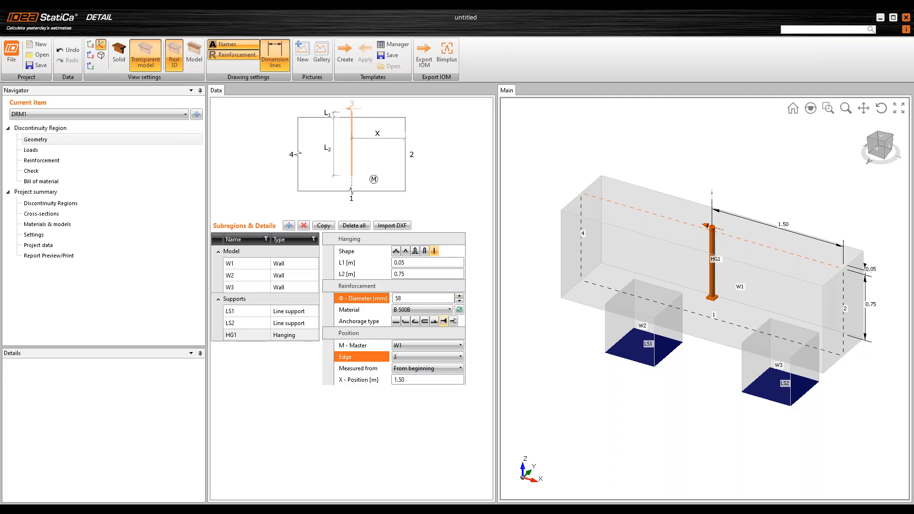
- Measure the hanging bar's position from the end of edge 3 and set its X-position to 0.80 m
middle_click_drag(749, 182, 741, 184)
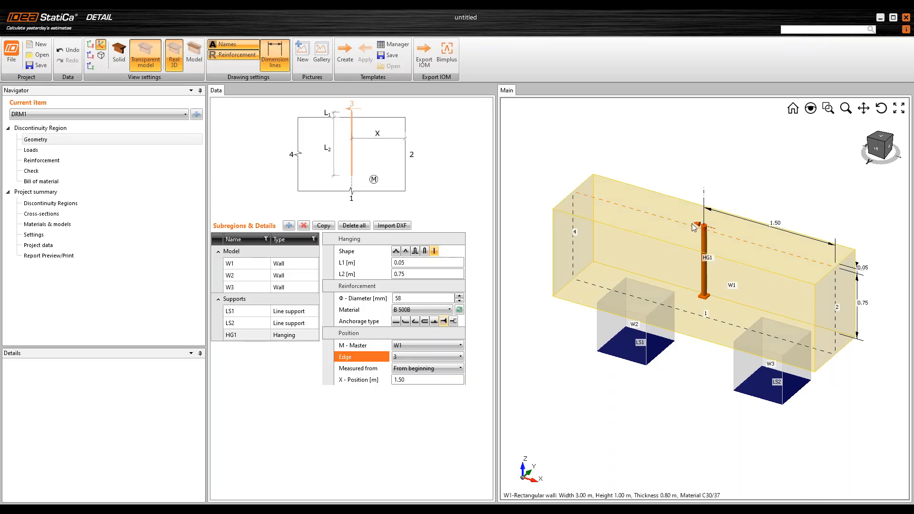
left_click(420, 369)
left_click(420, 389)
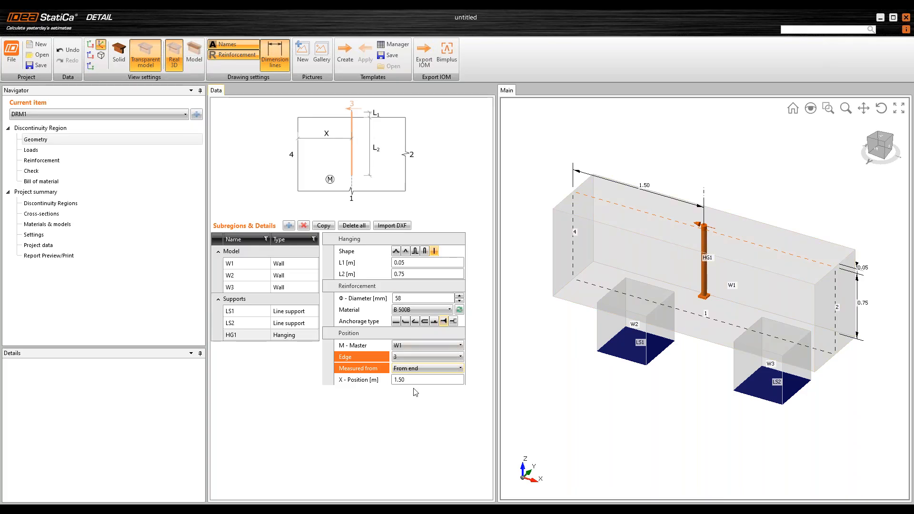
key("Tab")
type("0.80")
key("Tab")
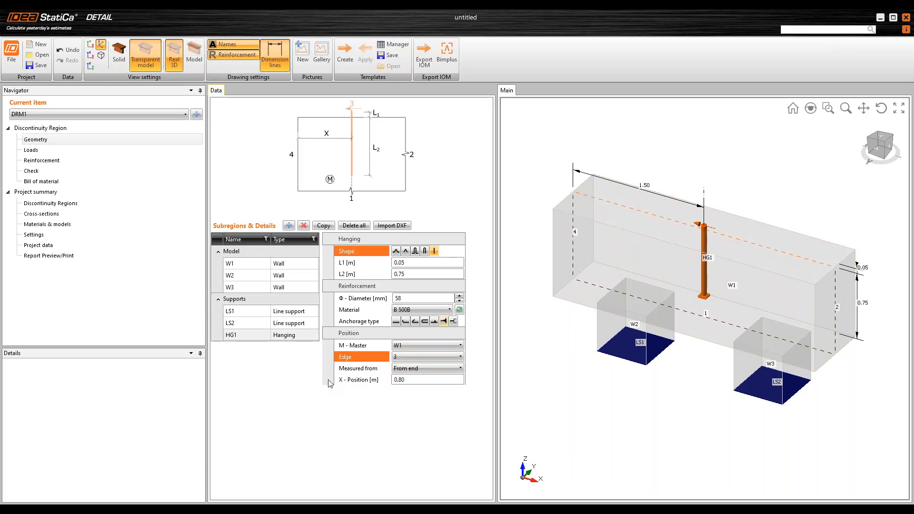
middle_click_drag(584, 247, 589, 233)
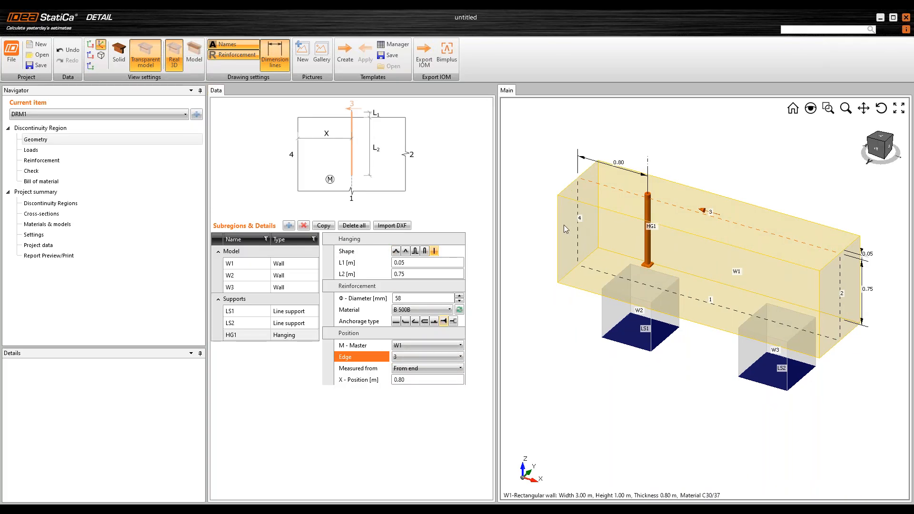
scroll(652, 197, "up", 5)
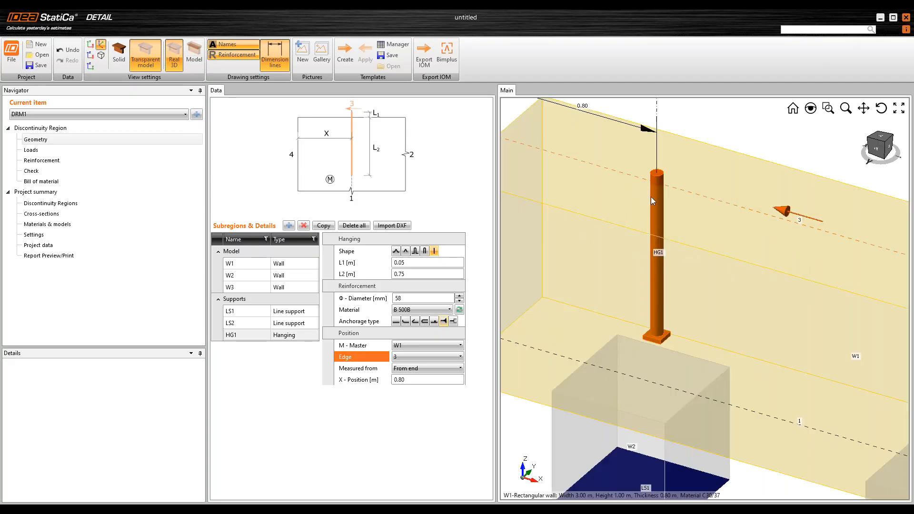
scroll(653, 201, "down", 3)
scroll(652, 196, "down", 3)
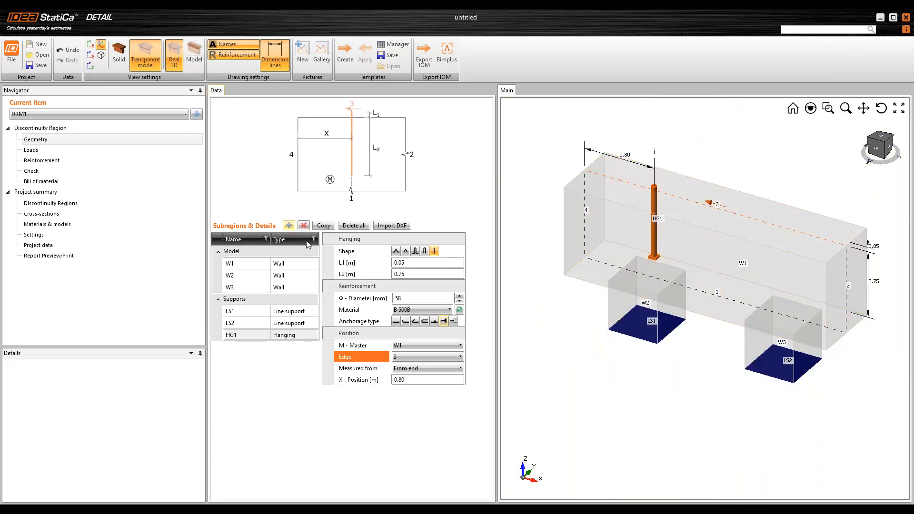
- Copy hanging bar HG1 and set the copy's X-position to 1.15 m
left_click(323, 226)
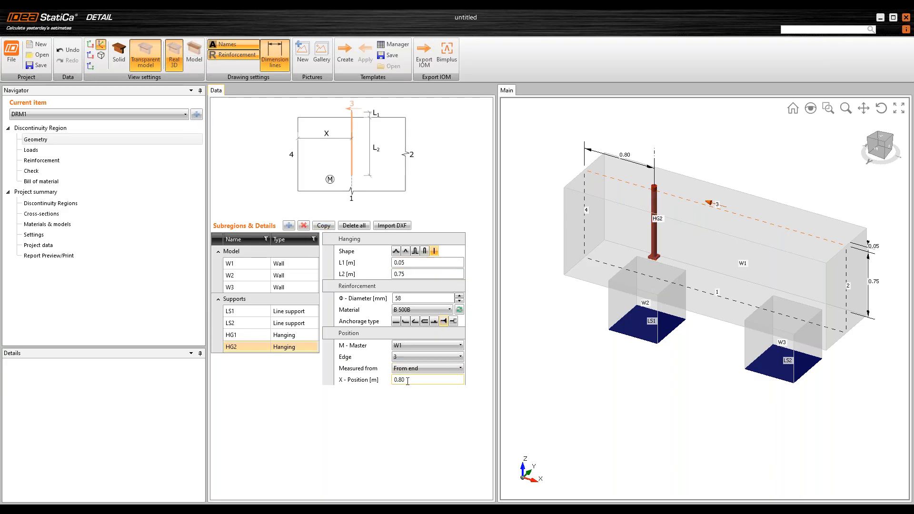
left_click(337, 381)
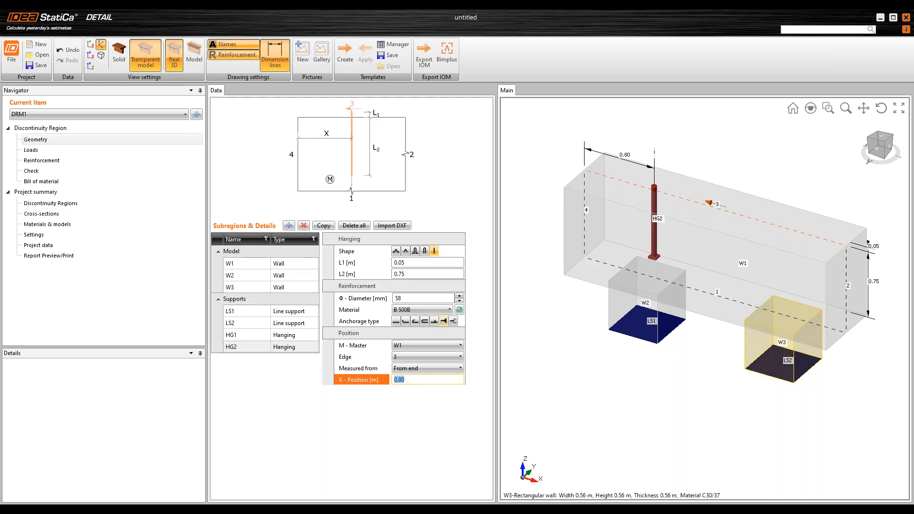
left_click(783, 354)
type("1.15")
key("Tab")
right_click_drag(627, 263, 595, 243)
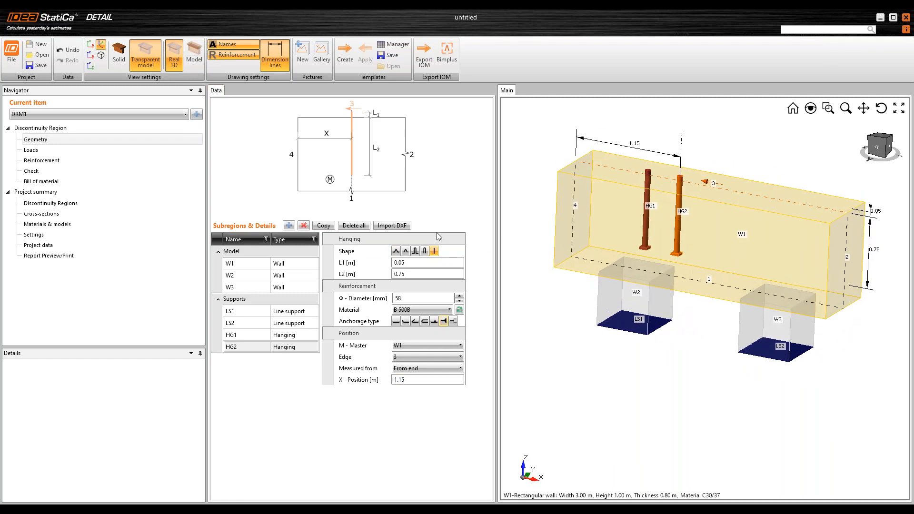
- Include the permanent load case LC1 in the check and rename it ULS
left_click(46, 151)
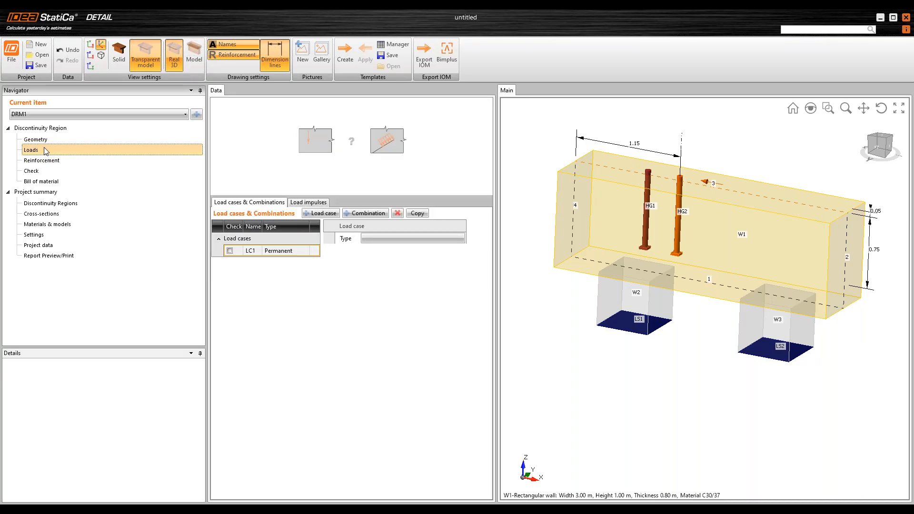
left_click(230, 250)
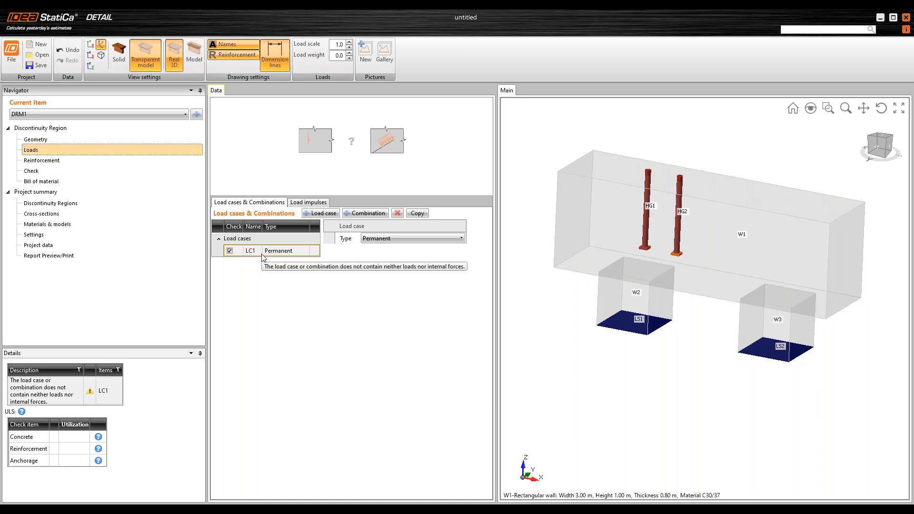
mouse_move(710, 237)
middle_mouse_down()
mouse_move(700, 235)
mouse_move(712, 235)
middle_mouse_up()
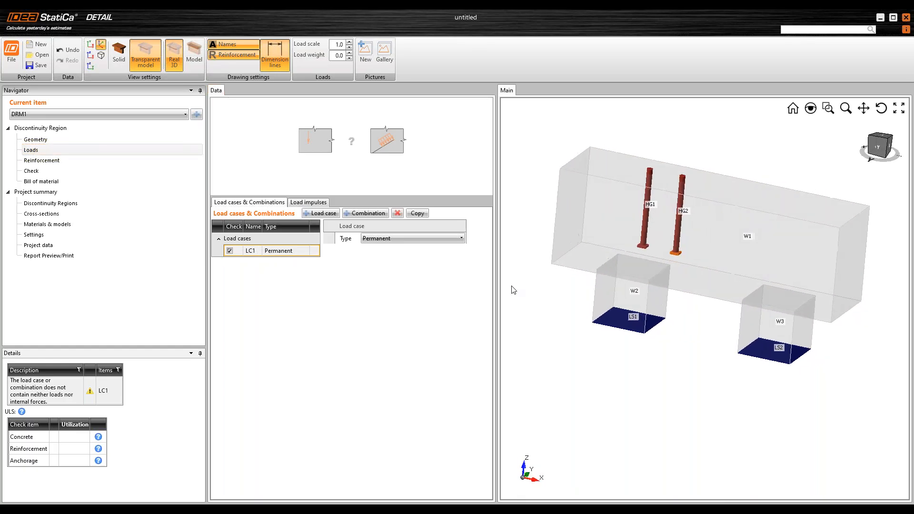
left_click(260, 250)
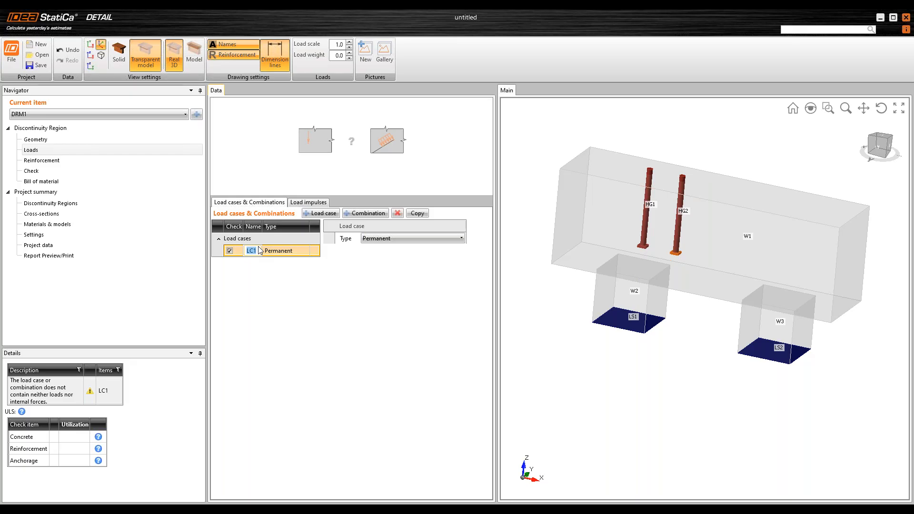
key("Tab")
left_click_drag(263, 227, 265, 226)
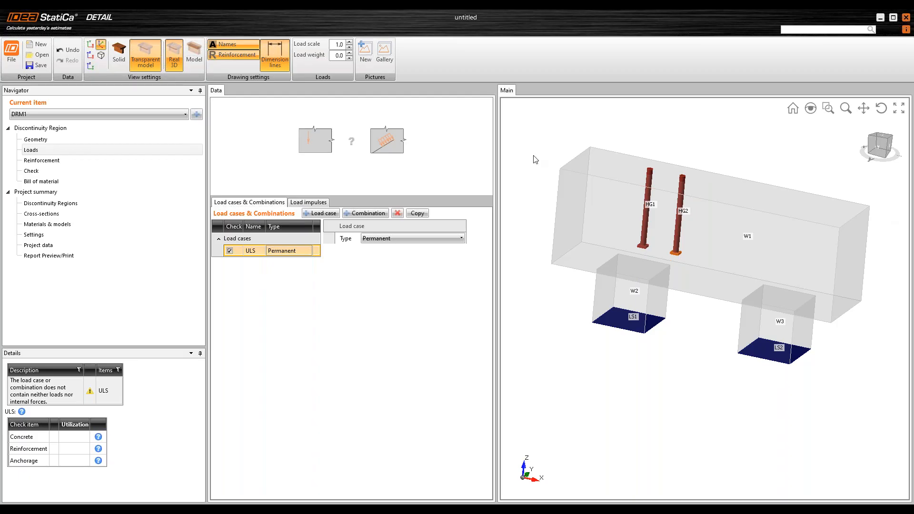
- Add a point load impulse of 563 kN in the Global Z direction, transmitted through hanging HG1
left_click(308, 204)
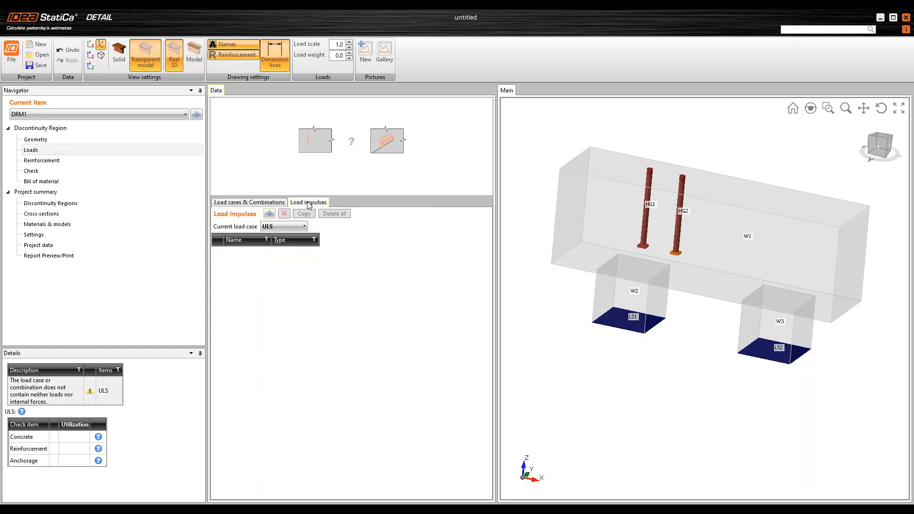
left_click(269, 214)
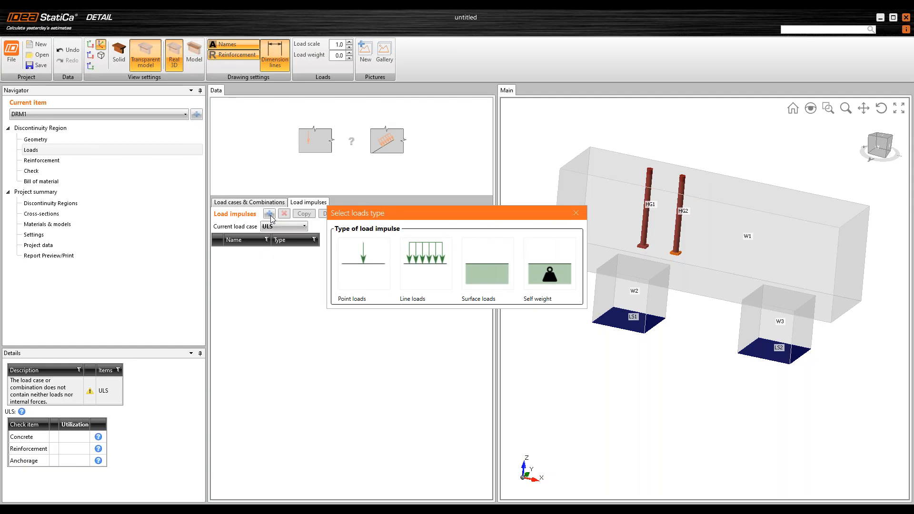
mouse_move(360, 212)
left_mouse_down()
mouse_move(389, 216)
mouse_move(369, 207)
left_mouse_up()
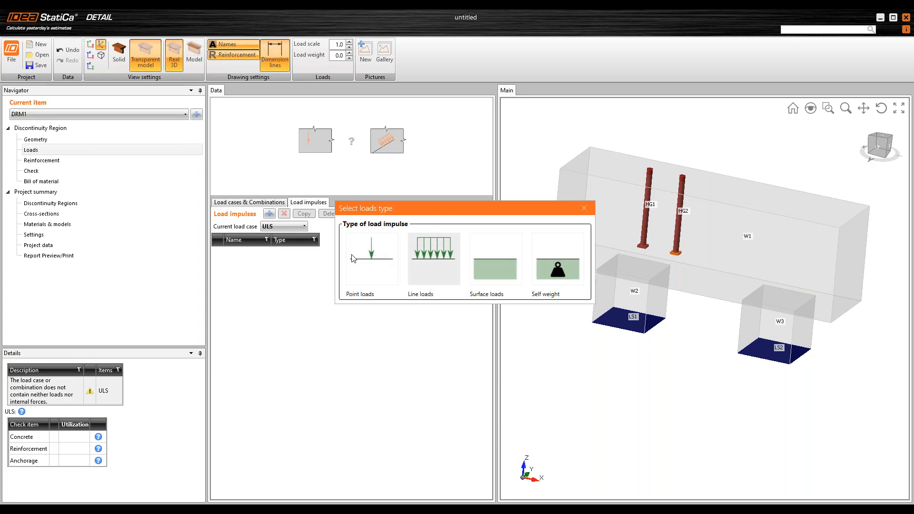
left_click(362, 266)
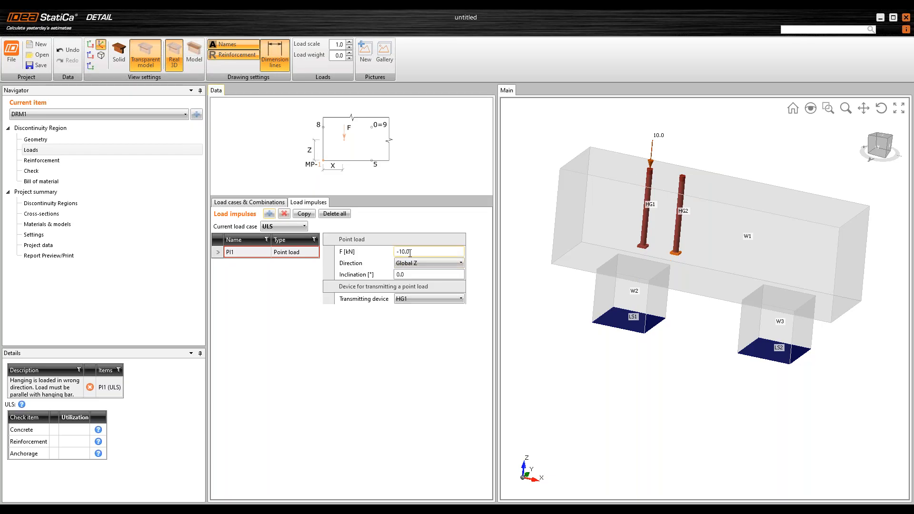
left_click(381, 255)
type("563")
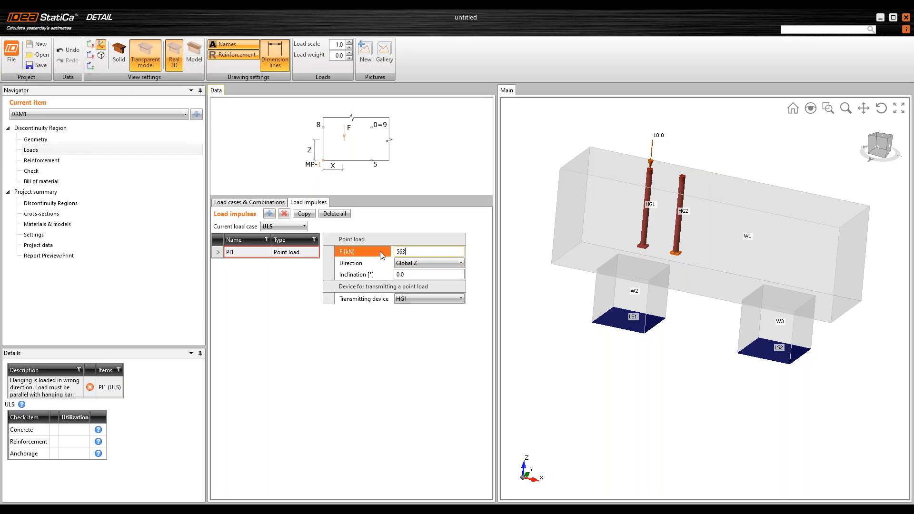
key("Tab")
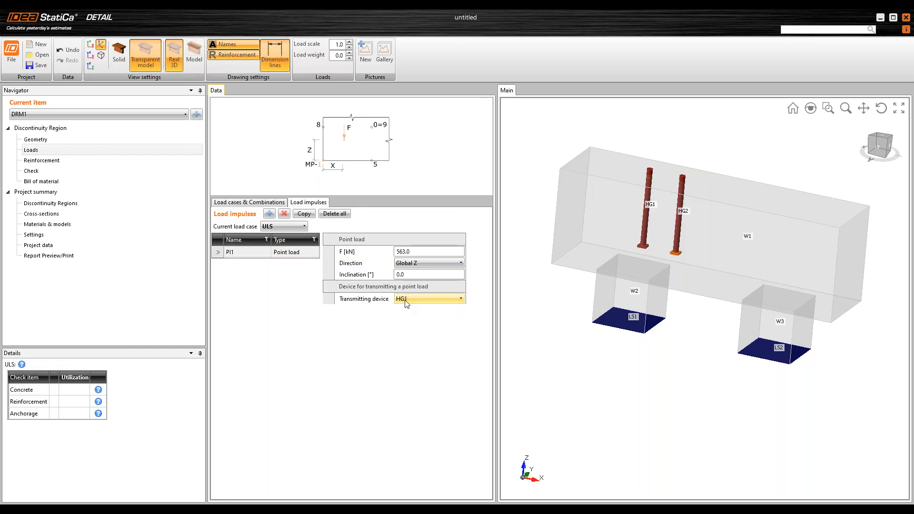
- In the 2D model view, copy the point load, set the copy's force to 263 kN and transmit it through hanging HG2
left_click(188, 56)
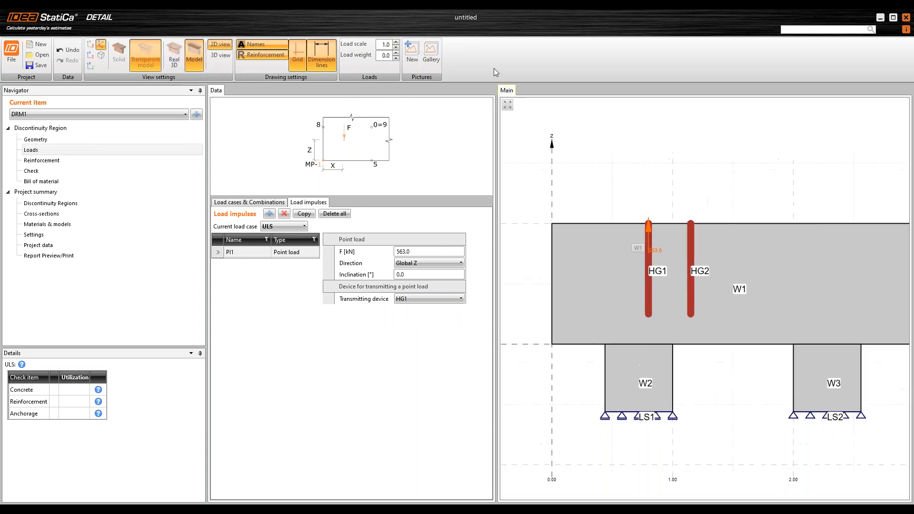
scroll(651, 239, "up", 3)
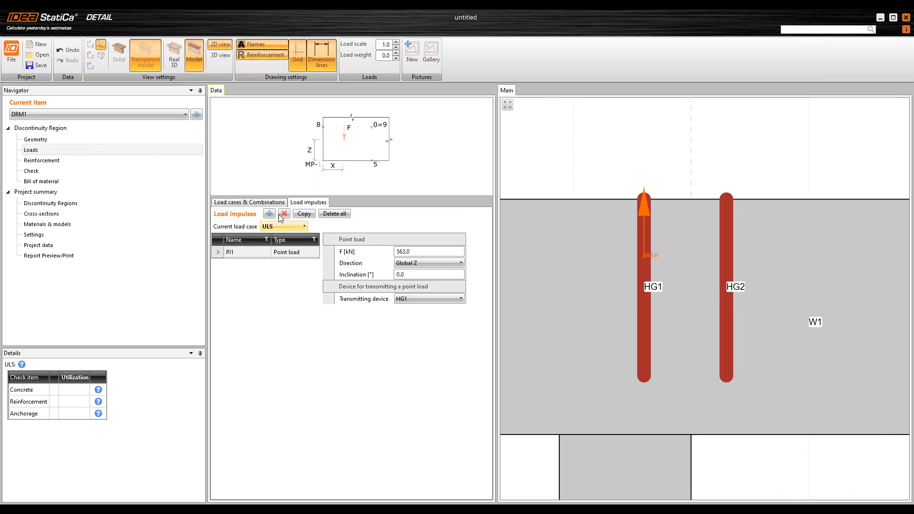
left_click(303, 213)
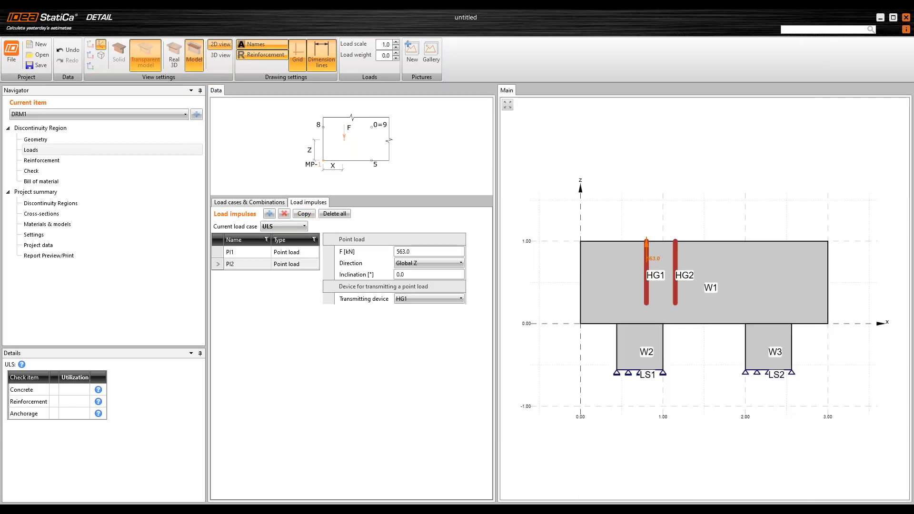
left_click(408, 252)
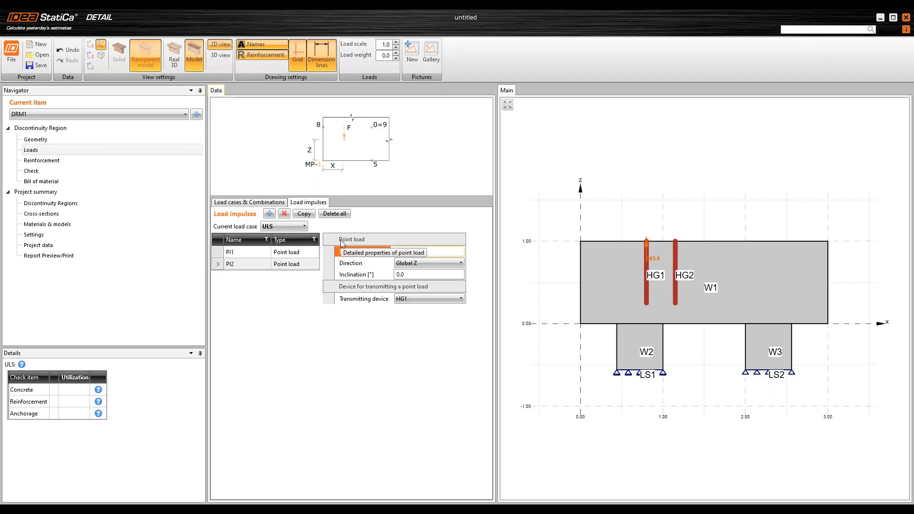
type("263")
key("Return")
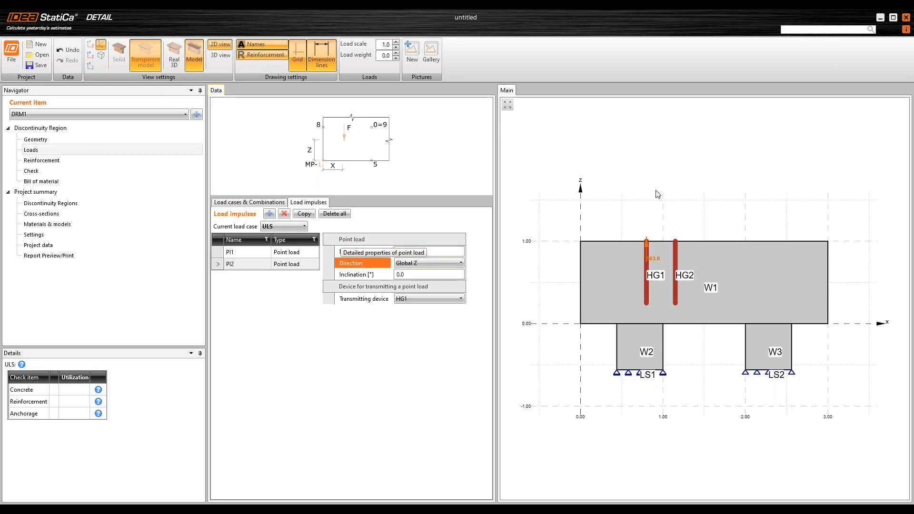
middle_click_drag(660, 172, 665, 157)
left_click(416, 299)
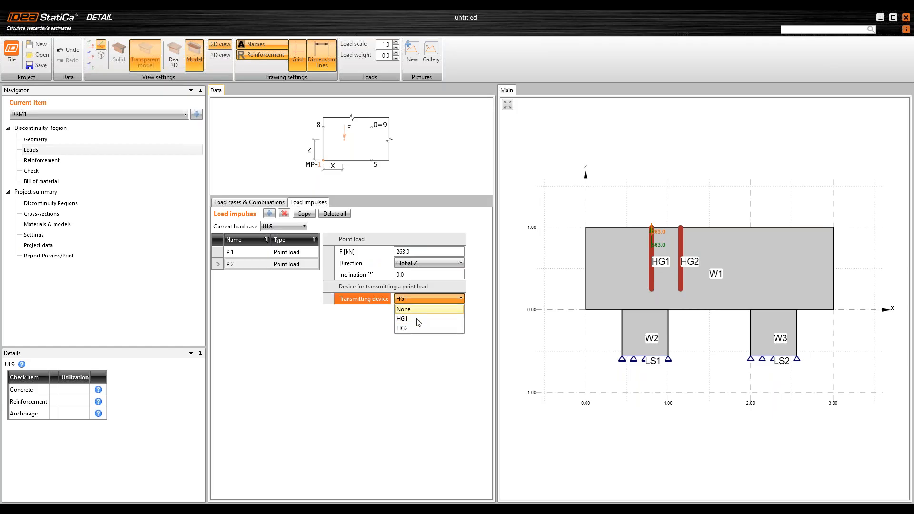
left_click(414, 329)
left_click(653, 273)
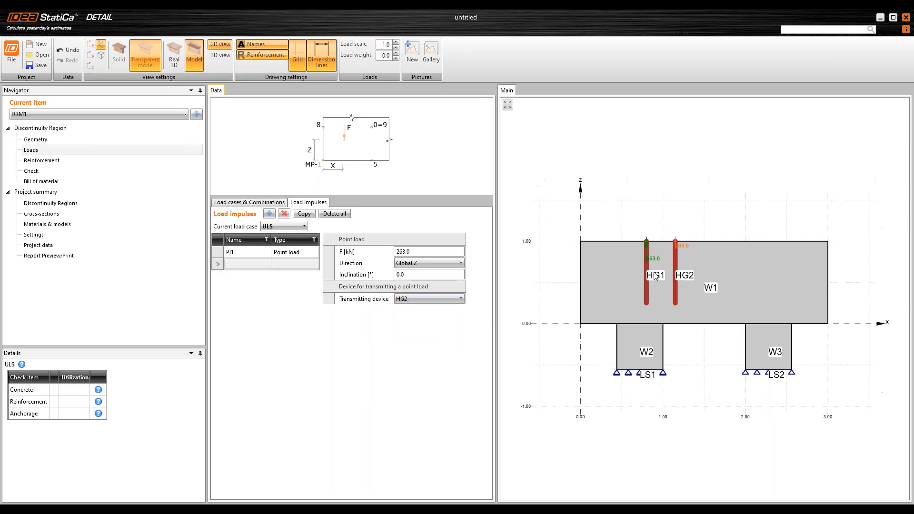
- Set the load weight for the drawing to 1.0
left_click(395, 54)
left_click(396, 53)
left_click(396, 53)
left_click(396, 53)
left_click(396, 53)
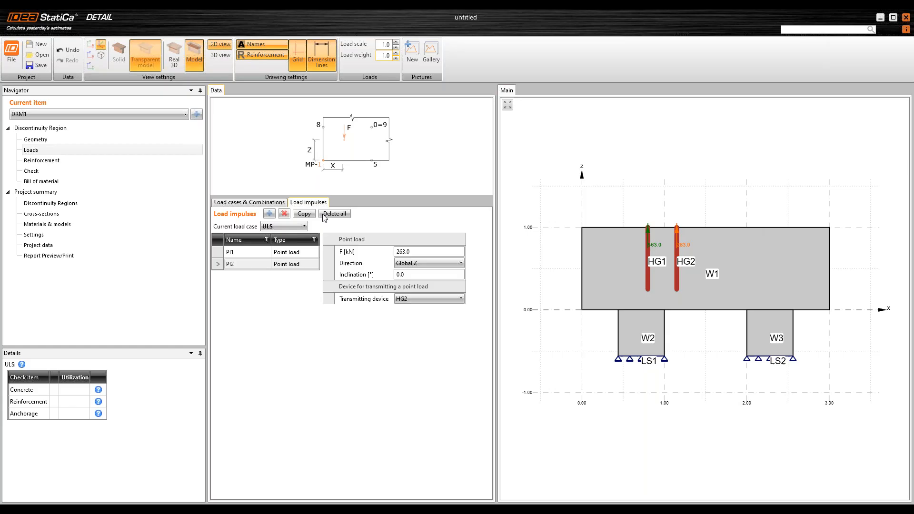
- Add a line load of -9300 kN/m in Global Z along the whole of edge 3 of wall W1
left_click(273, 213)
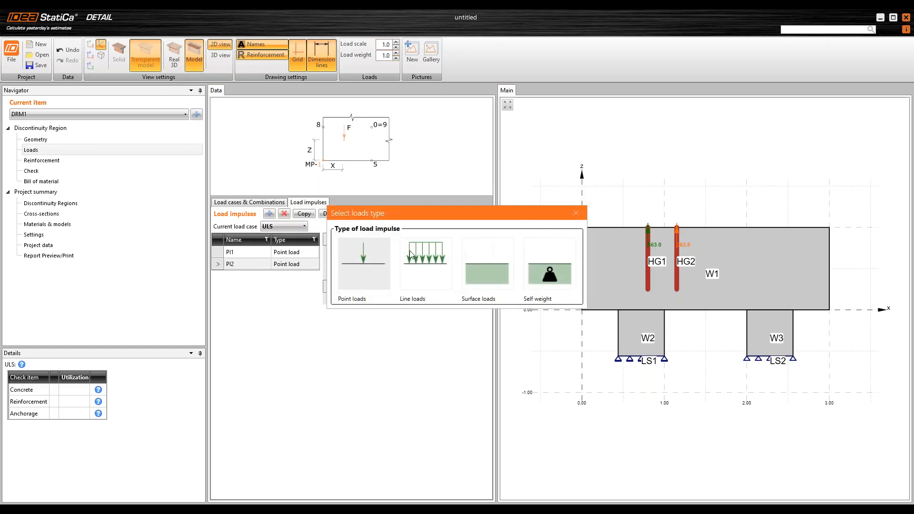
left_click(418, 257)
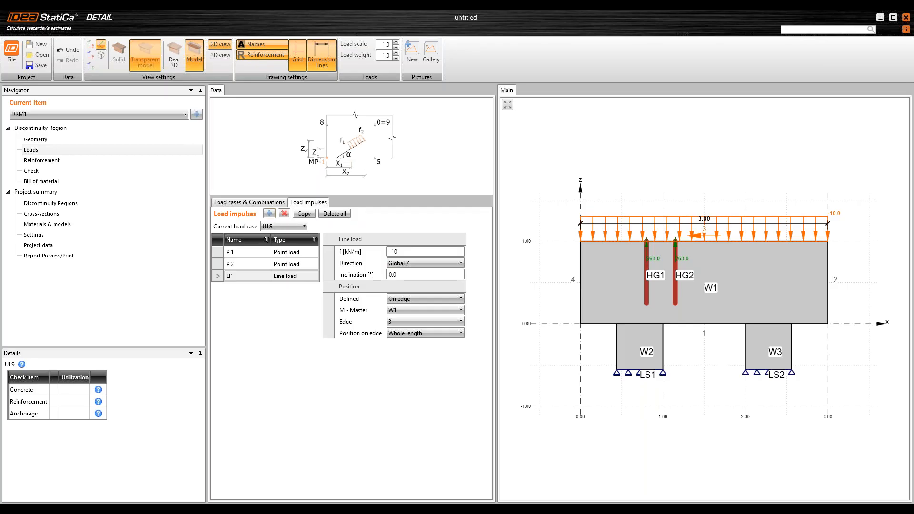
left_click(366, 251)
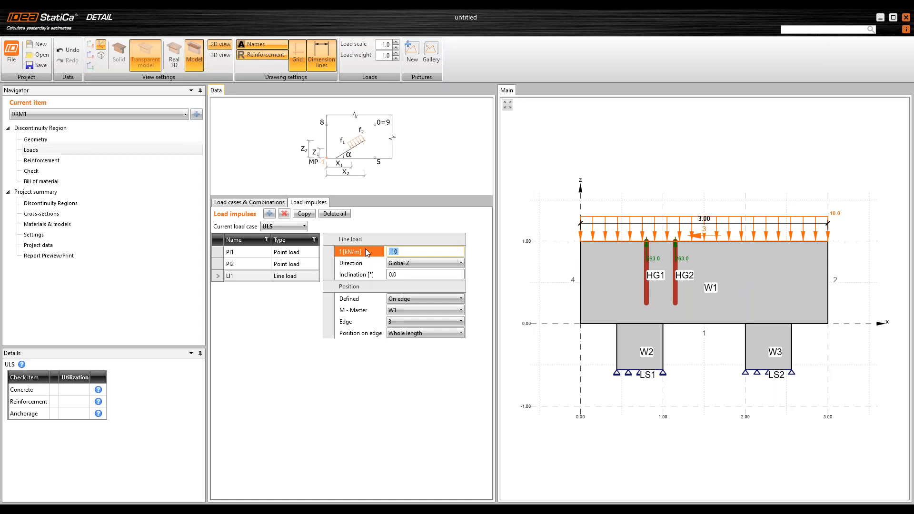
type("-9300")
key("Tab")
left_click(395, 236)
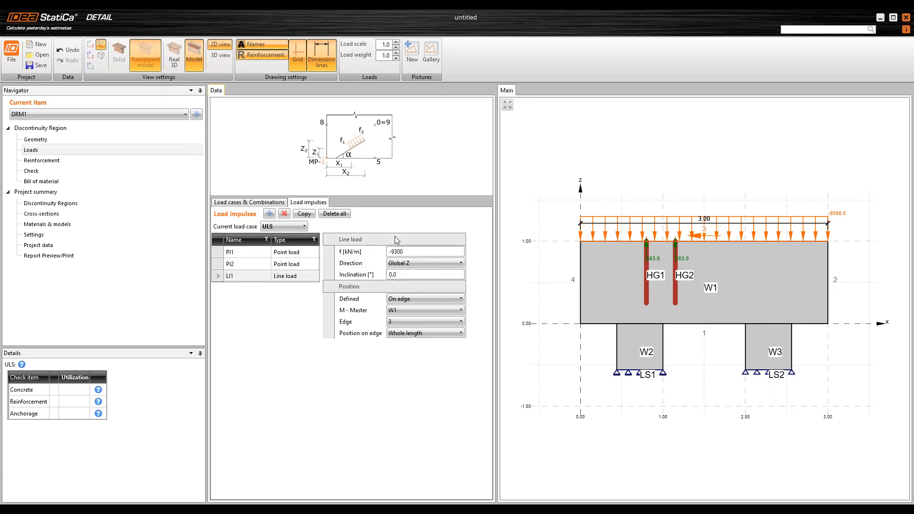
- Make the line load triangular by setting its intensities to -9300 and 0 kN/m
left_click(403, 252)
key("Tab")
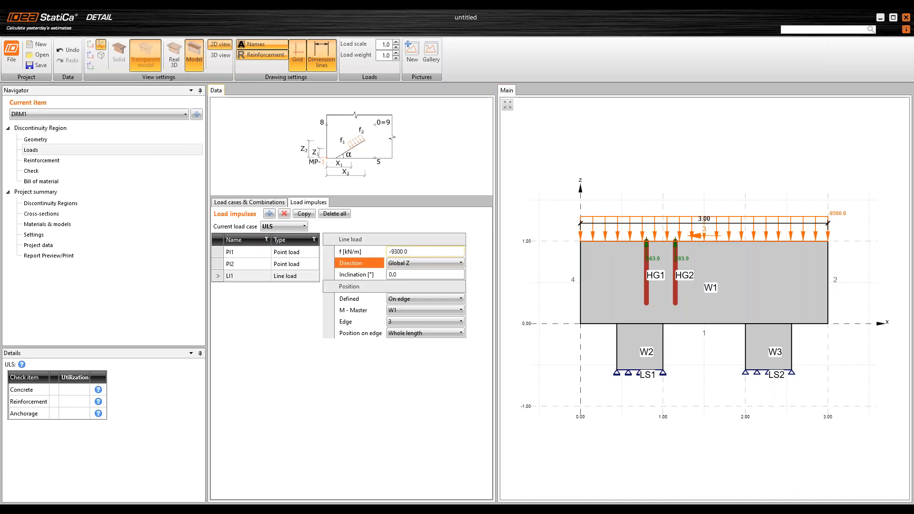
key("ctrl")
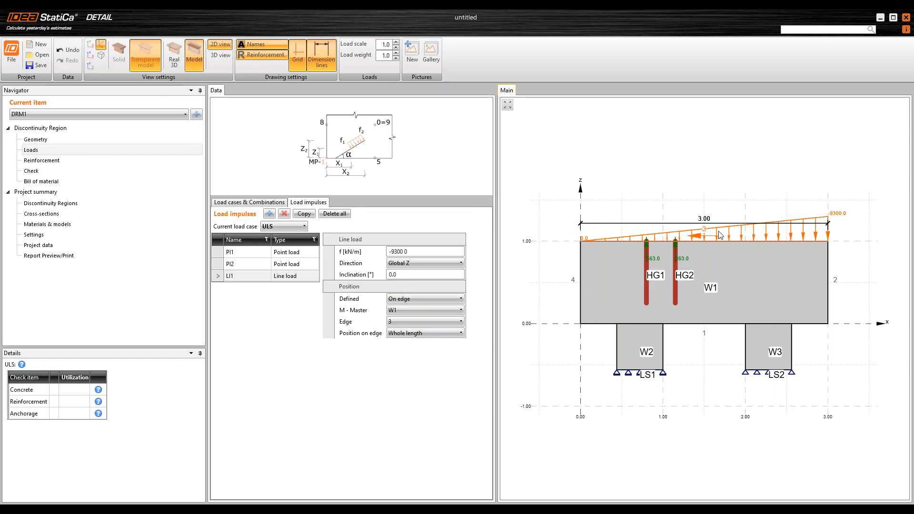
- Limit the line load to part of the edge, with X-position 0.80 m from the beginning and length 0.64 m
left_click(424, 333)
left_click(403, 352)
left_click(368, 355)
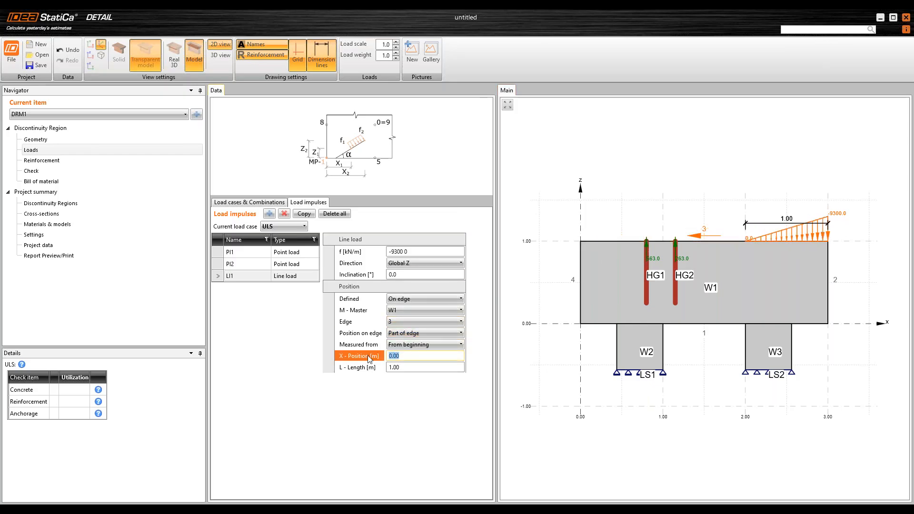
type("0.8")
key("Return")
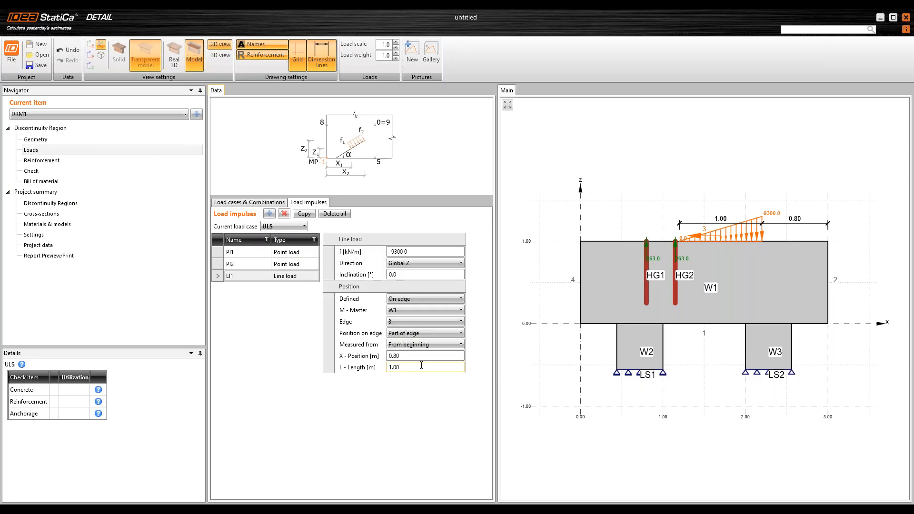
left_click(355, 368)
type("0.64")
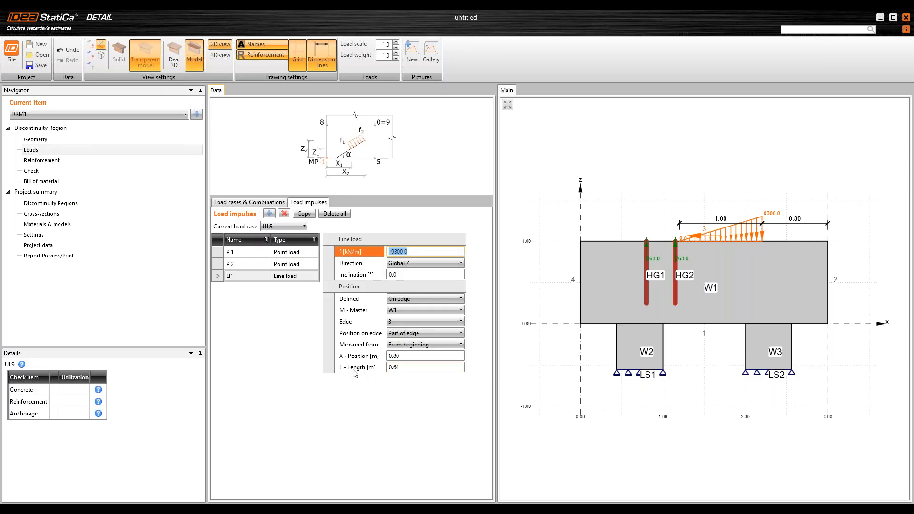
key("Return")
scroll(652, 252, "up", 2)
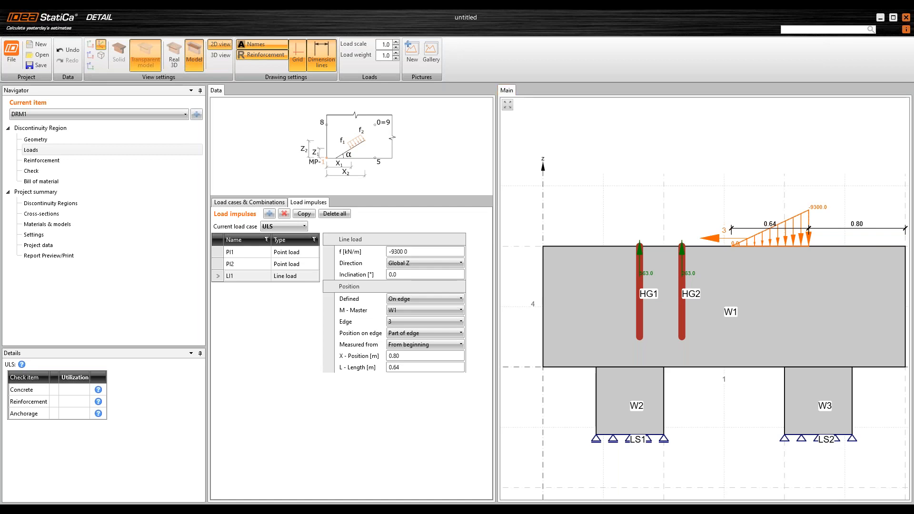
- Add a third point load of 125 kN in the Global X direction on wall W1 with no transmitting device
left_click(268, 214)
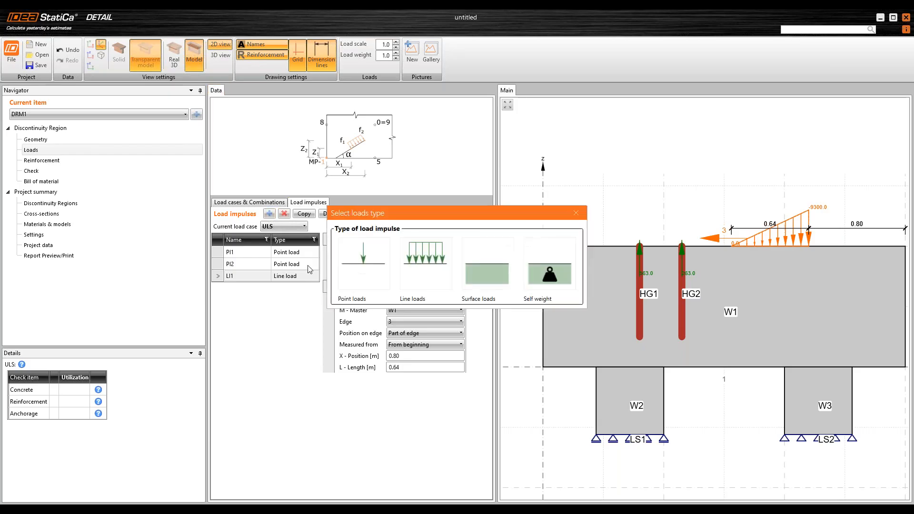
left_click(375, 289)
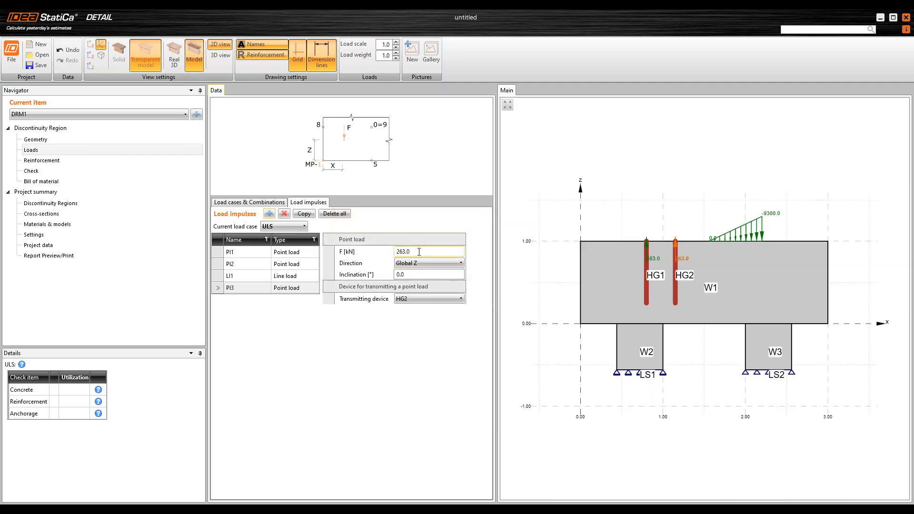
left_click(335, 251)
type("125")
key("Tab")
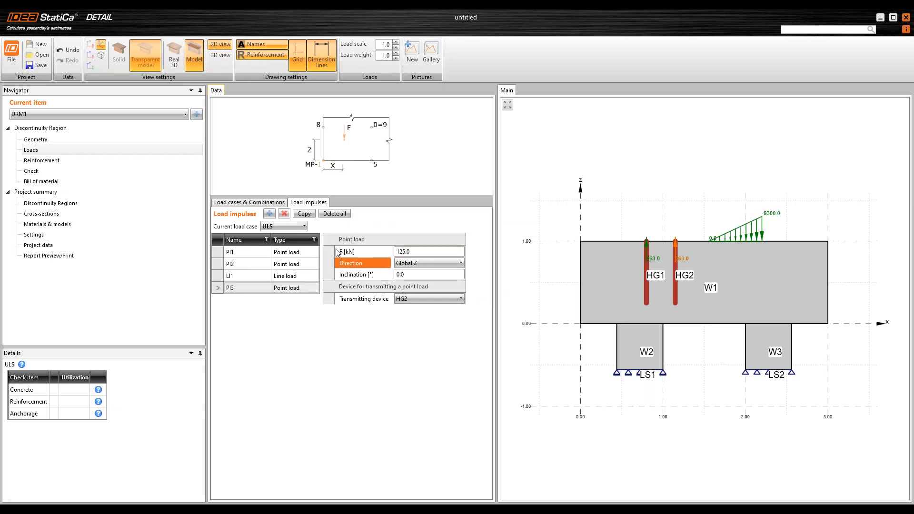
left_click(409, 263)
left_click(407, 273)
key("Tab")
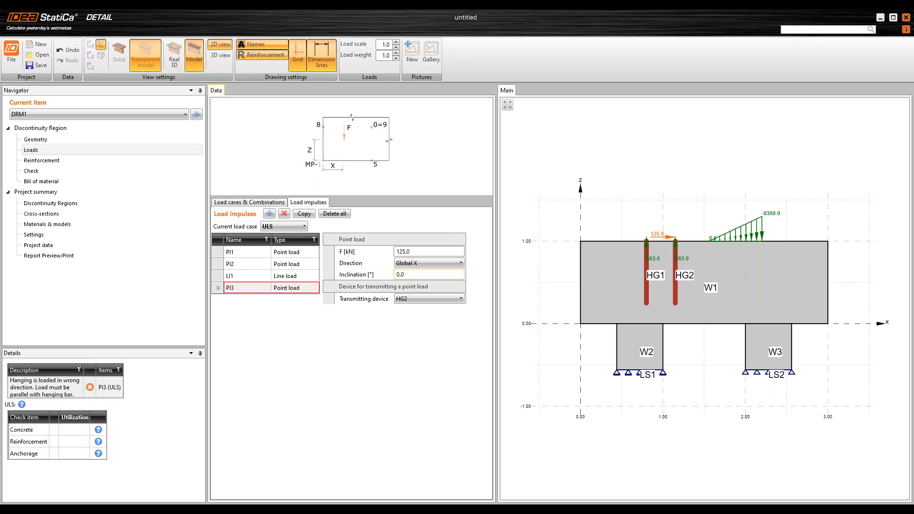
left_click(403, 300)
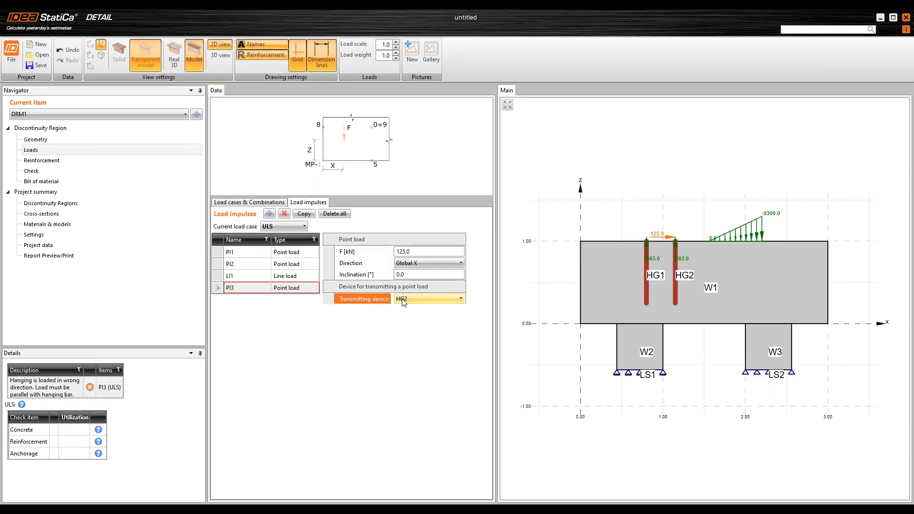
left_click(415, 310)
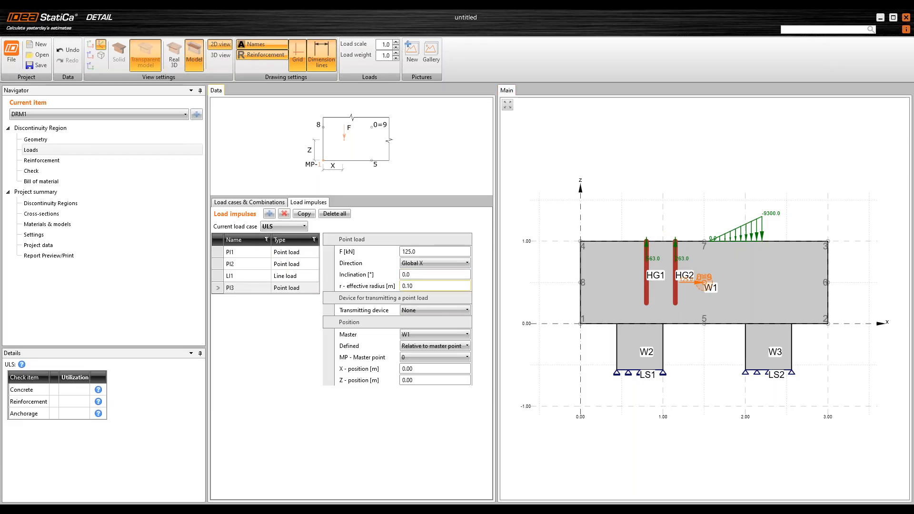
- Set the third point load's effective radius to 0.20 m and define its position on edge 3 of wall W1
left_click(366, 287)
type("0.2")
key("Return")
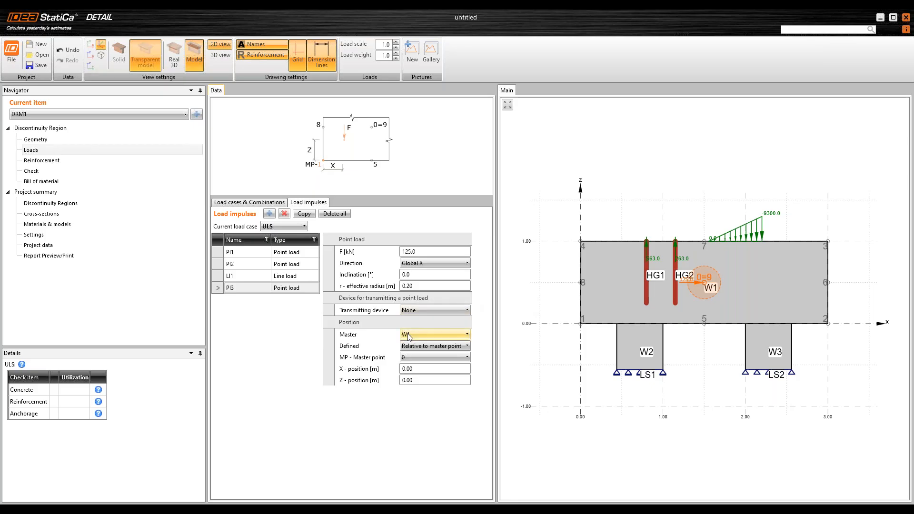
left_click(425, 346)
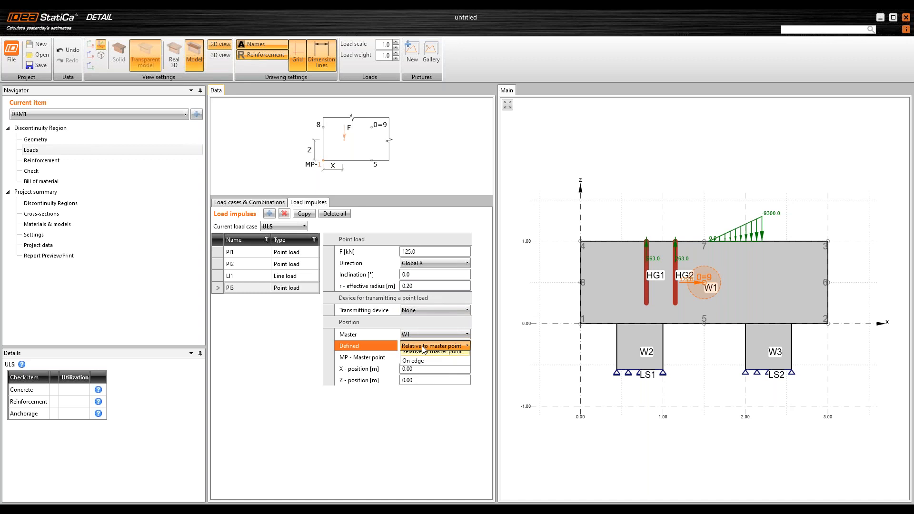
left_click(422, 366)
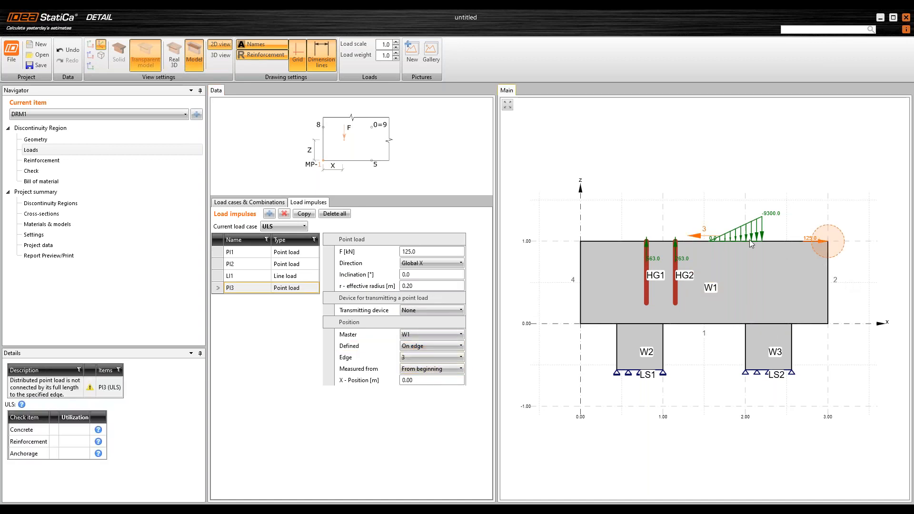
- Measure the third point load's position from the end of the edge and set its X-position to 0.80 m
left_click(413, 369)
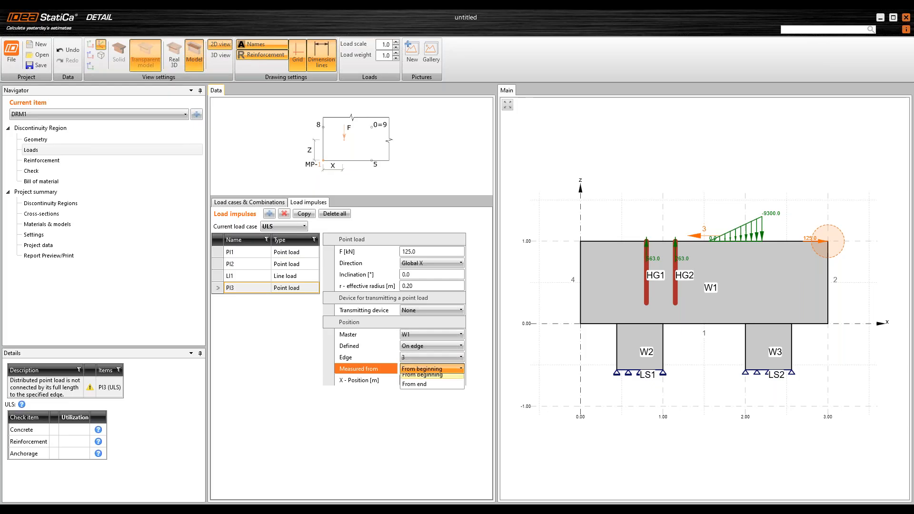
left_click(418, 389)
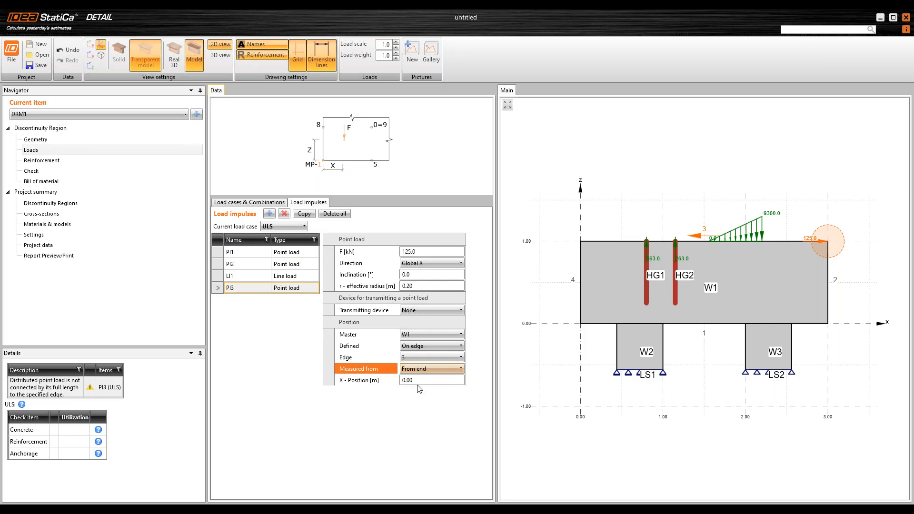
left_click(366, 375)
type("0.8")
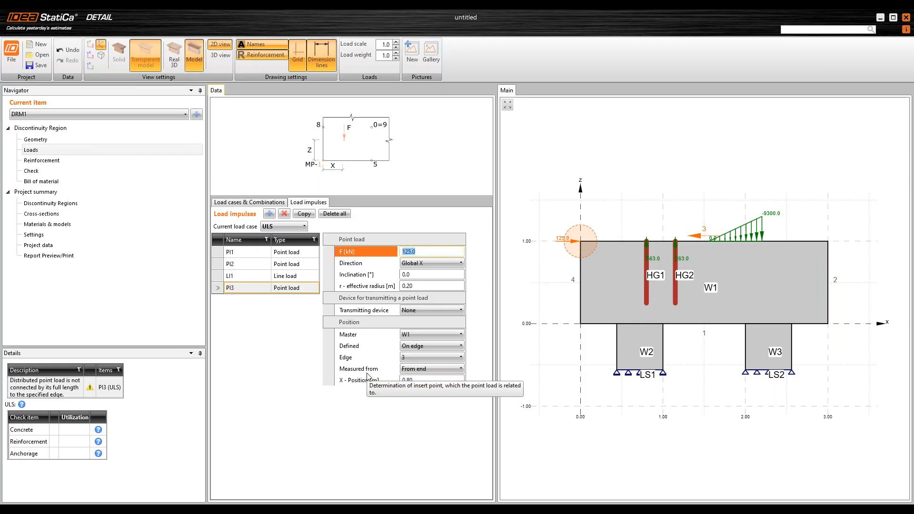
key("Return")
scroll(653, 258, "up", 5)
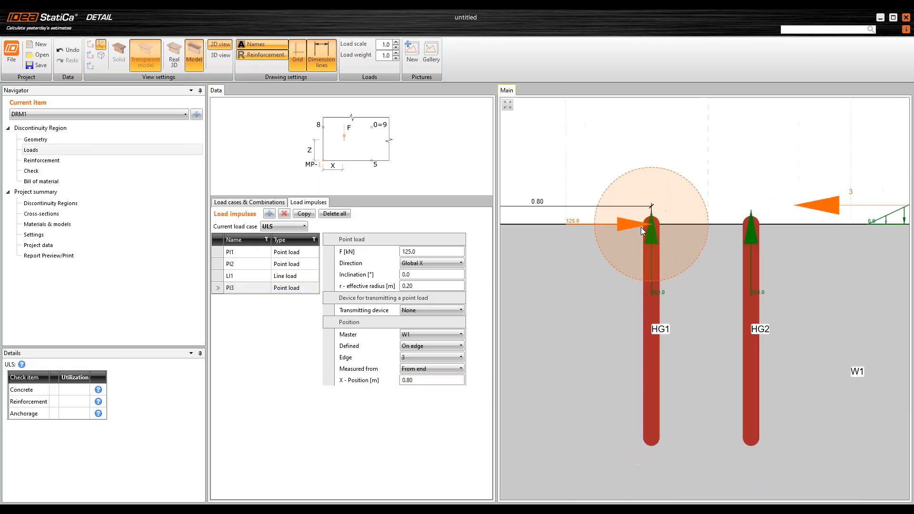
scroll(684, 272, "up", 3)
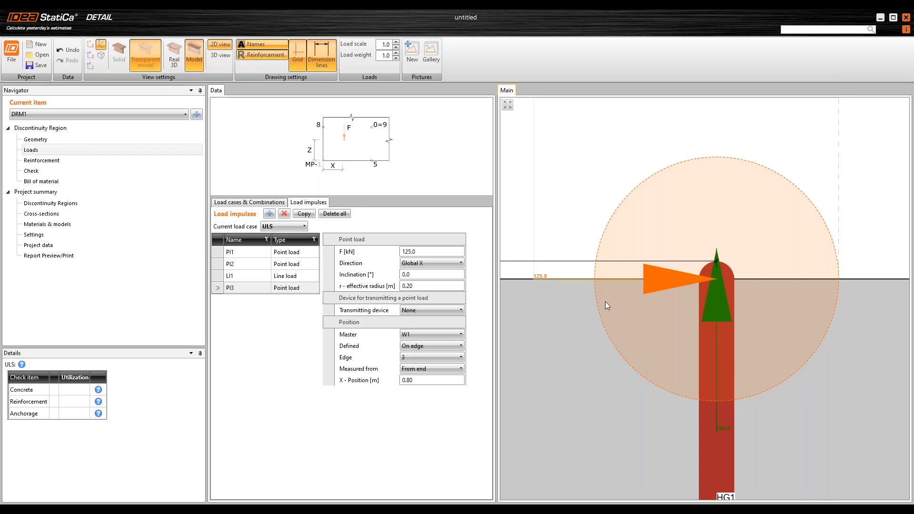
scroll(650, 286, "down", 5)
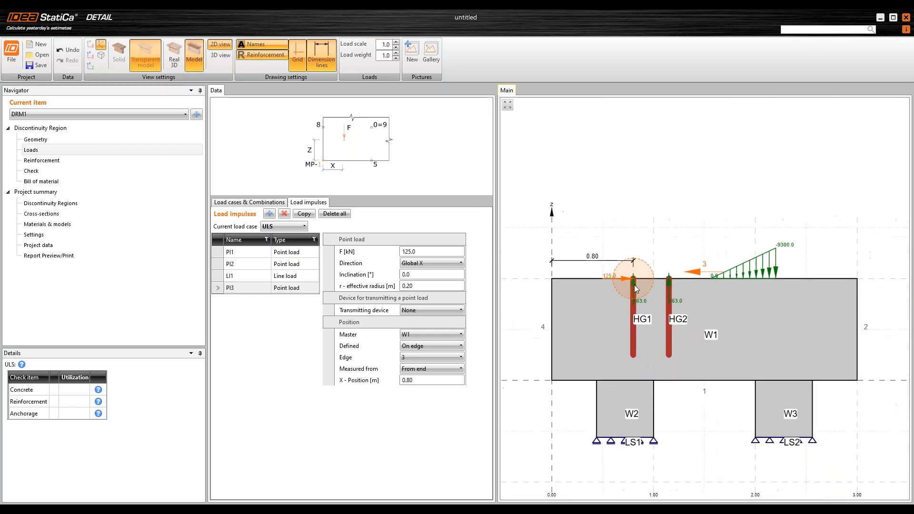
- Copy the third point load and set the copy's X-position to 1.15 m, at anchor HG2
left_click(303, 214)
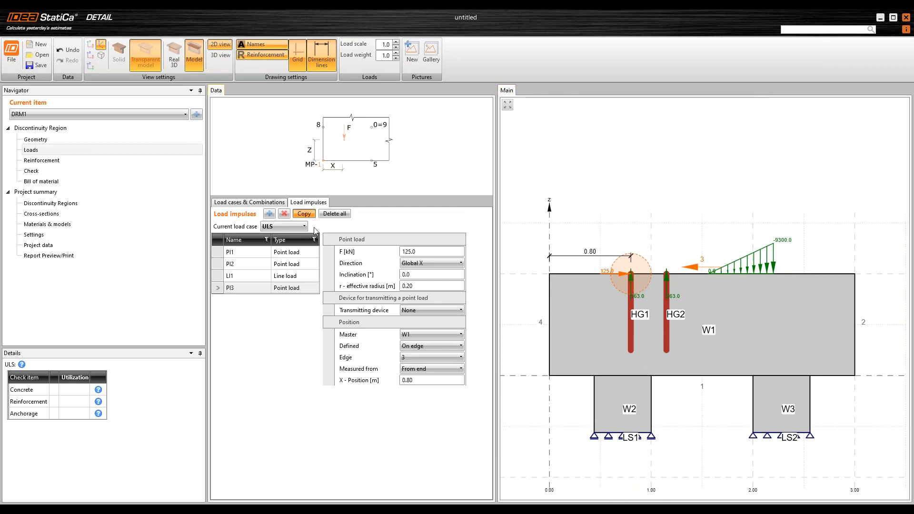
left_click(423, 380)
type("1")
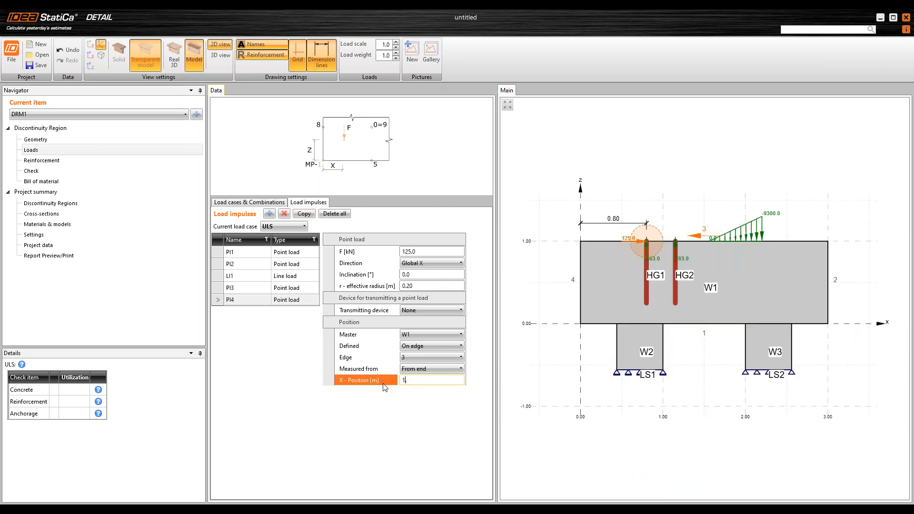
key("Tab")
scroll(669, 221, "up", 6)
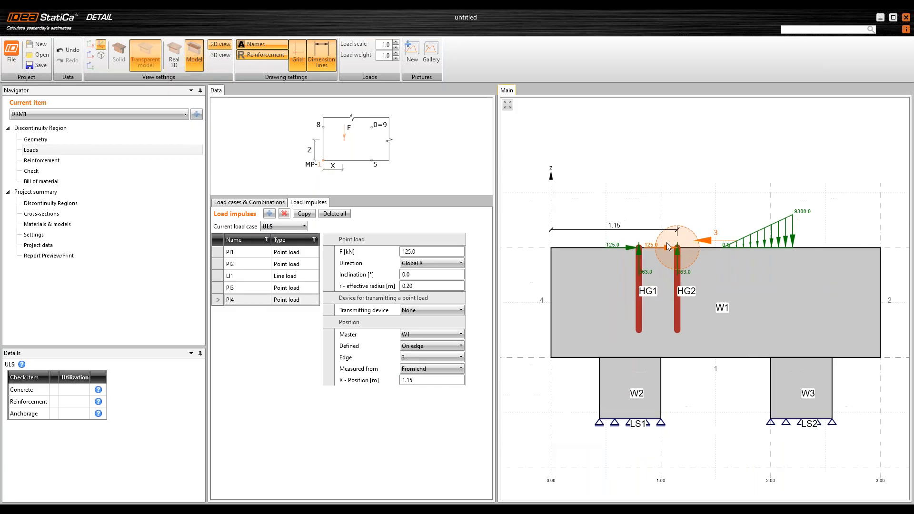
middle_click_drag(565, 246, 597, 239)
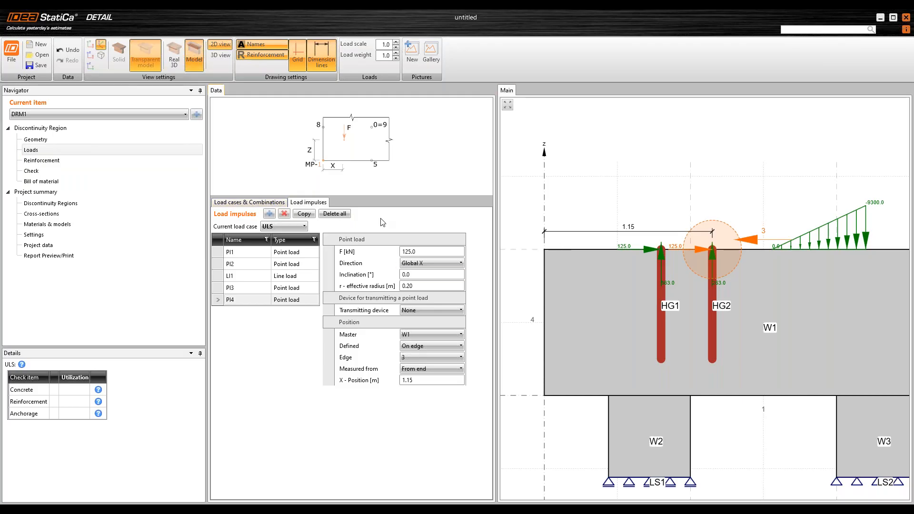
- Copy the ULS load case and name the copy SLS_char
left_click(265, 205)
left_click(253, 251)
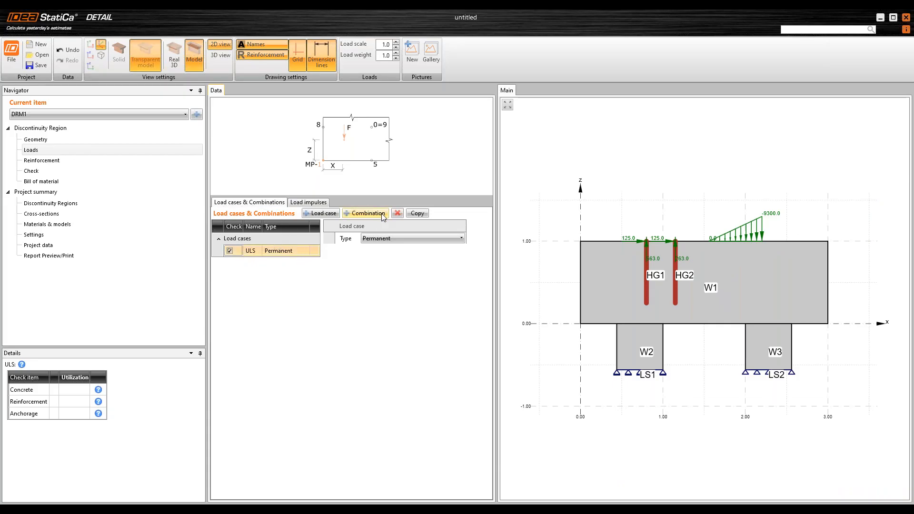
left_click(415, 214)
double_click(256, 263)
double_click(257, 262)
type("SLS_cxhar")
key("BackSpace")
key("BackSpace")
key("BackSpace")
key("BackSpace")
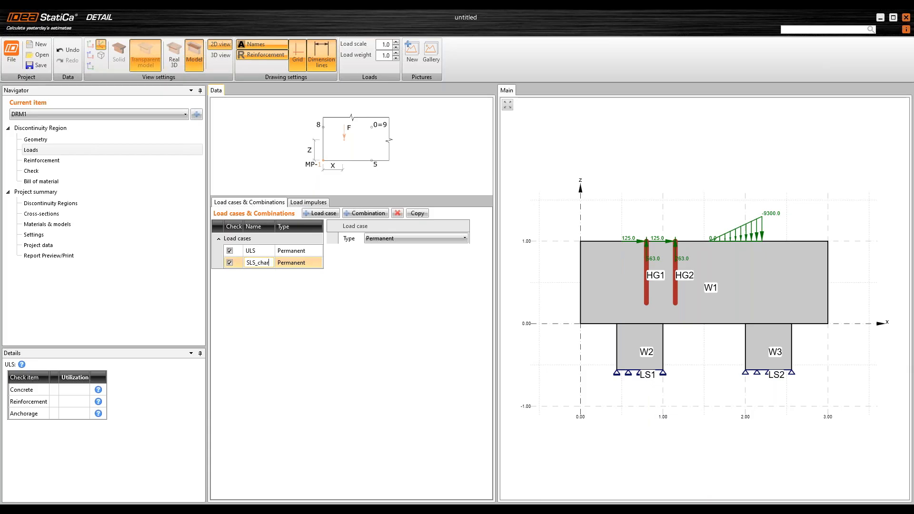
key("Return")
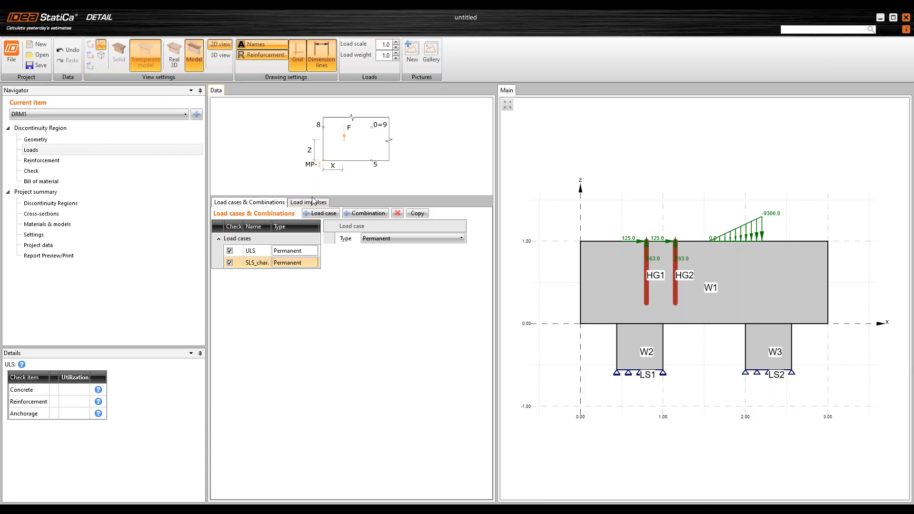
- In the SLS_char. load case, set the Global Z point loads to 309 kN on HG1 and 163 kN on HG2
left_click(313, 203)
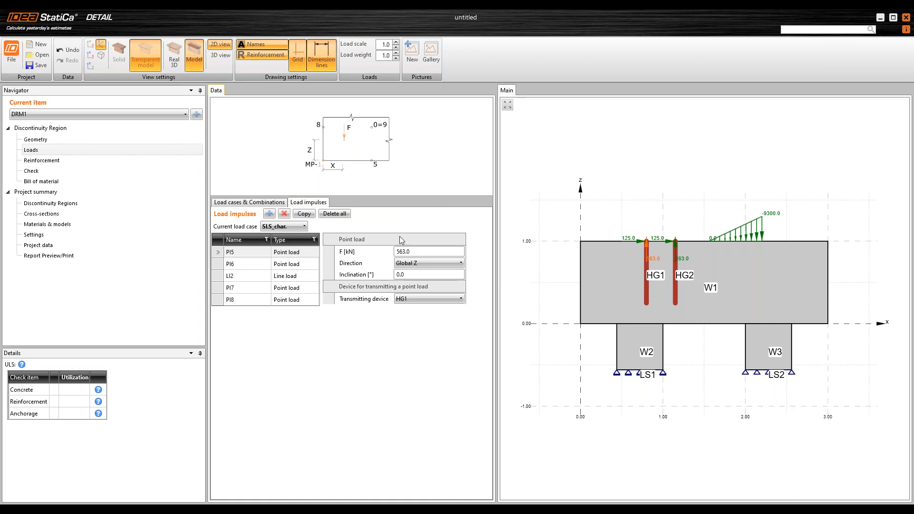
left_click(330, 253)
type("309")
key("Tab")
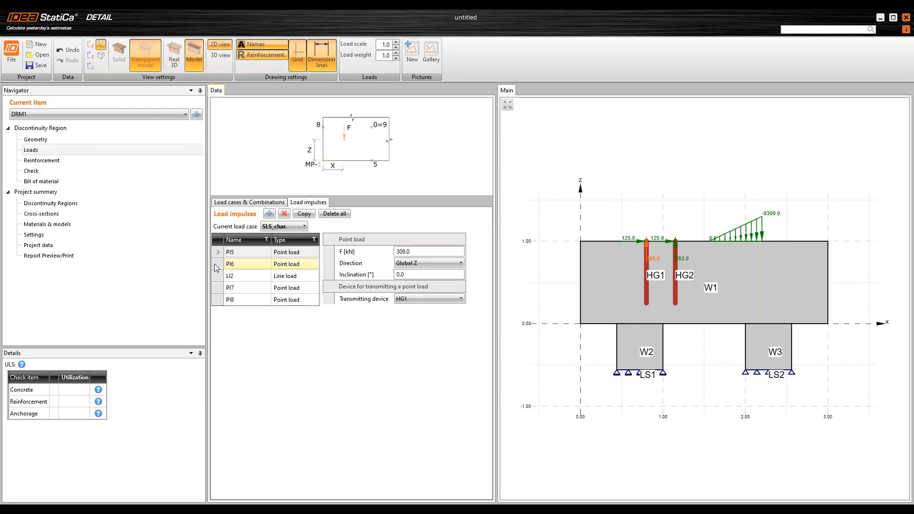
left_click(215, 265)
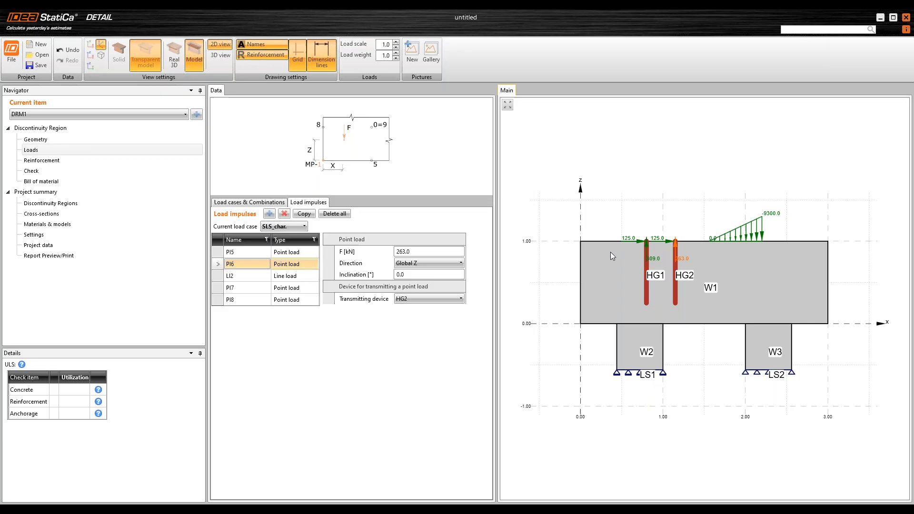
left_click_drag(418, 252, 357, 252)
type("163")
key("Return")
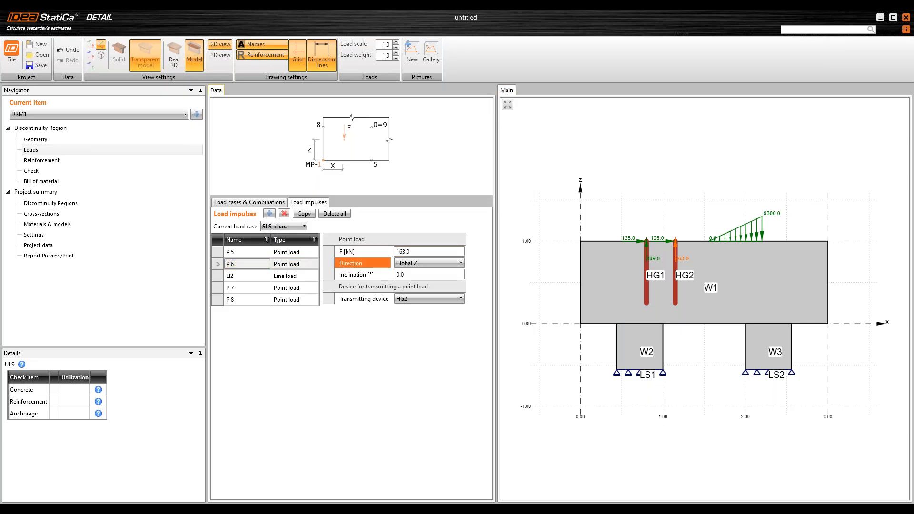
- Set the intensities of the triangular line load in SLS_char. to -9119 and 0 kN/m
left_click(215, 278)
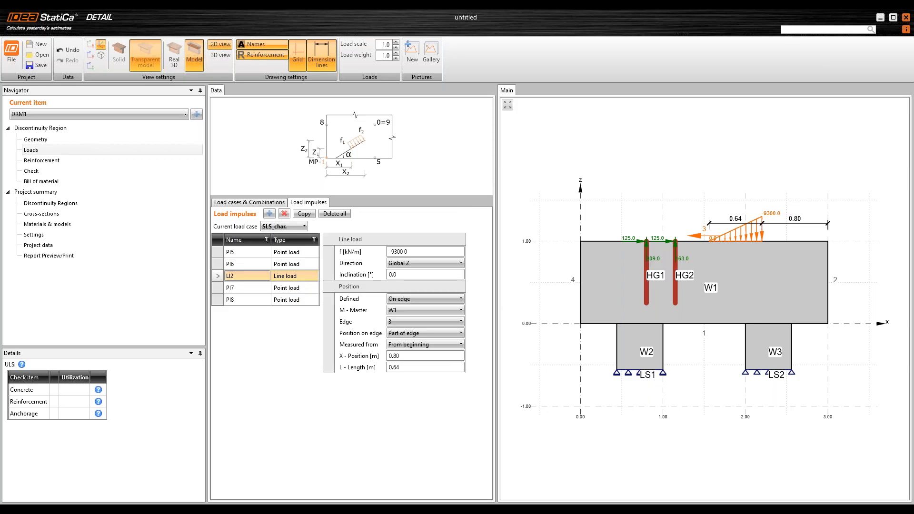
left_click(355, 252)
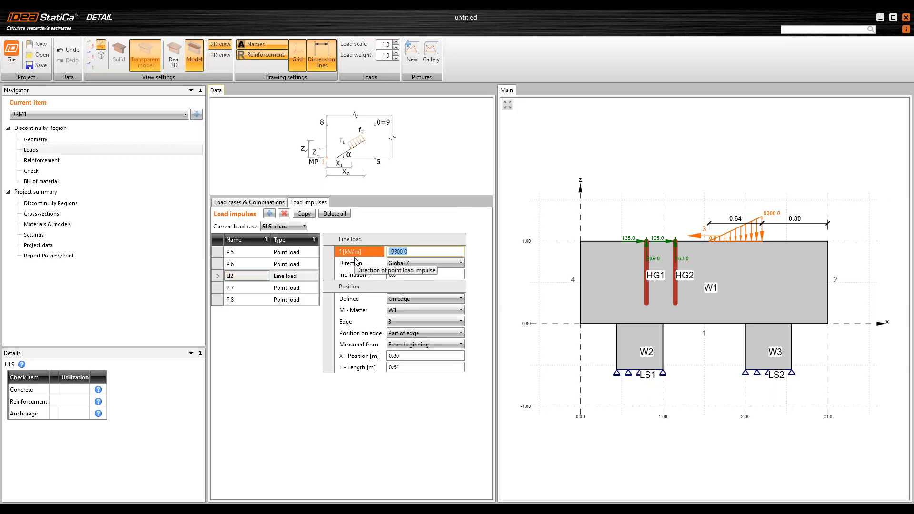
type("-9119")
key("Return")
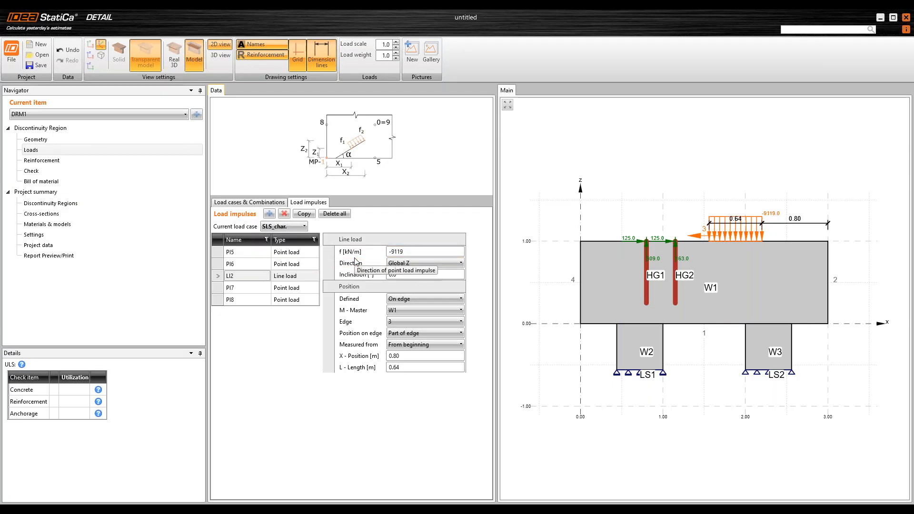
left_click(413, 252)
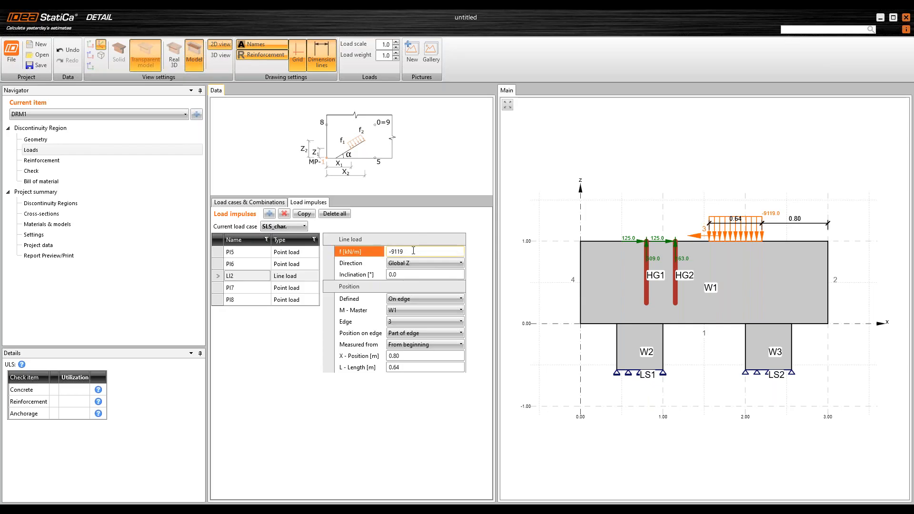
key("Return")
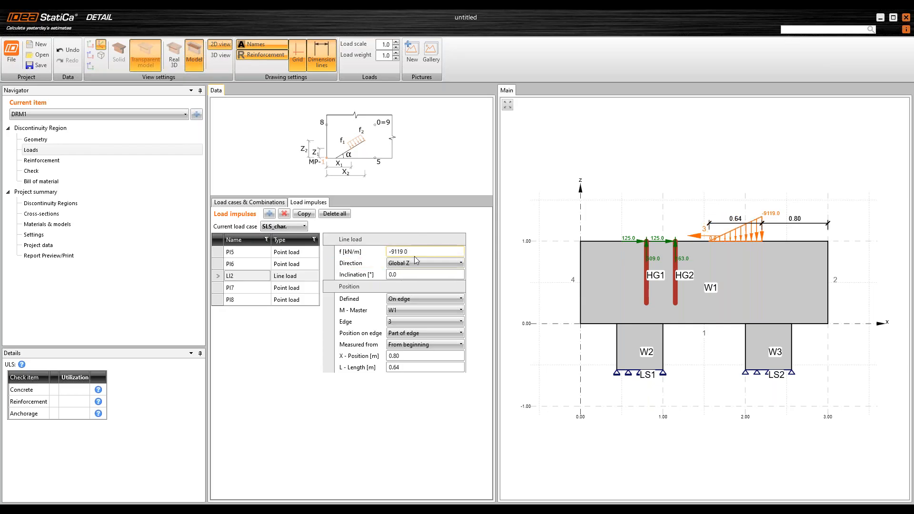
- Set both Global X point loads in SLS_char. to 100 kN
left_click(216, 288)
left_click_drag(416, 251, 353, 262)
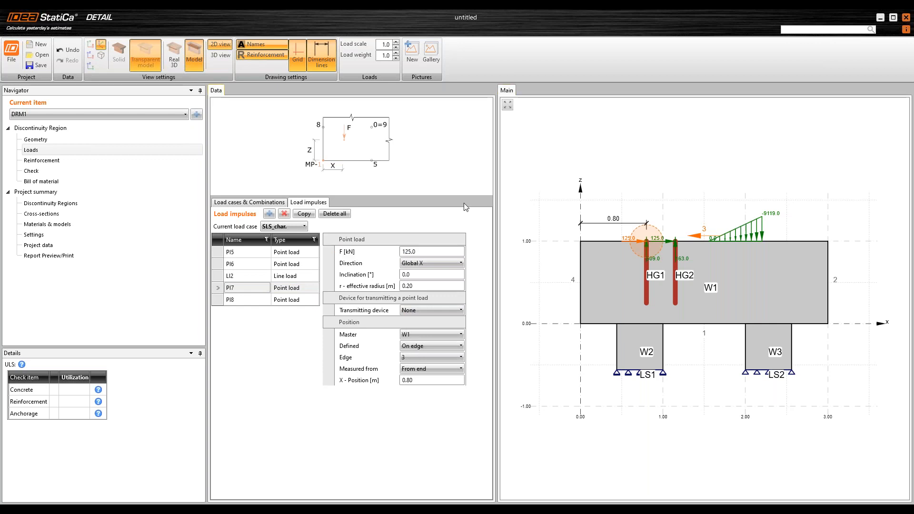
double_click(413, 252)
type("10")
key("Return")
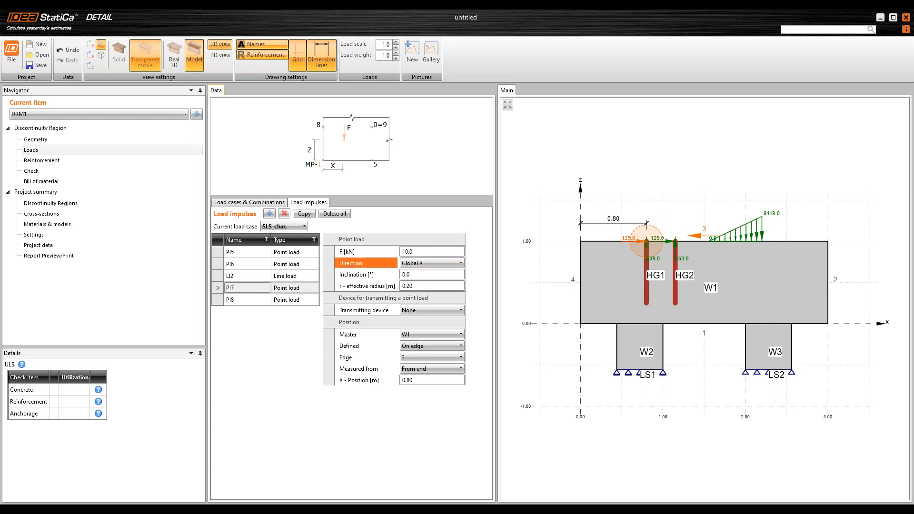
double_click(410, 252)
type("100")
key("Return")
left_click(247, 300)
left_click(370, 256)
type("100")
key("Return")
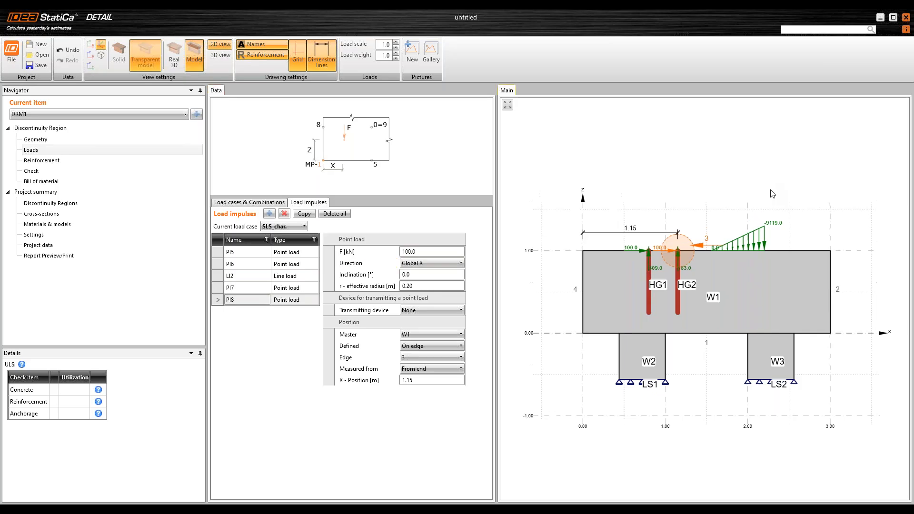
- Copy the SLS_char. load case and name the copy SLS_qp
left_click(249, 202)
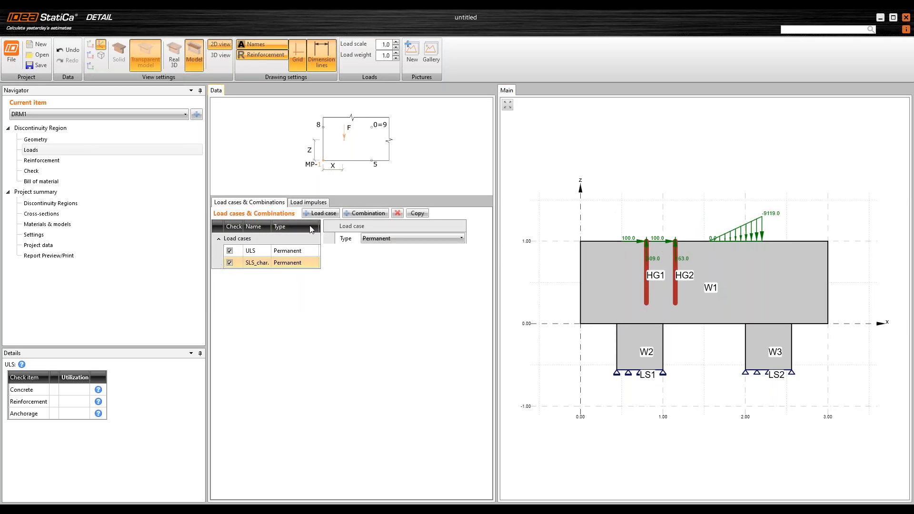
left_click(417, 213)
left_click(266, 276)
left_click_drag(258, 275, 273, 275)
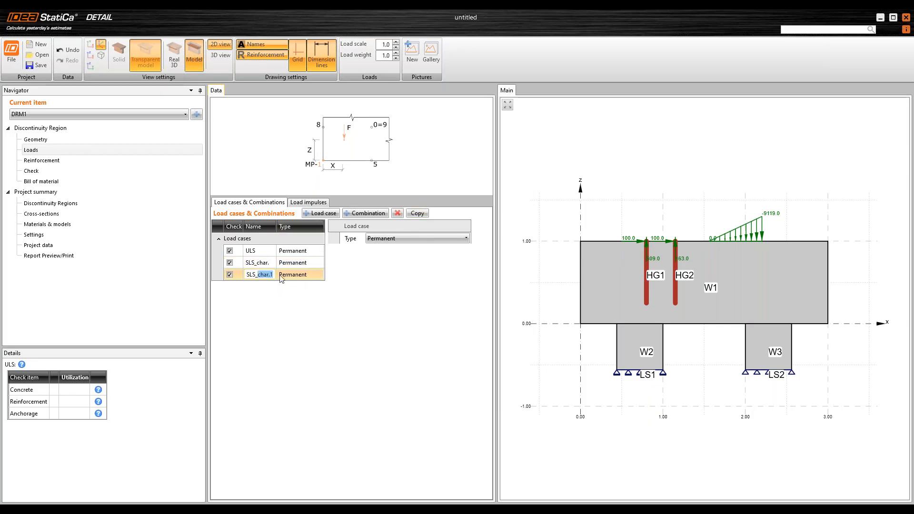
type("ap")
key("Return")
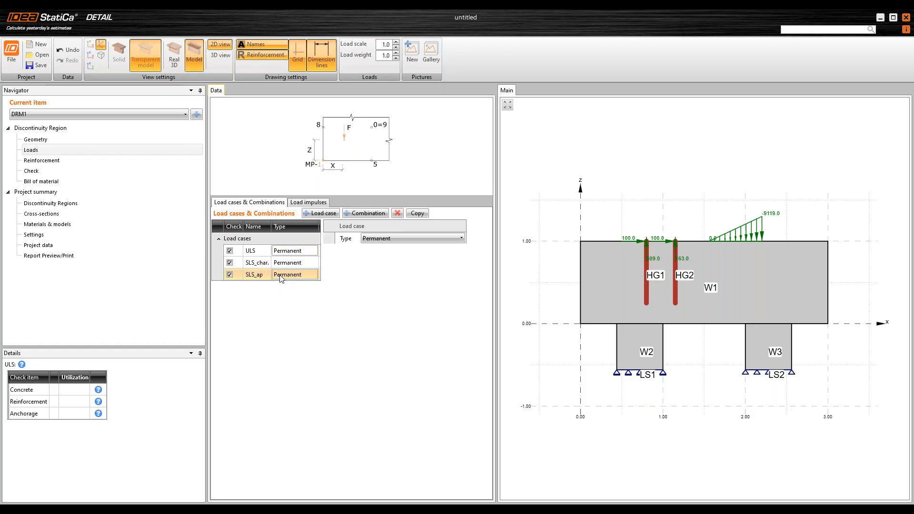
left_click(262, 274)
key("BackSpace")
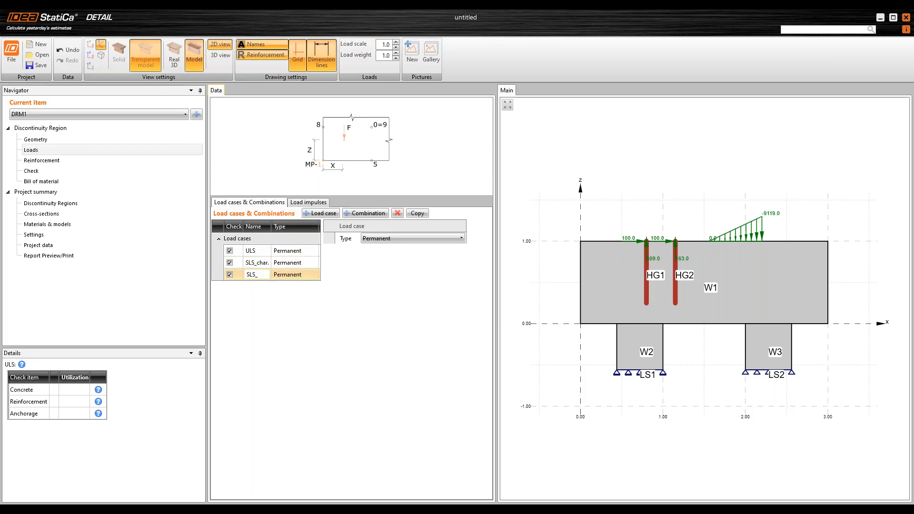
key("Return")
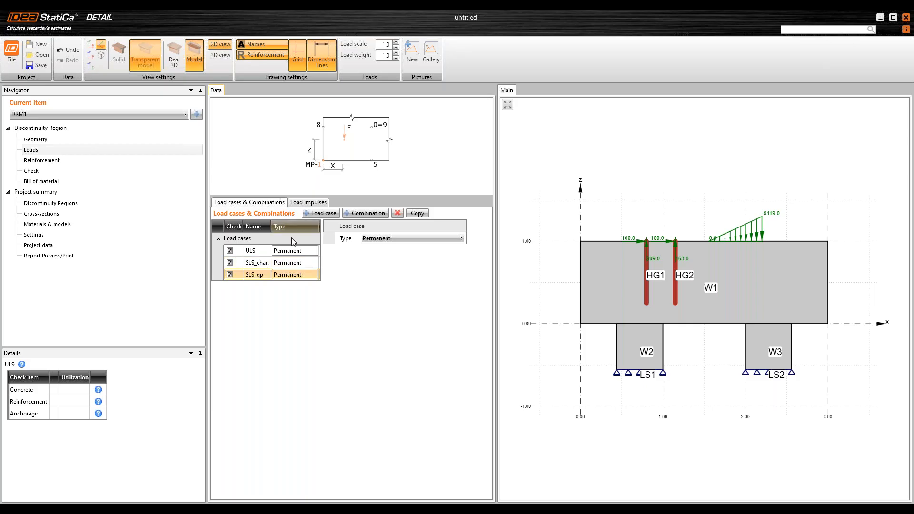
- In the SLS_qp load case, set the Global Z point loads to 206 kN on HG1 and 102 kN on HG2
left_click(308, 202)
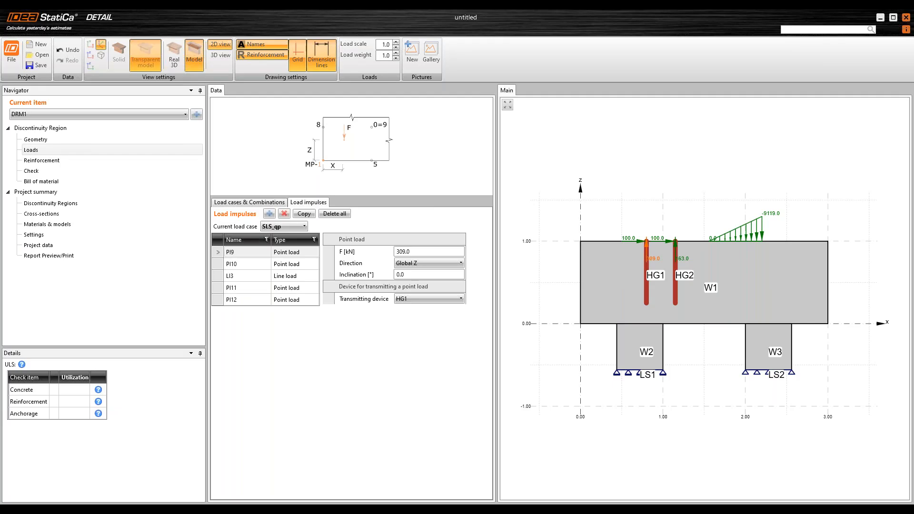
left_click_drag(413, 251, 336, 250)
type("206")
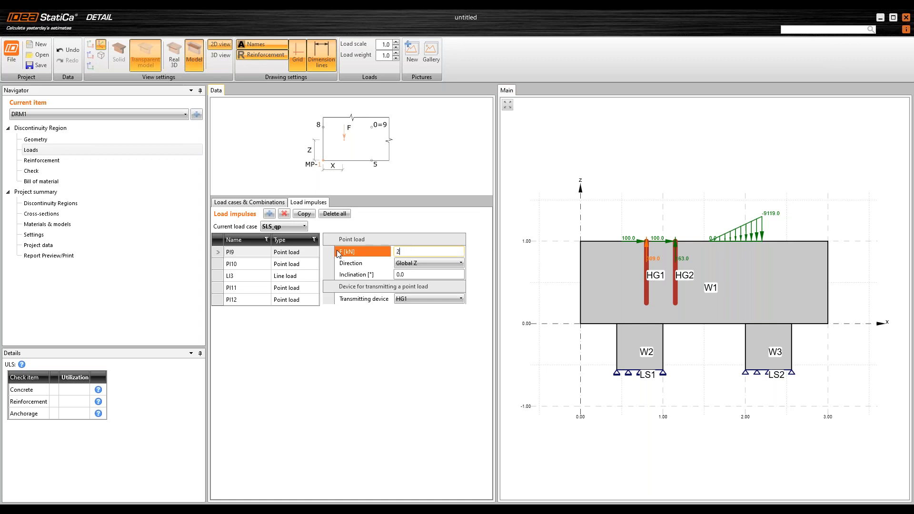
key("Tab")
left_click(247, 263)
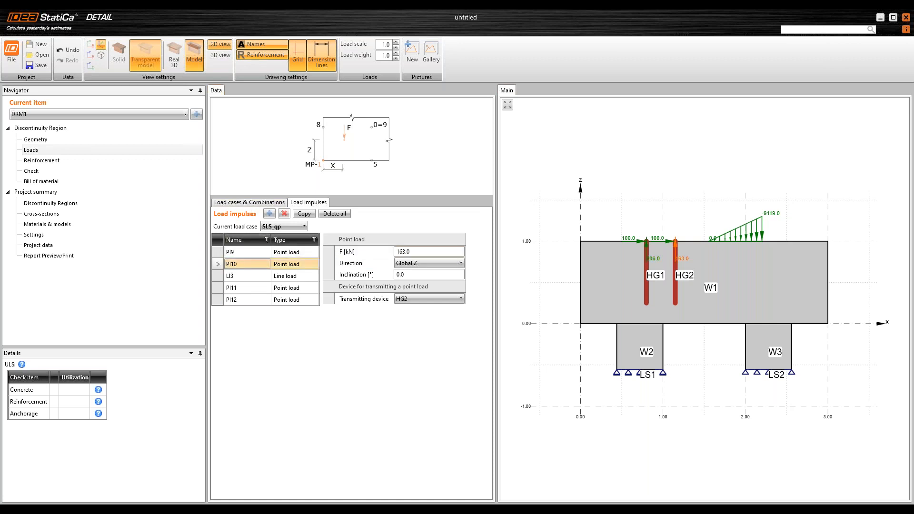
left_click_drag(413, 251, 346, 246)
type("102")
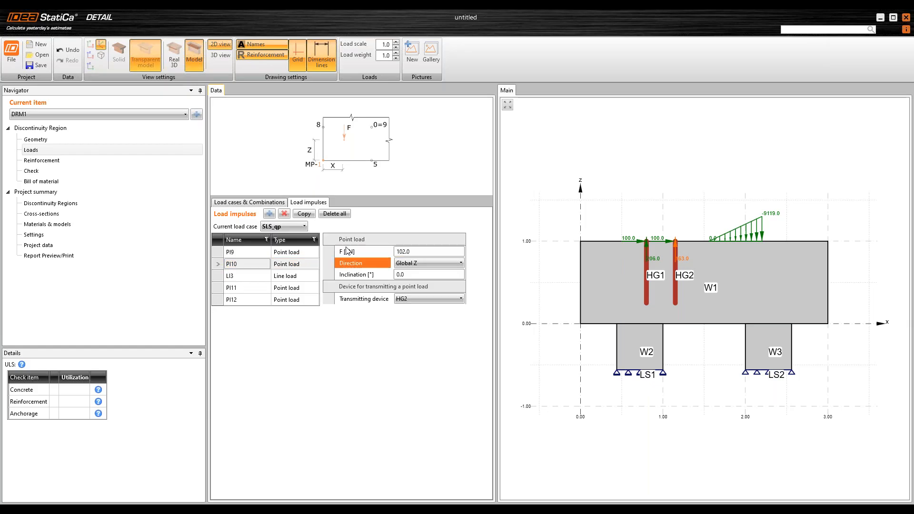
key("Tab")
- Set the intensities of the triangular line load in SLS_qp to -7134 and 0 kN/m
left_click(247, 275)
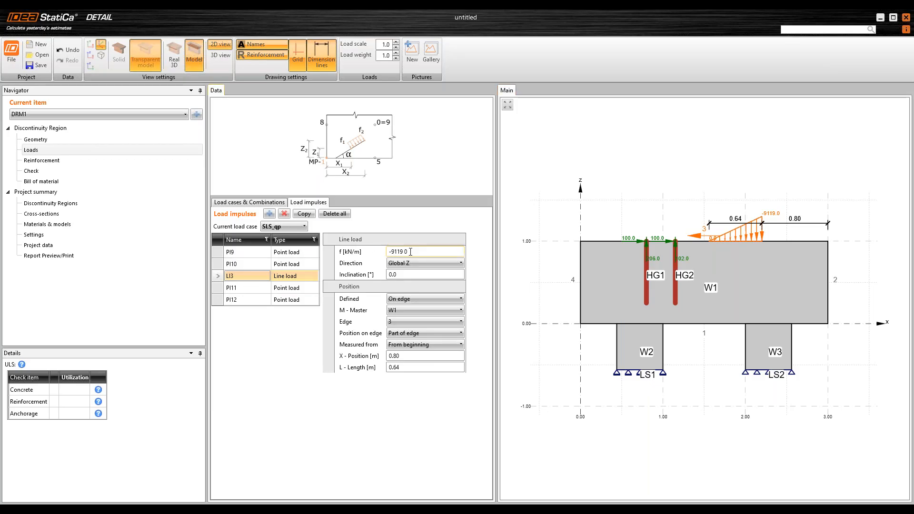
left_click(342, 253)
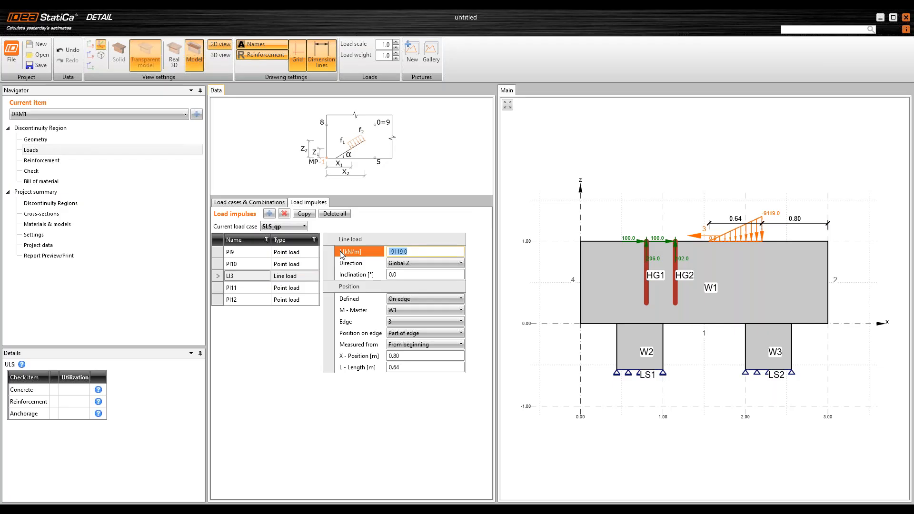
type("-7134.0")
key("Return")
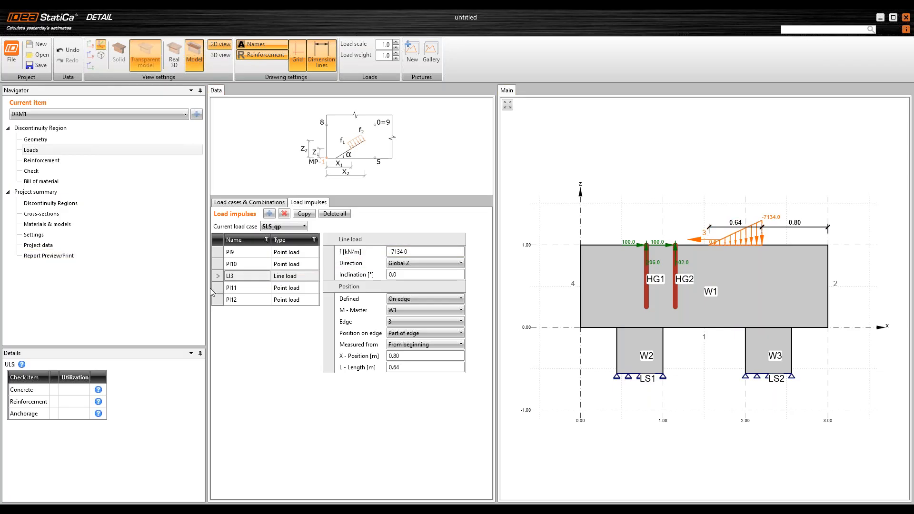
- Set both Global X point loads in SLS_qp to 80 kN
left_click(224, 287)
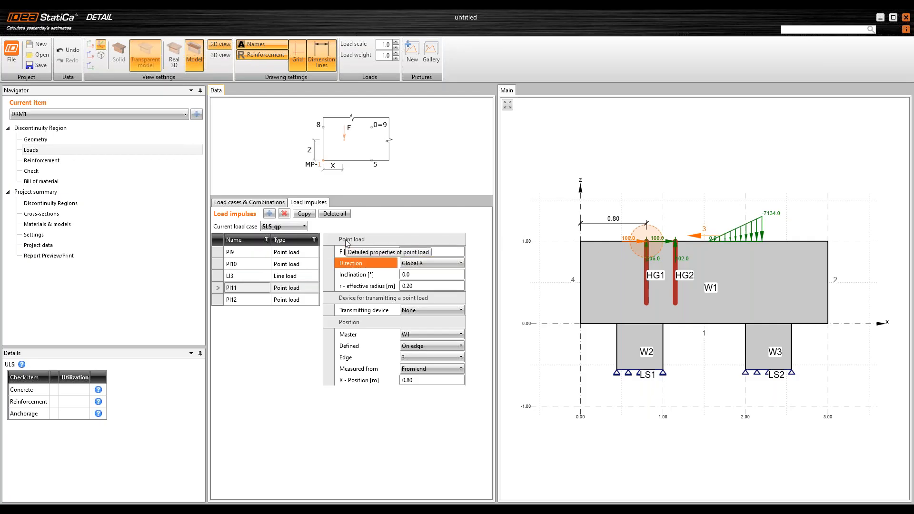
left_click(217, 300)
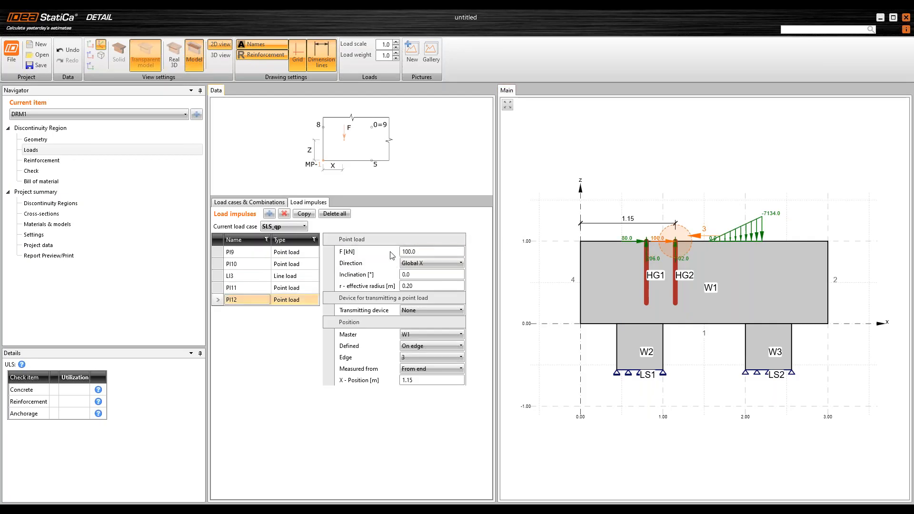
left_click(364, 253)
type("80")
key("Tab")
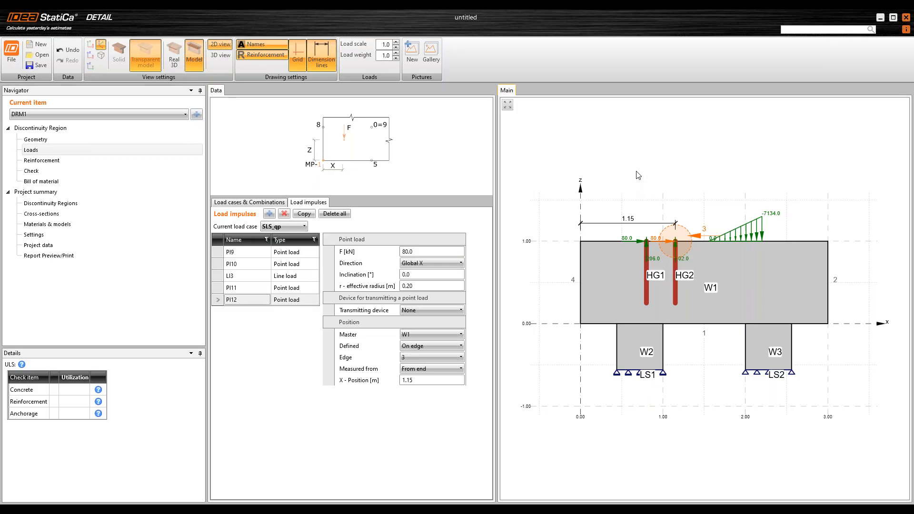
- Exclude the individual load cases ULS, SLS_char. and SLS_qp from the check
left_click(250, 202)
left_click(229, 251)
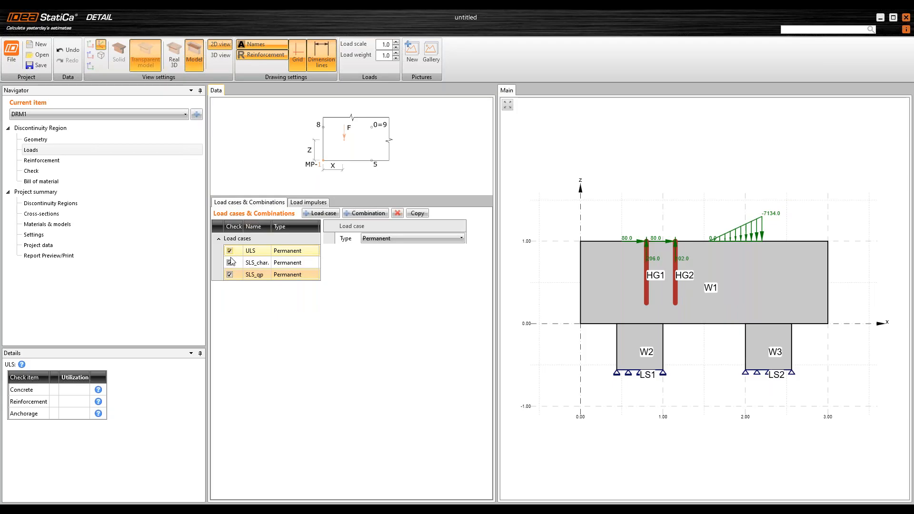
left_click(230, 262)
left_click(230, 274)
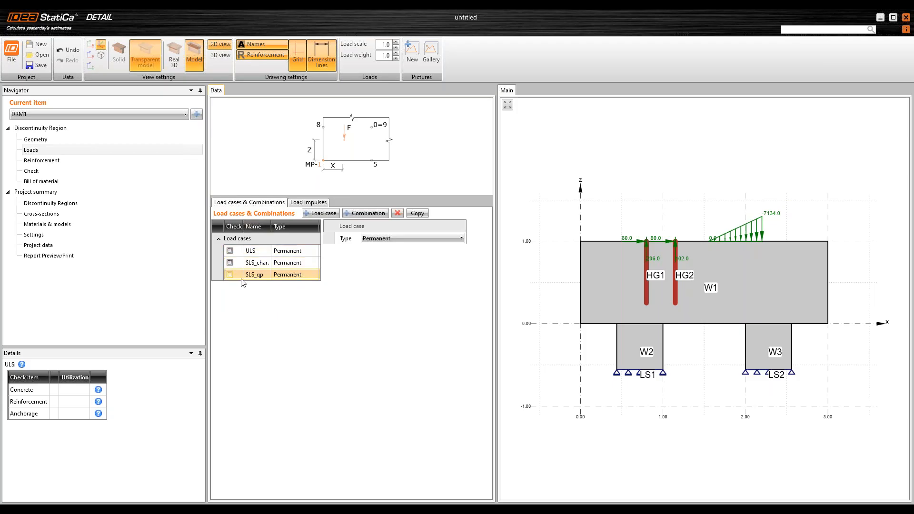
- Add three load combinations, C1, C2 and C3
left_click(369, 213)
left_click(369, 215)
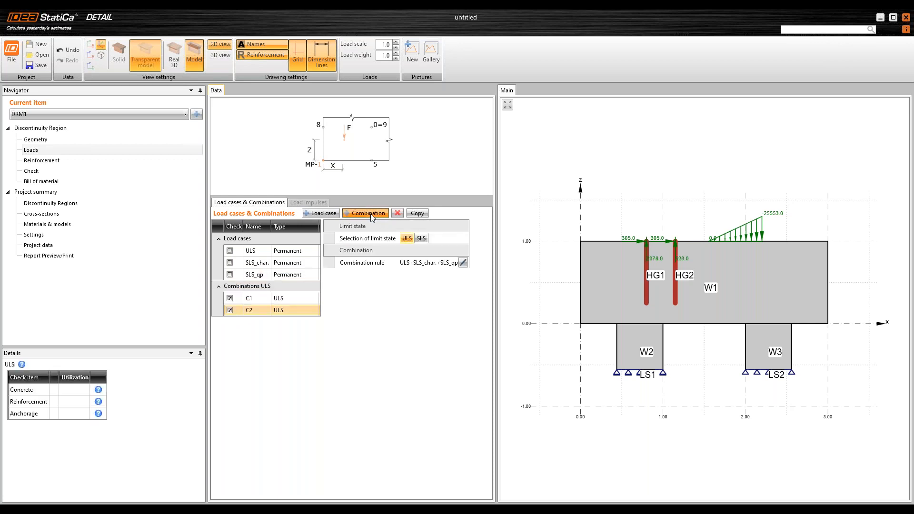
left_click(371, 214)
- Edit the combination rules so that C1 has a factor of 0 for both SLS_char. and SLS_qp
left_click(217, 302)
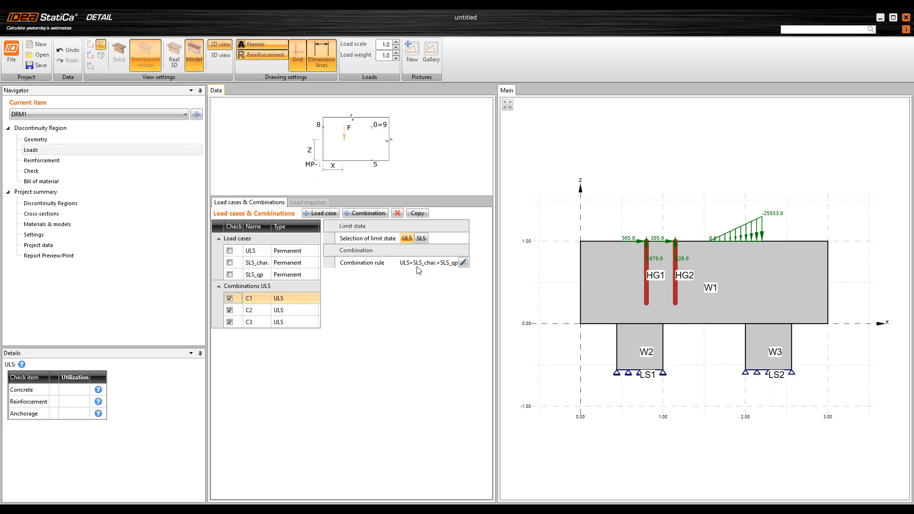
left_click(463, 262)
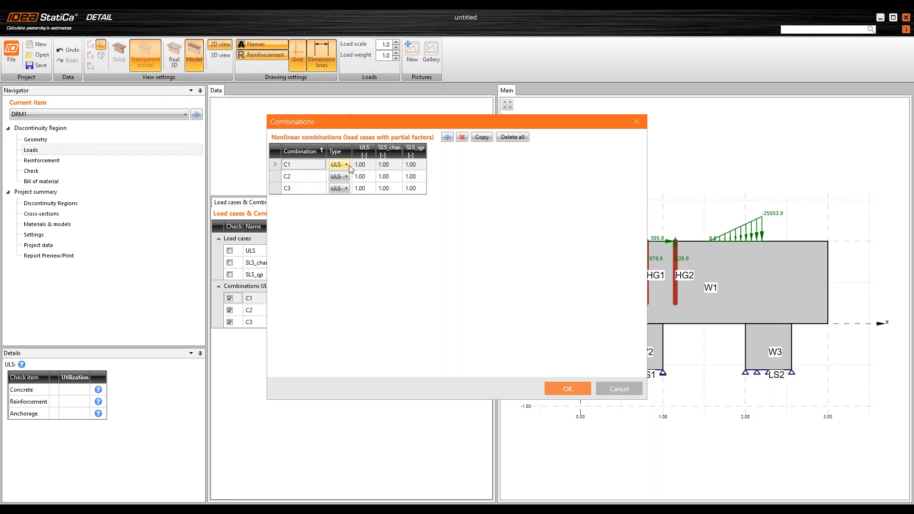
left_click(400, 165)
type("0")
key("Tab")
type("0")
key("Tab")
- Make C2 a Characteristic combination with factors of 0 for the ULS and SLS_qp load cases
left_click(342, 177)
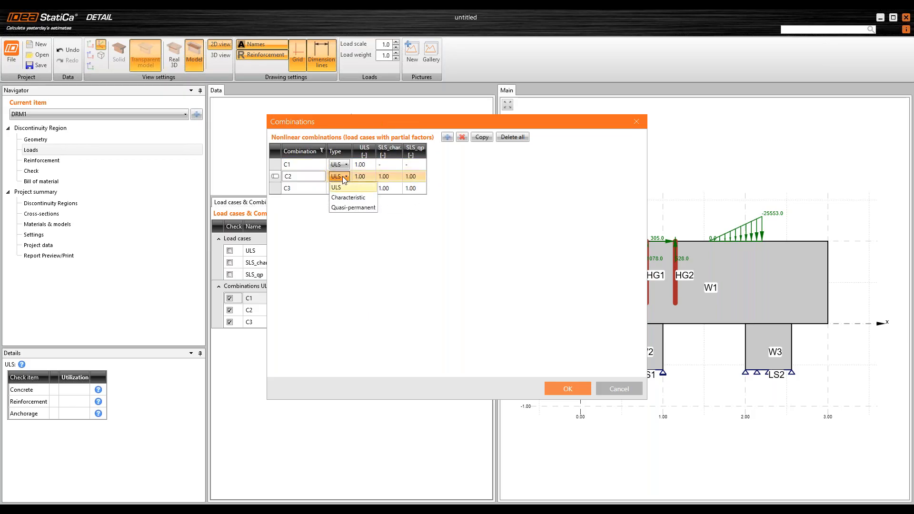
left_click(348, 197)
key("Tab")
type("0")
key("Tab")
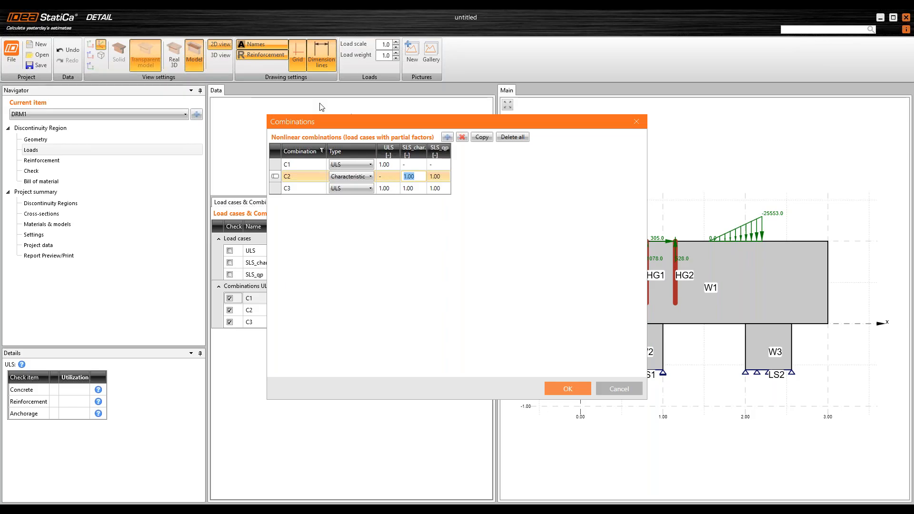
left_click(447, 178)
type("0")
key("Tab")
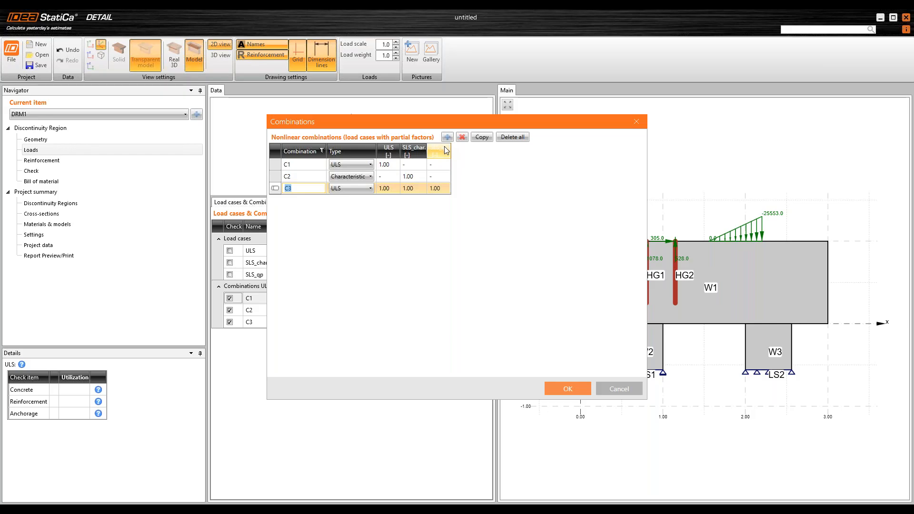
- Make C3 a Quasi-permanent combination with factors of 0 for ULS and SLS_char., and accept the combination rules
left_click(353, 184)
left_click(353, 186)
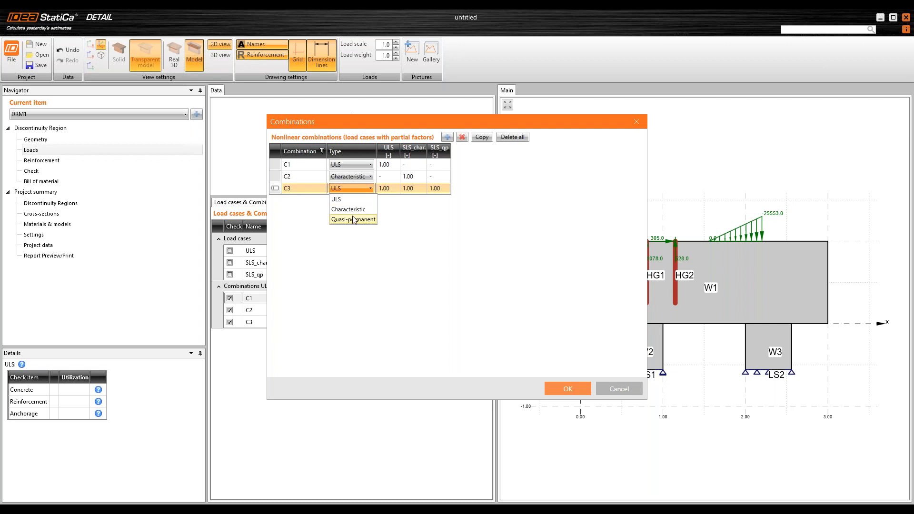
left_click(354, 219)
left_click_drag(401, 188, 381, 188)
type("0")
key("Tab")
type("0")
key("Tab")
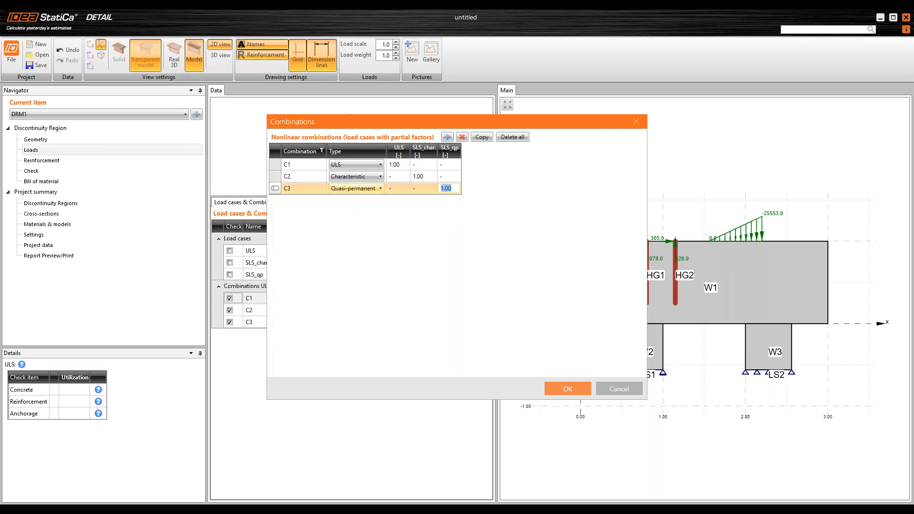
left_click(482, 198)
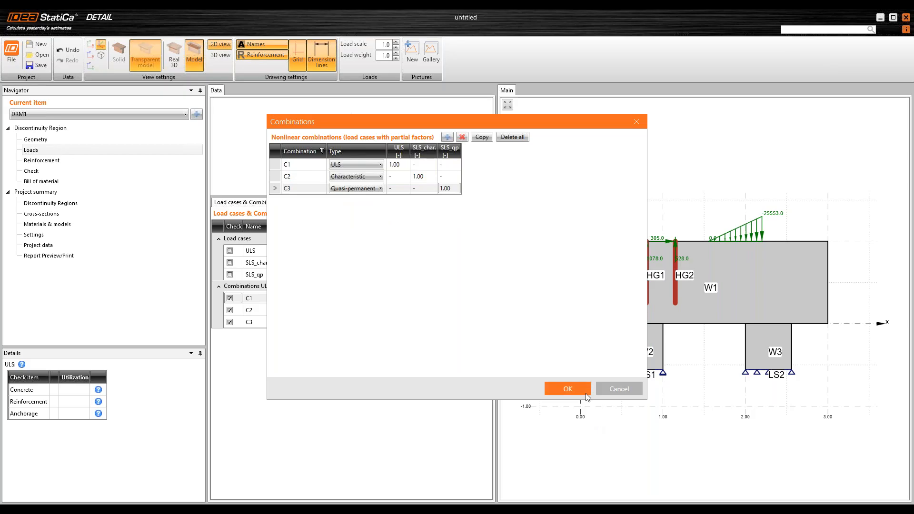
left_click(582, 393)
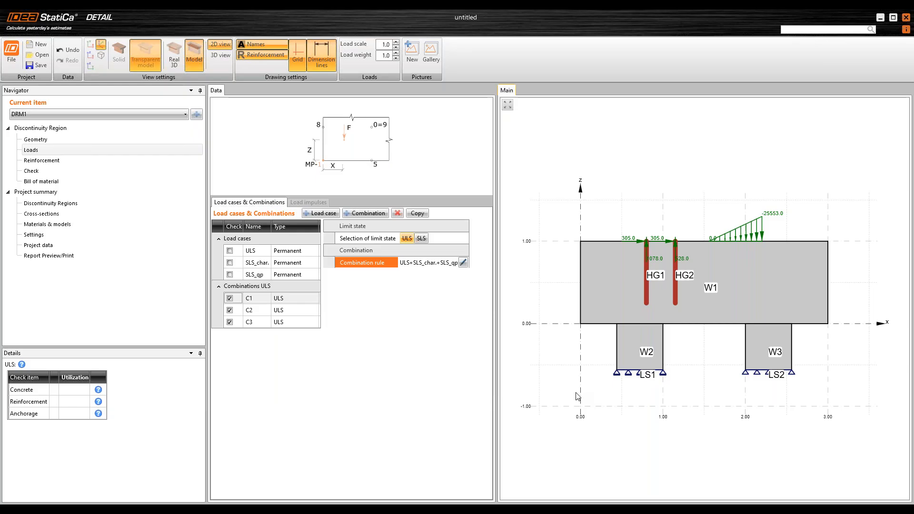
left_click(269, 335)
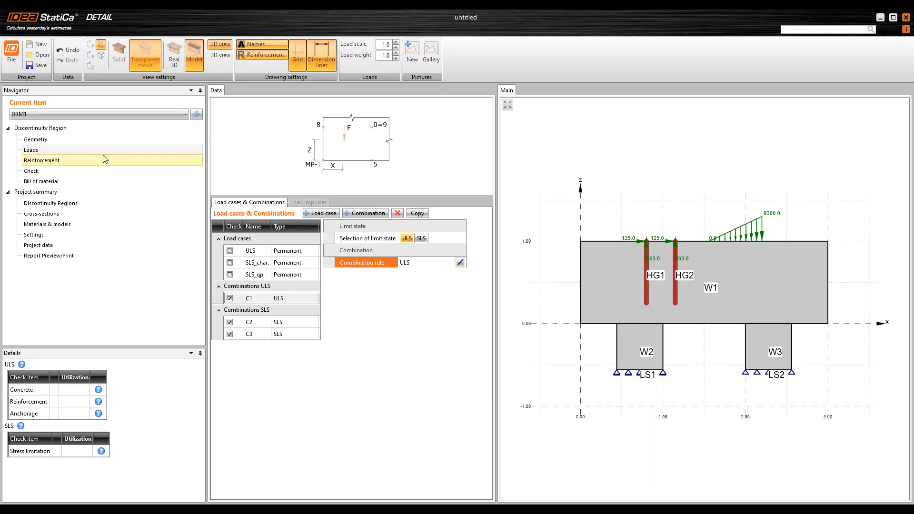
- Run the Linear Analysis design tool for the reinforcement and examine the stress flow for combination C1
left_click(176, 161)
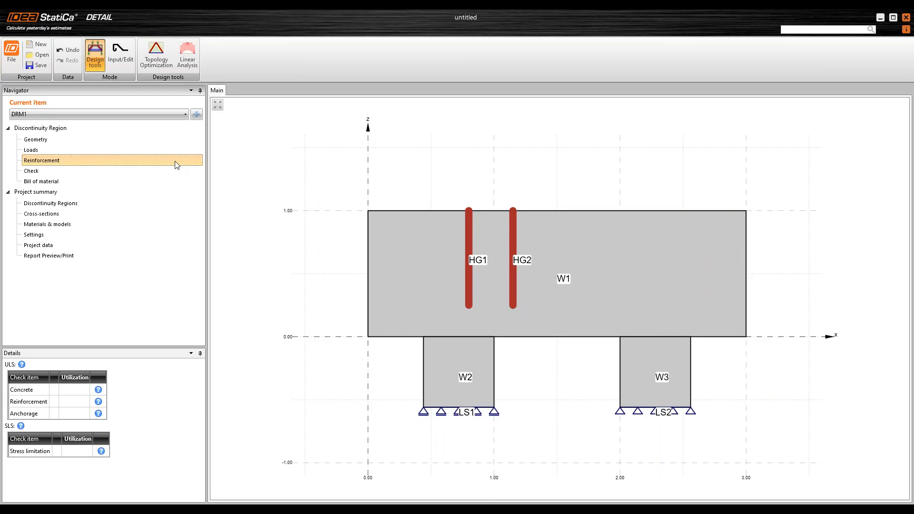
left_click(193, 61)
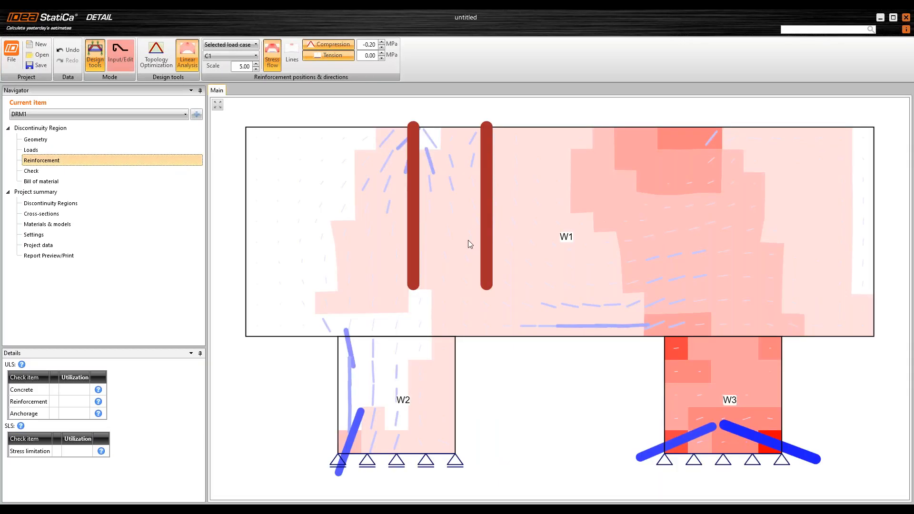
middle_click_drag(629, 208, 593, 189)
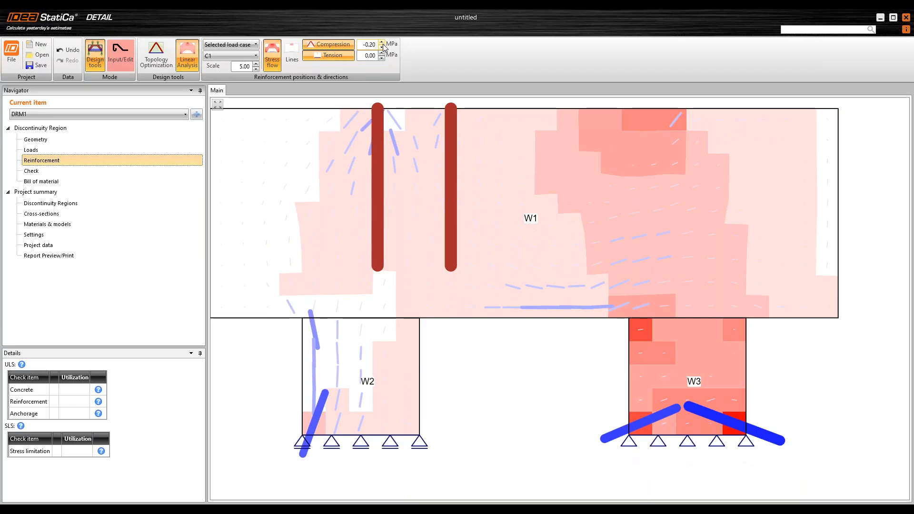
- Run Topology Optimization for combination C1 and show the result for an effective volume of 0.40
left_click(156, 53)
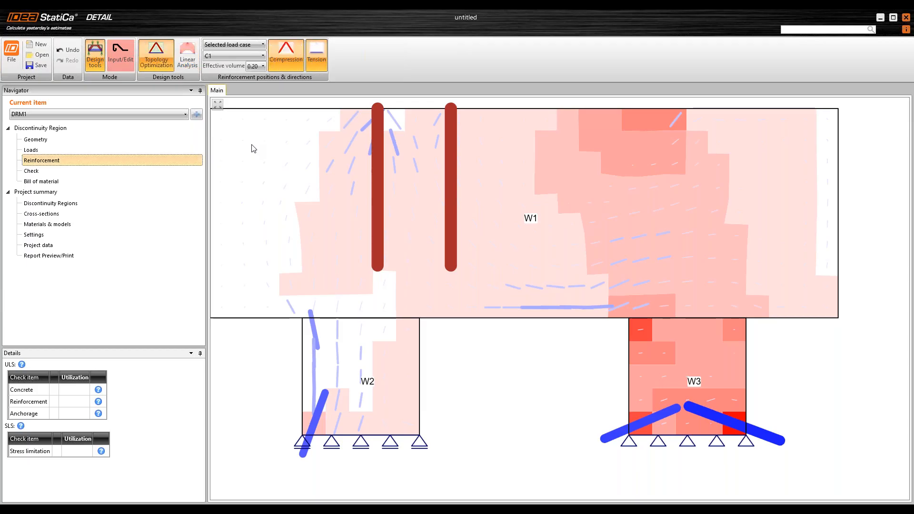
left_click(252, 66)
key("Return")
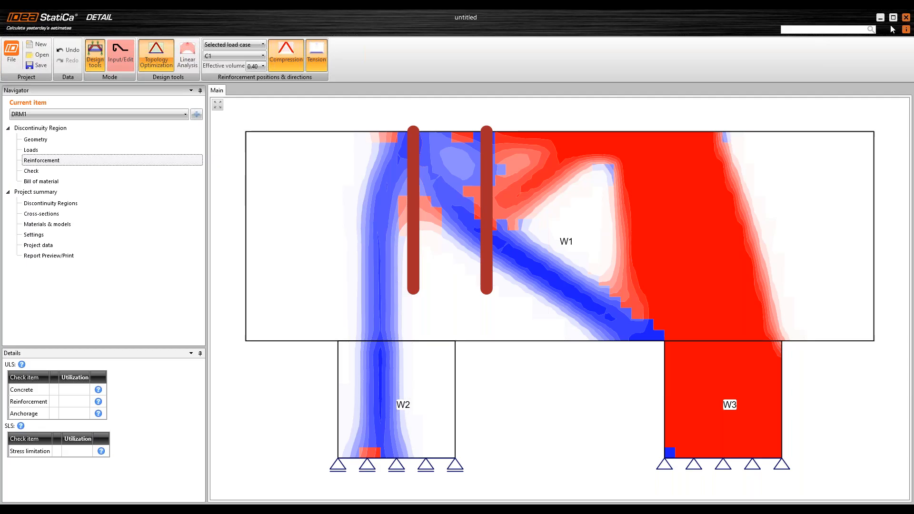
- Switch to reinforcement input and add a group of bars along edge 1 of wall W1
left_click(122, 64)
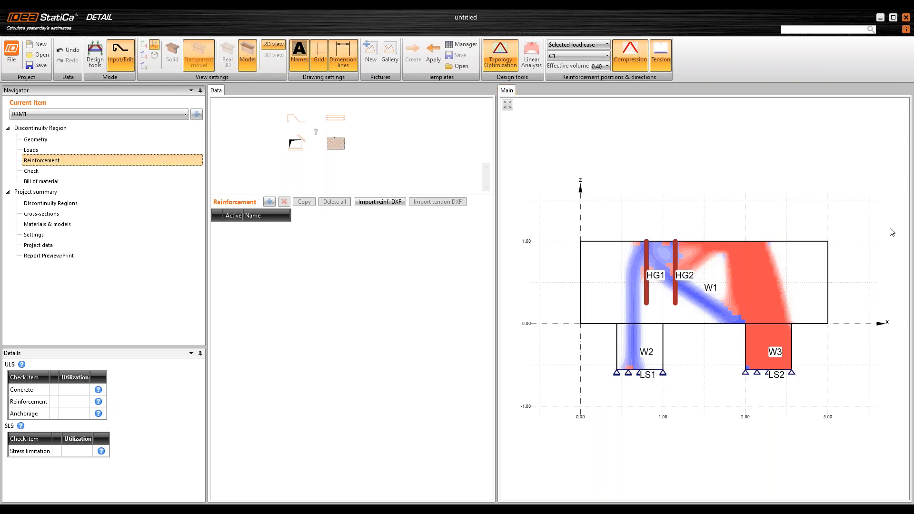
left_click(269, 202)
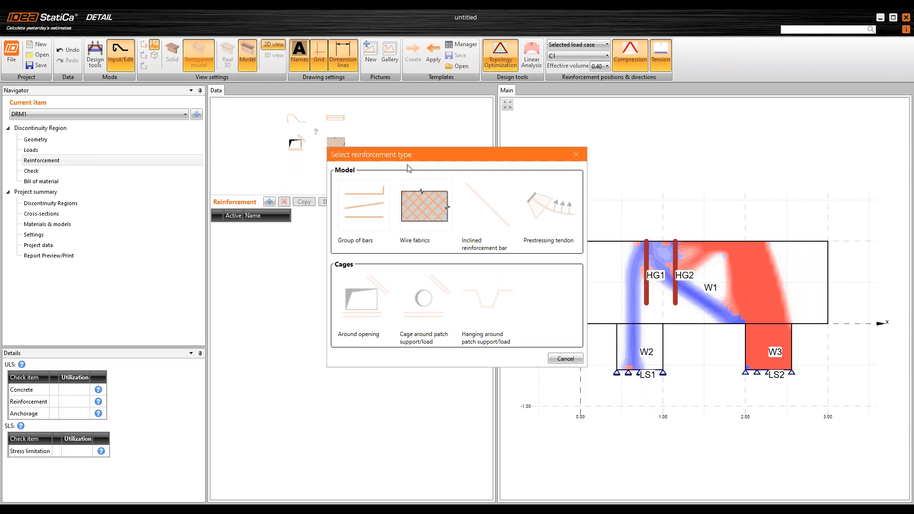
left_click(390, 224)
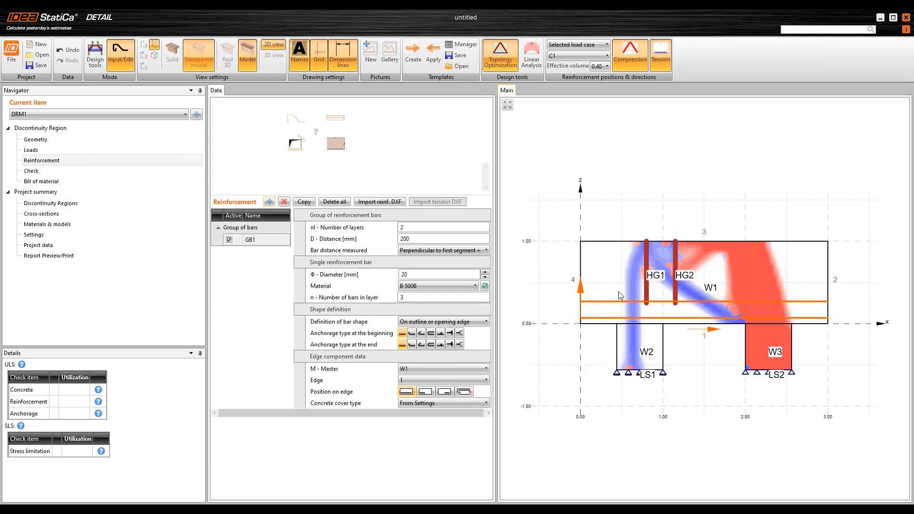
- Hide the topology optimization overlay and show the reinforced model in the Real 3D view
left_click(504, 59)
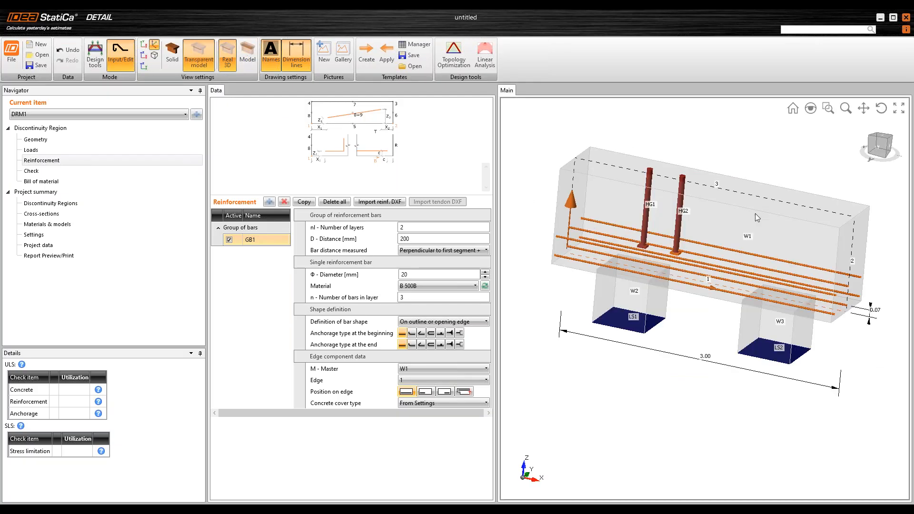
middle_click_drag(718, 214, 697, 242)
right_click_drag(698, 241, 627, 286)
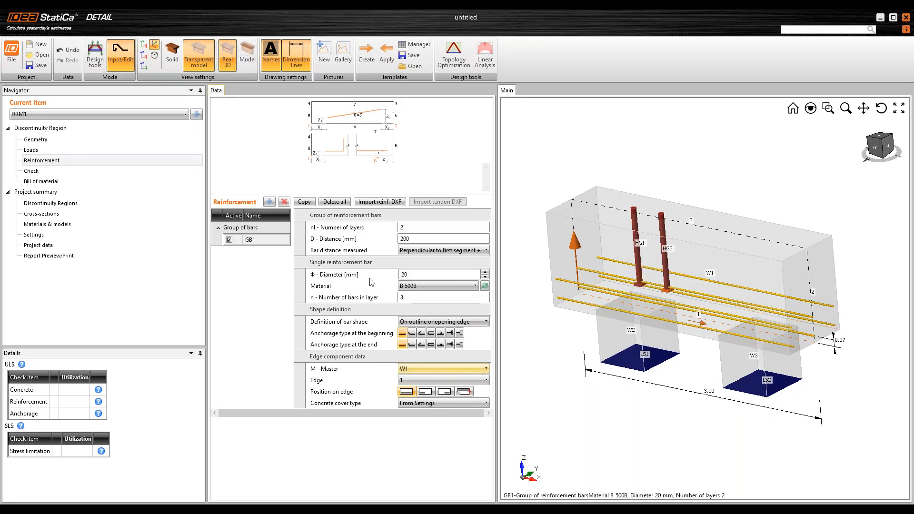
- Set the bar group GB1 to 1 layer, 16 mm diameter and 4 bars in the layer
left_click(349, 232)
type("1")
key("Return")
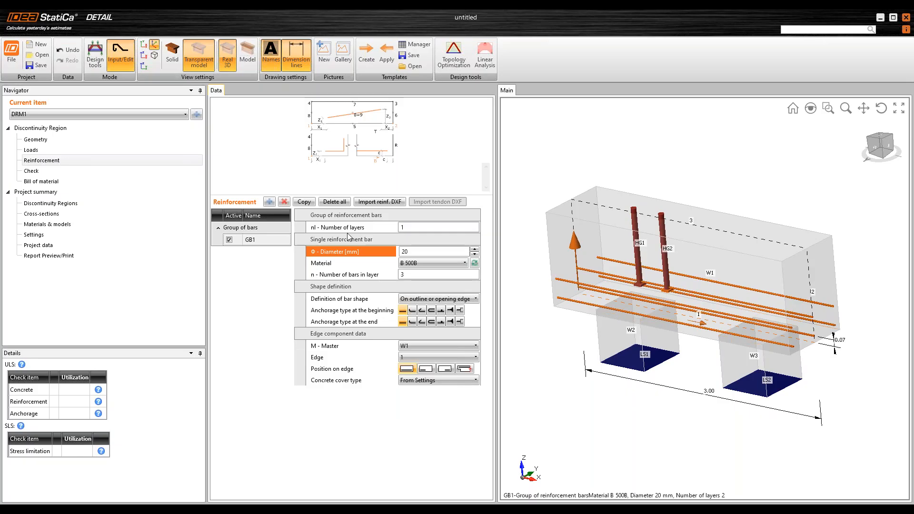
left_click(372, 253)
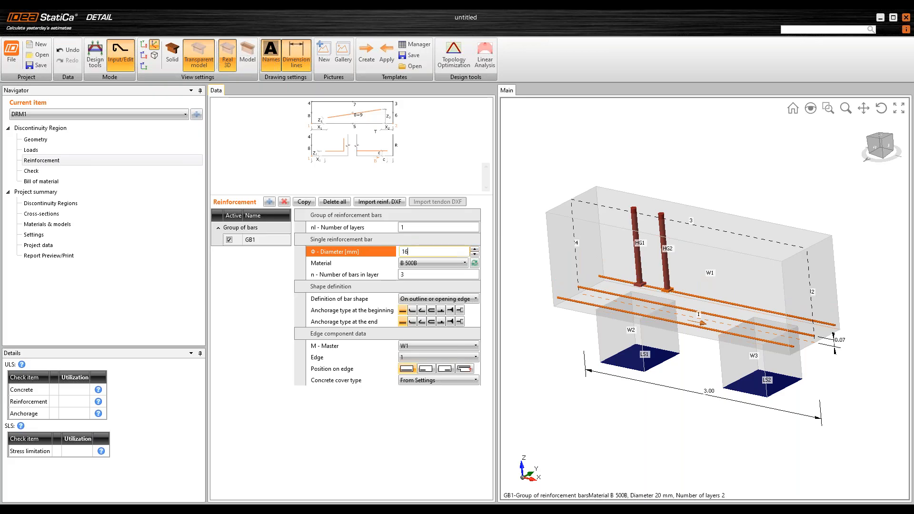
key("Return")
left_click(351, 276)
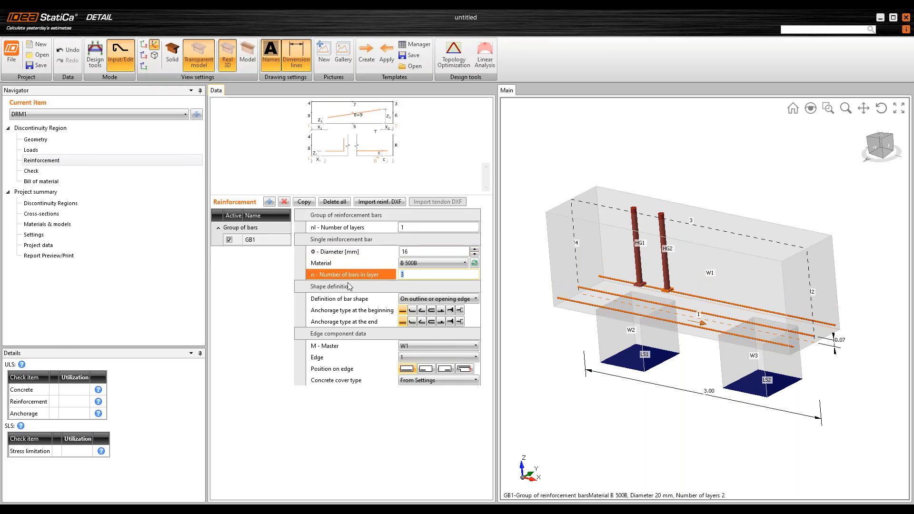
type("4")
key("Return")
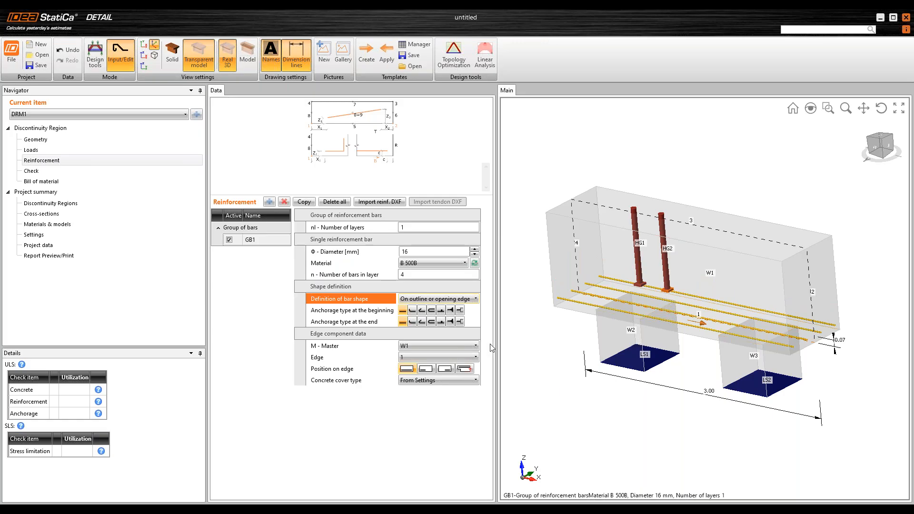
- Assign bar group GB1 to edge 4 of wall W2 and inspect the bars' placement in the model
left_click(459, 346)
left_click(440, 363)
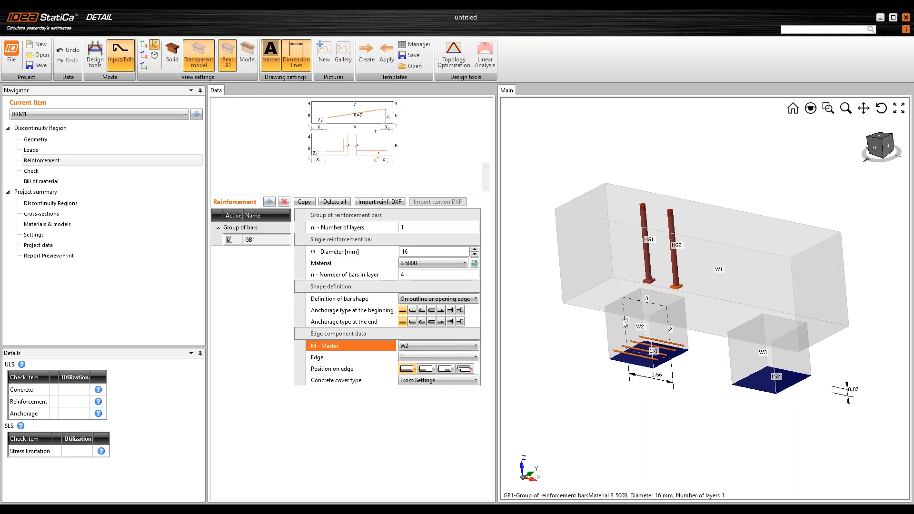
left_click(460, 356)
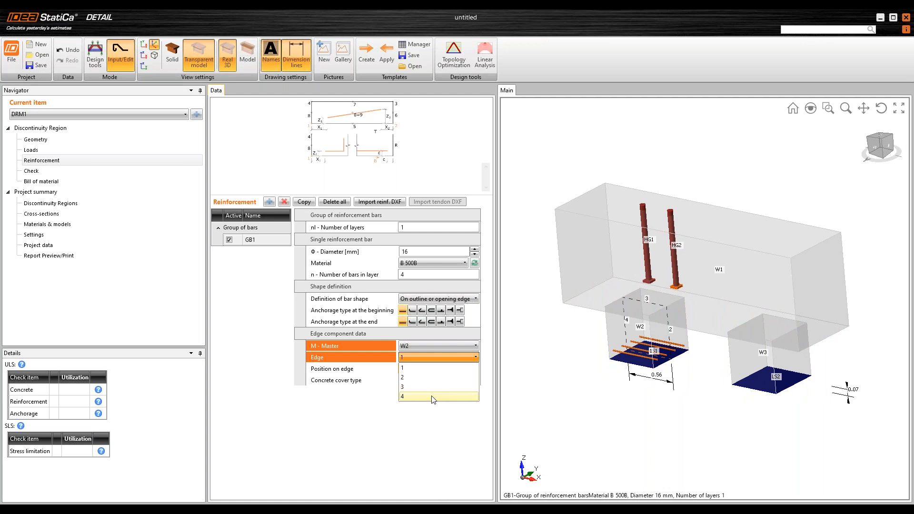
left_click(433, 397)
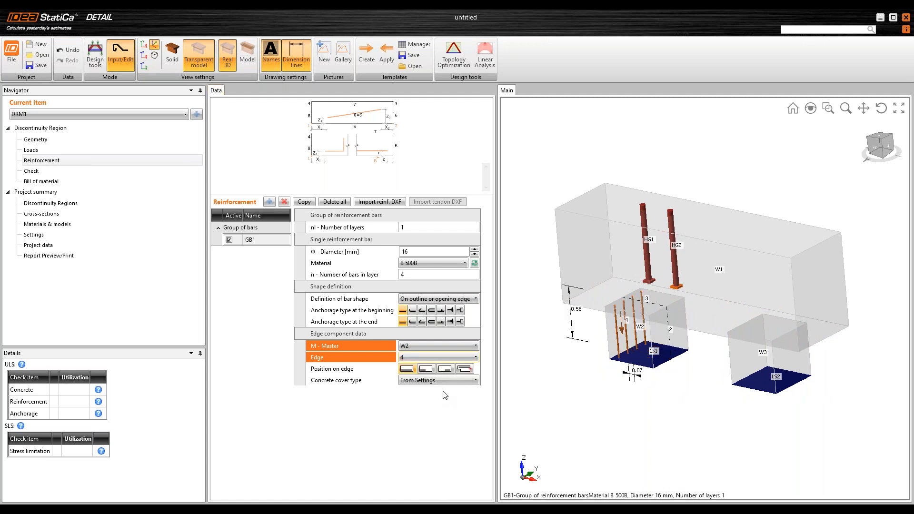
scroll(625, 355, "up", 3)
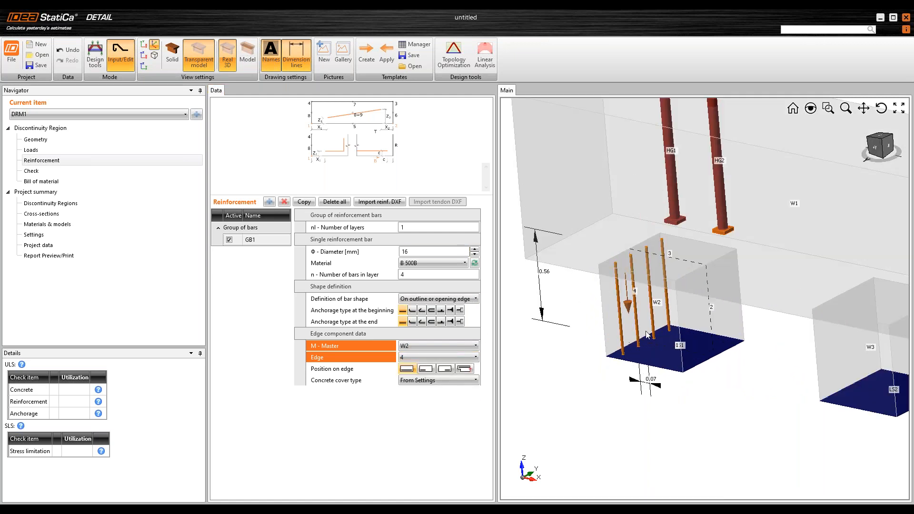
scroll(646, 334, "up", 3)
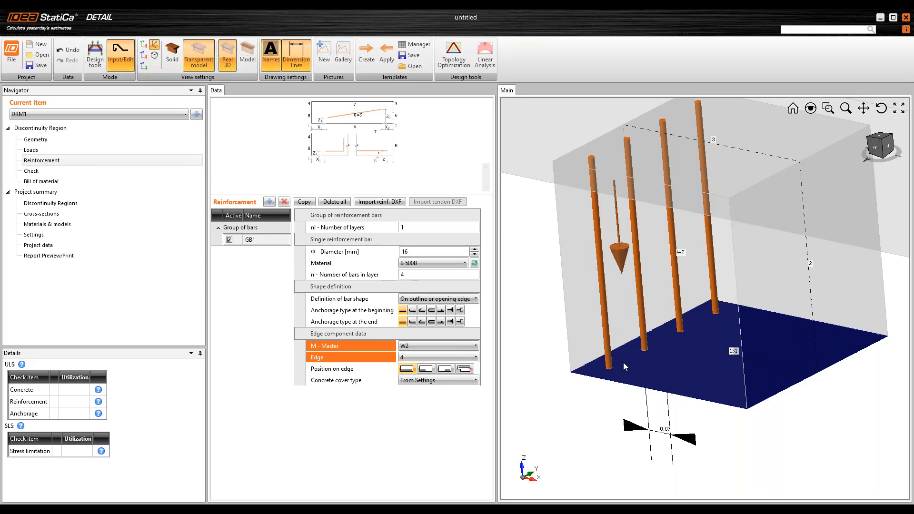
scroll(633, 445, "down", 4)
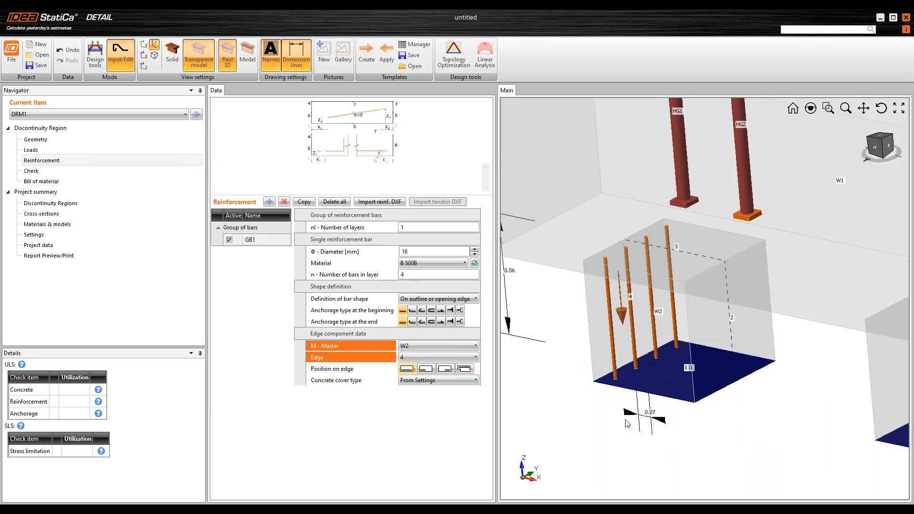
- Use the last anchorage type at the end of GB1's bars and extend their beginning beyond the edge by 750 mm
left_click(460, 322)
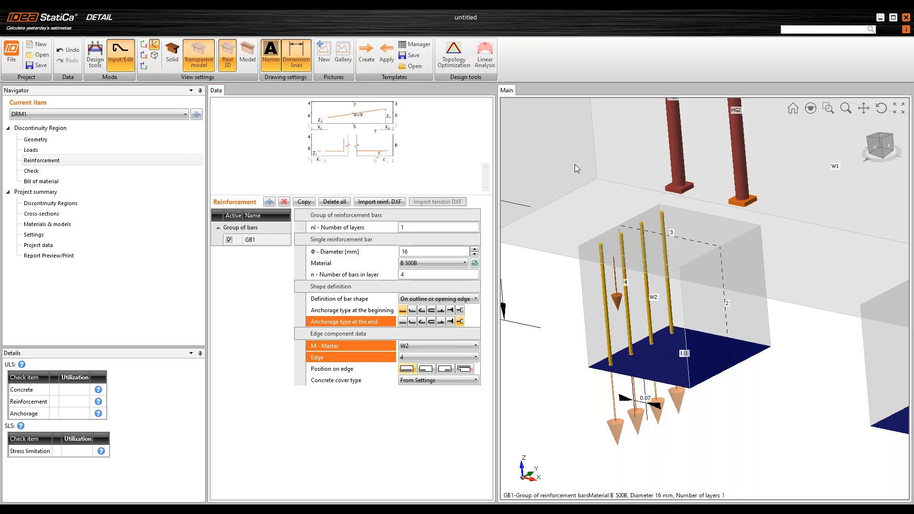
middle_click_drag(569, 158, 600, 200)
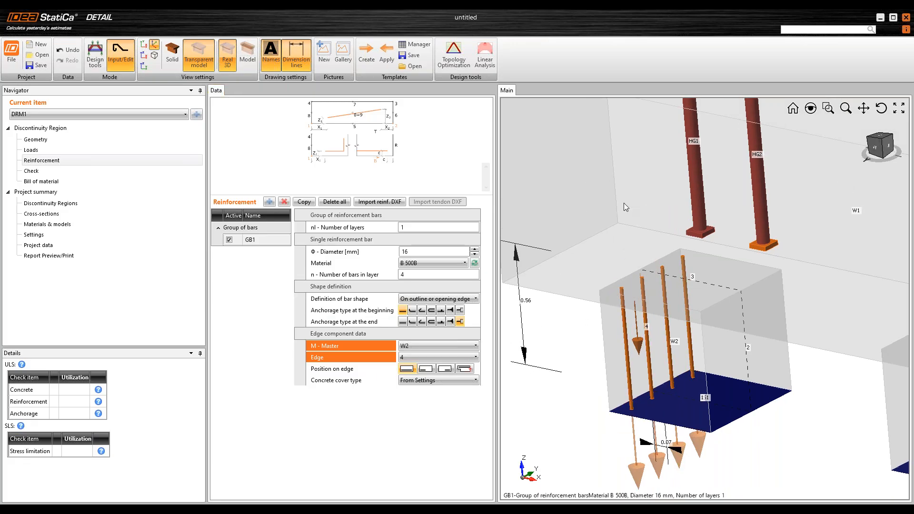
left_click(464, 369)
left_click(445, 380)
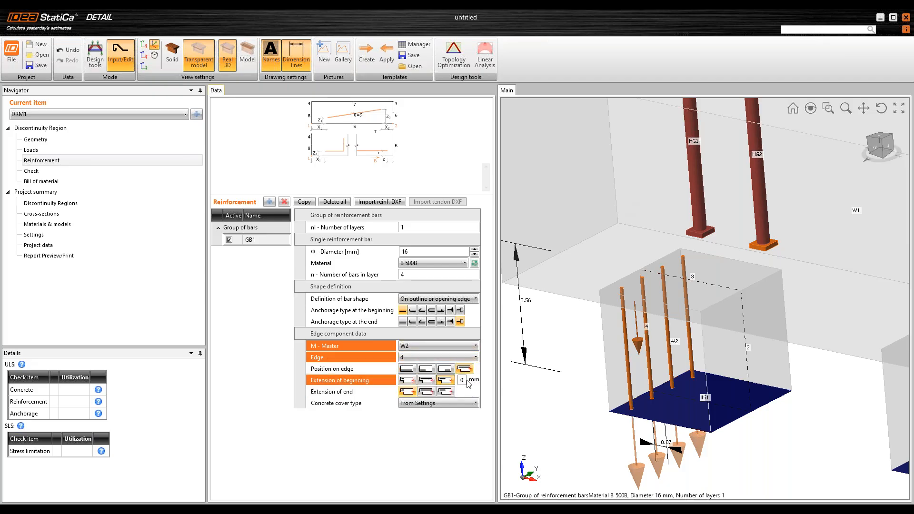
left_click(462, 380)
type("750")
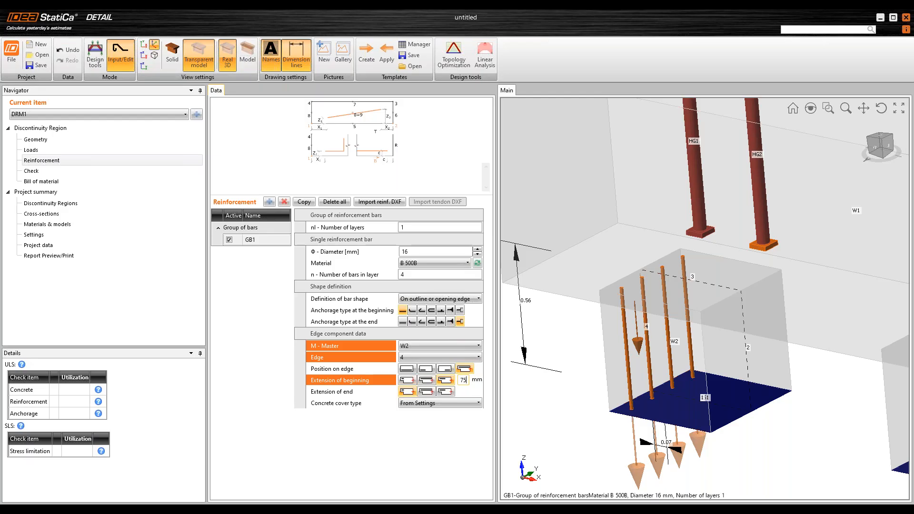
key("Tab")
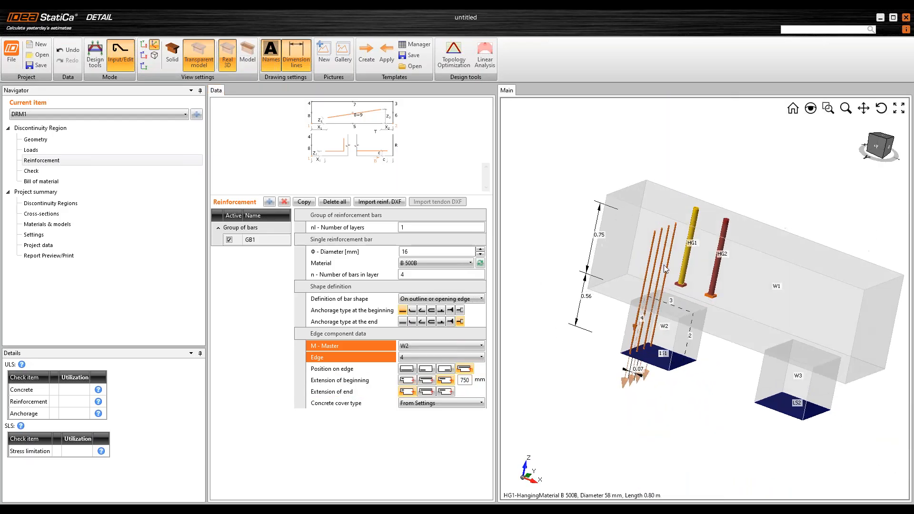
- Copy GB1 to edge 2 of wall W2, with the last anchorage type at the beginning and straight anchorage at the end
left_click(309, 203)
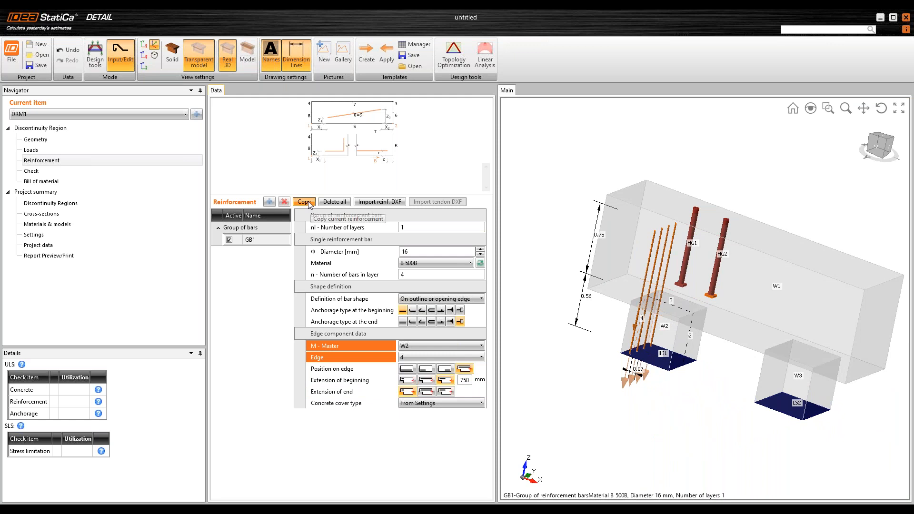
left_click(691, 346)
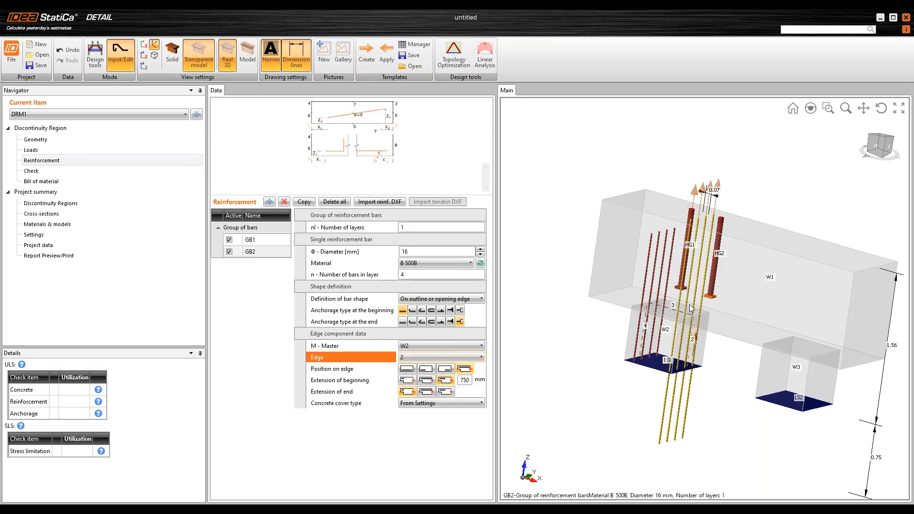
left_click(460, 310)
left_click(403, 322)
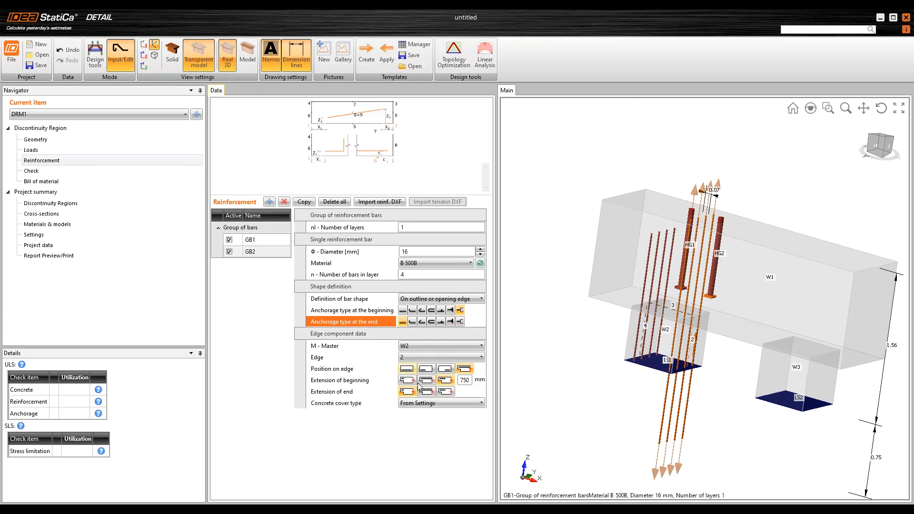
- Extend the end of GB2's bars by 750 mm beyond the edge and remove the extension at their beginning
left_click(409, 370)
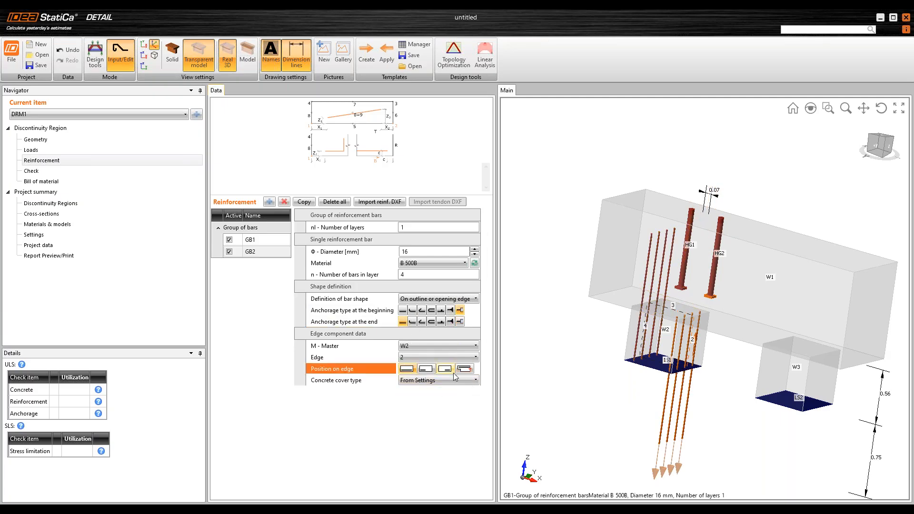
left_click(462, 371)
left_click(445, 392)
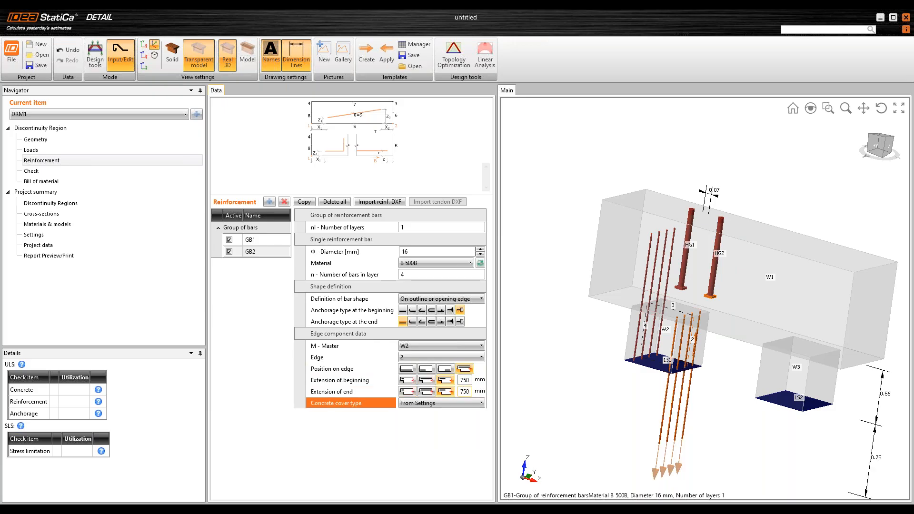
left_click(413, 381)
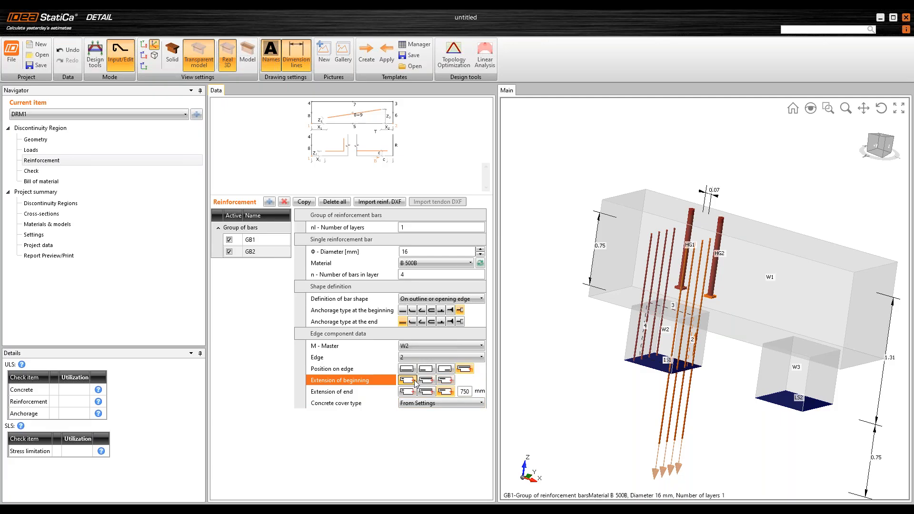
- Copy bar group GB1 and assign the copy to wall W3, keeping edge 4
left_click(217, 243)
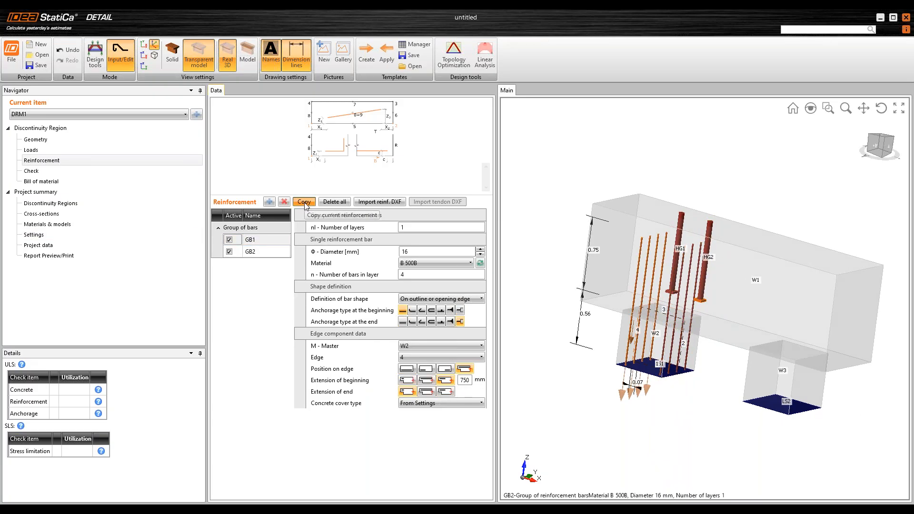
left_click(304, 202)
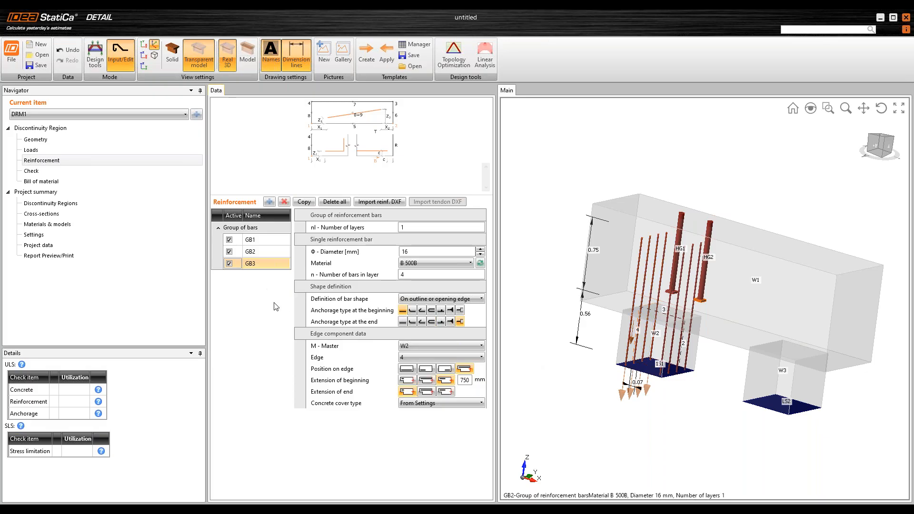
left_click(440, 346)
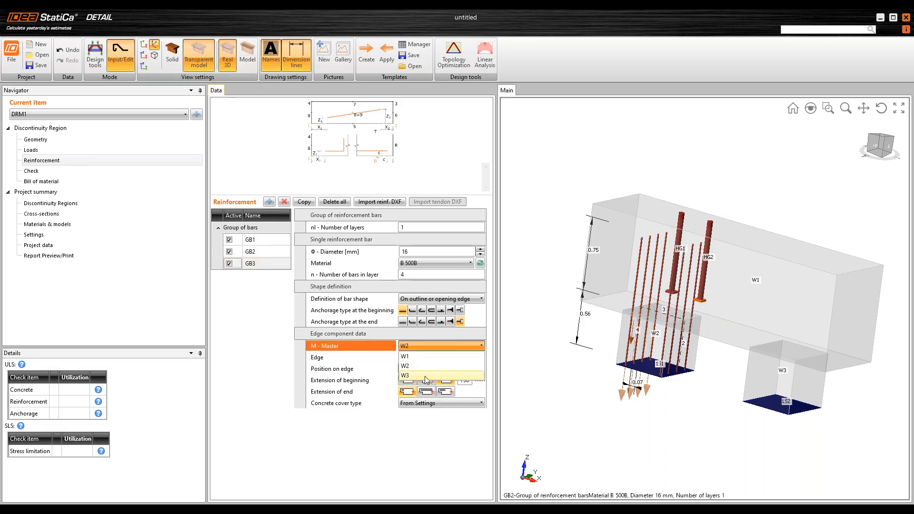
left_click(430, 381)
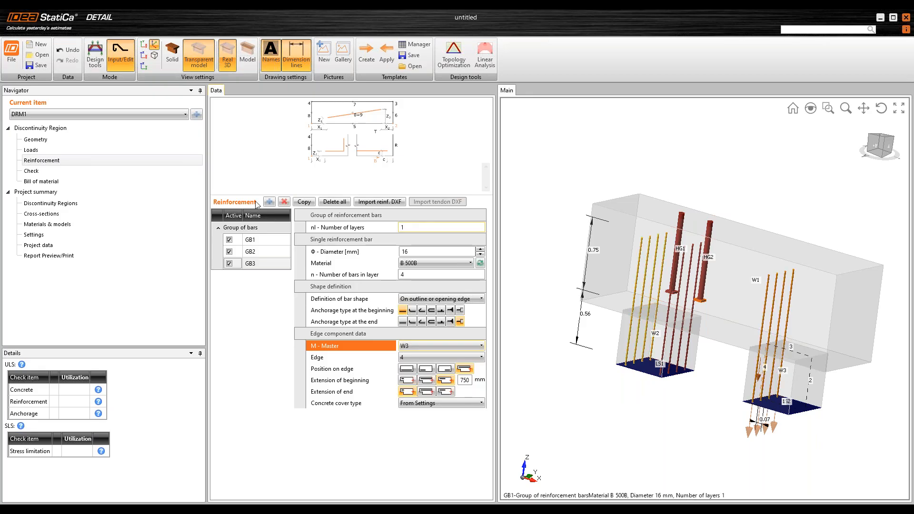
- Copy bar group GB2, assign the copy to edge 2 of wall W3 and inspect the vertical bars in both lower walls
left_click(226, 254)
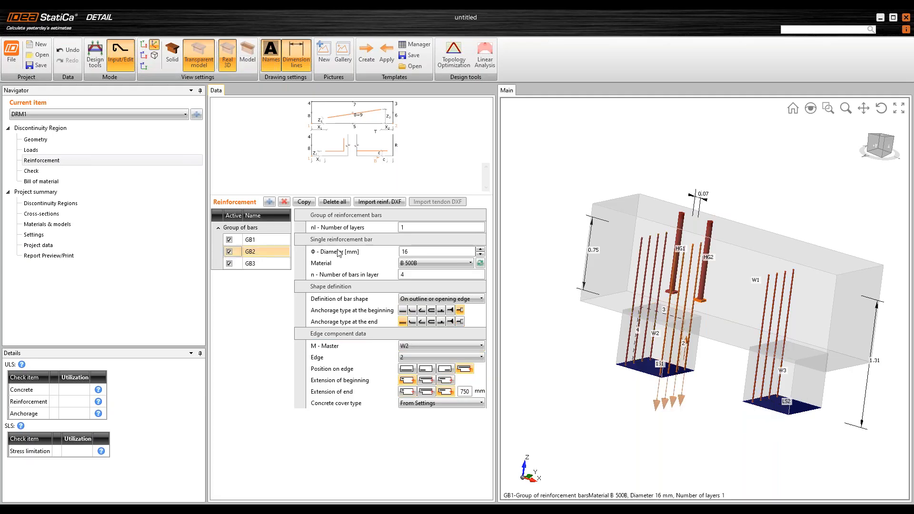
left_click(412, 346)
left_click(412, 376)
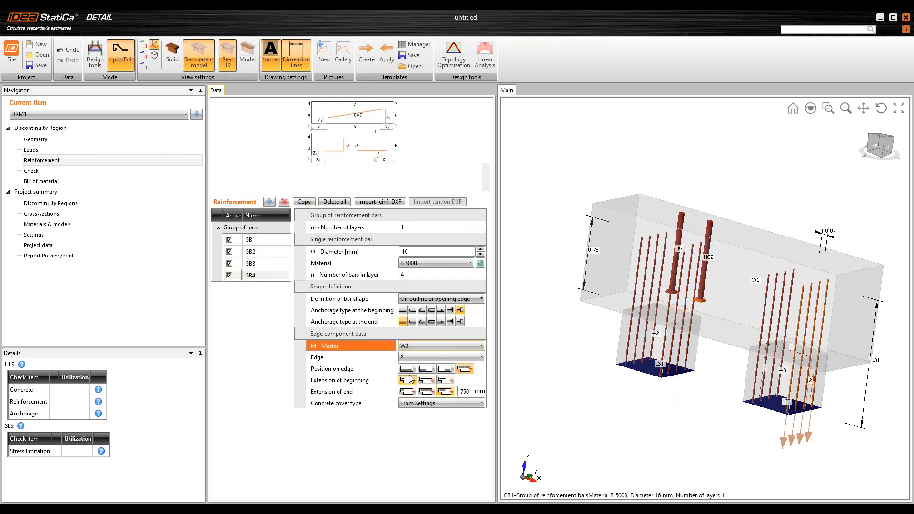
middle_click_drag(689, 362, 710, 340, "ctrl")
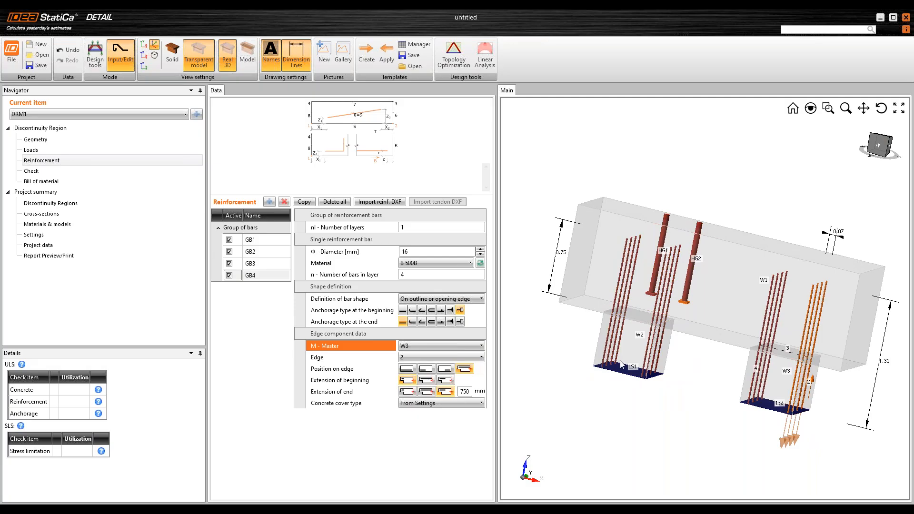
mouse_move(660, 241)
middle_mouse_down("ctrl")
mouse_move(684, 232)
mouse_move(665, 270)
mouse_move(654, 272)
mouse_move(735, 254)
mouse_move(678, 239)
middle_mouse_up("ctrl")
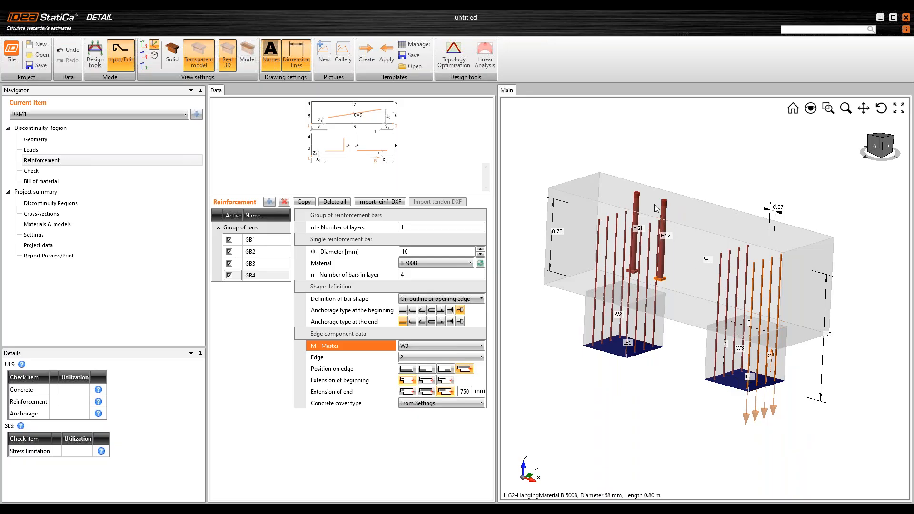
right_click_drag(670, 239, 504, 312)
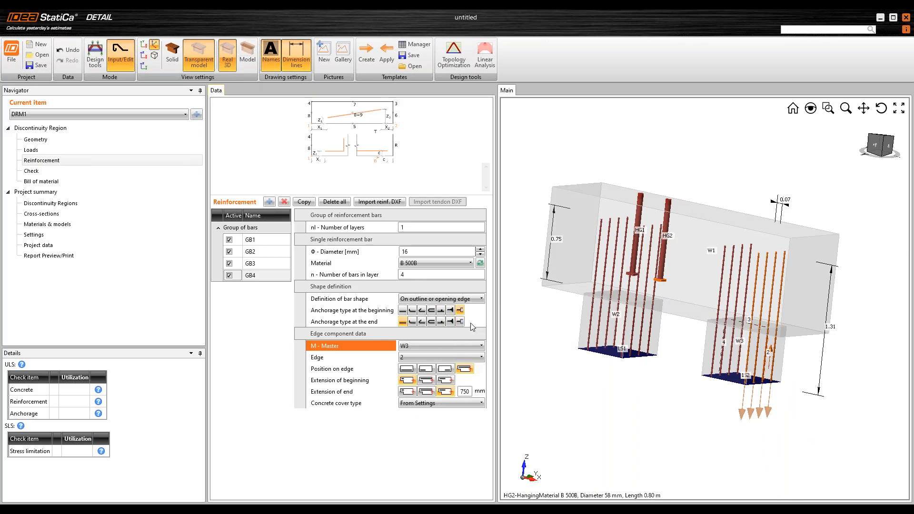
- Add a new group of bars on edge 1 of wall W2, positioned along the whole edge
left_click(270, 203)
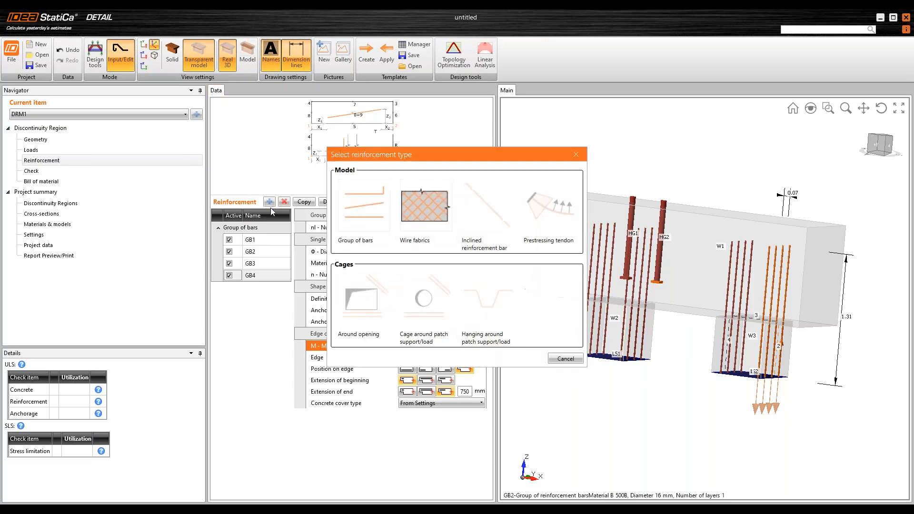
left_click(353, 229)
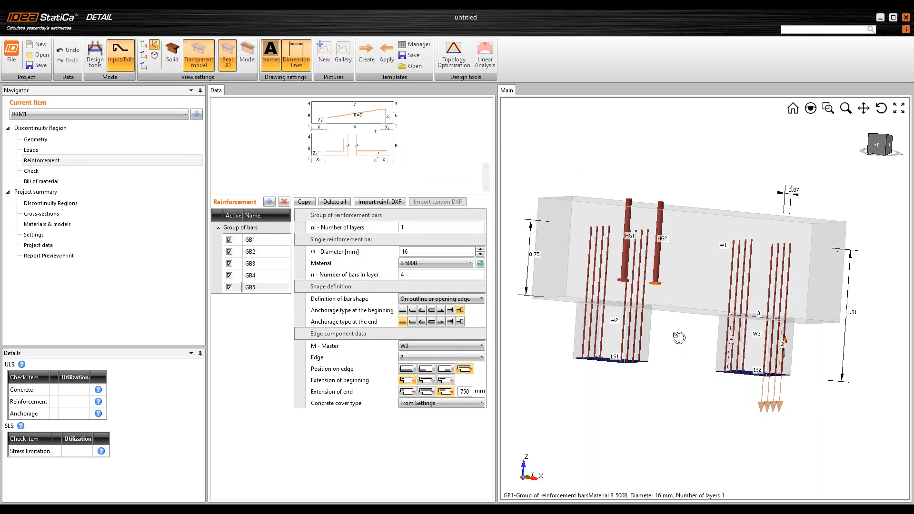
left_click(409, 358)
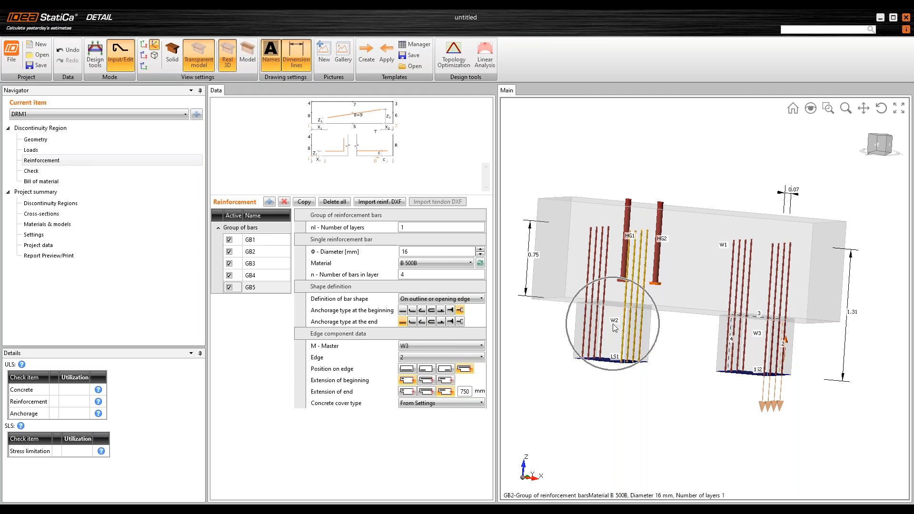
left_click(409, 346)
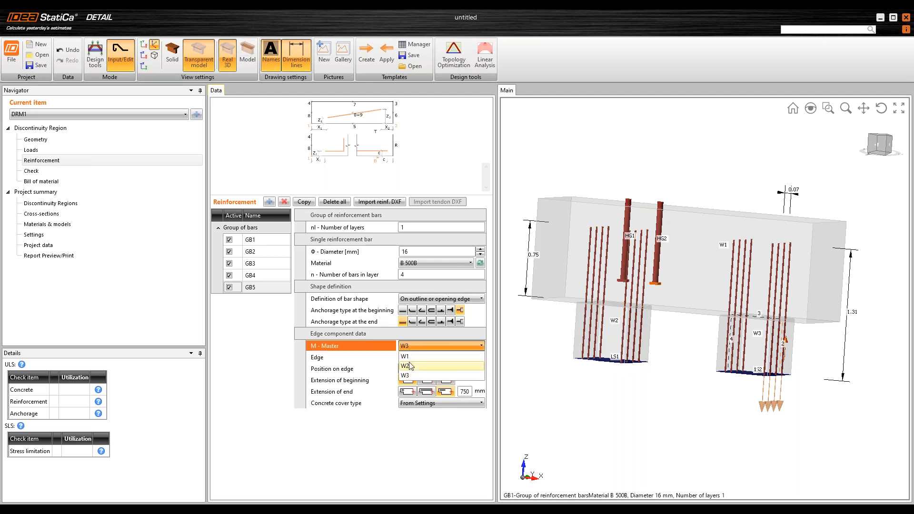
left_click(408, 355)
left_click(407, 357)
left_click(412, 363)
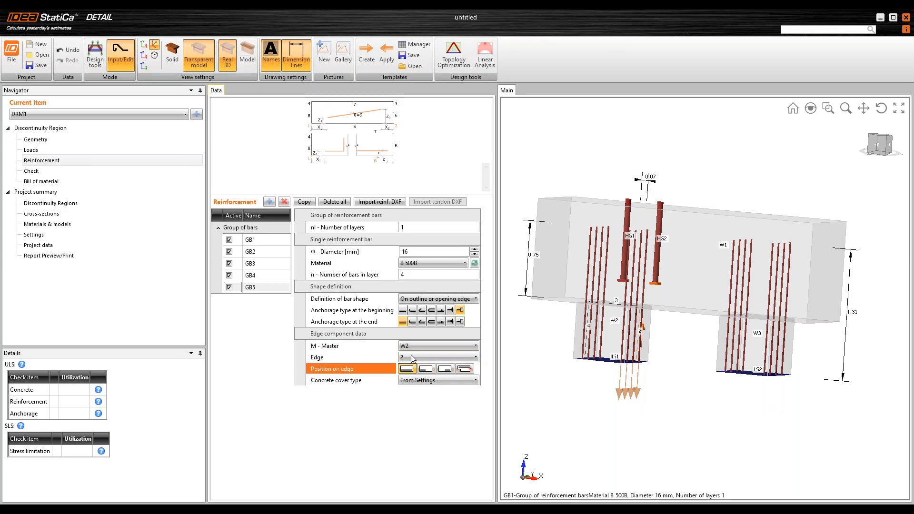
left_click(412, 358)
left_click(412, 364)
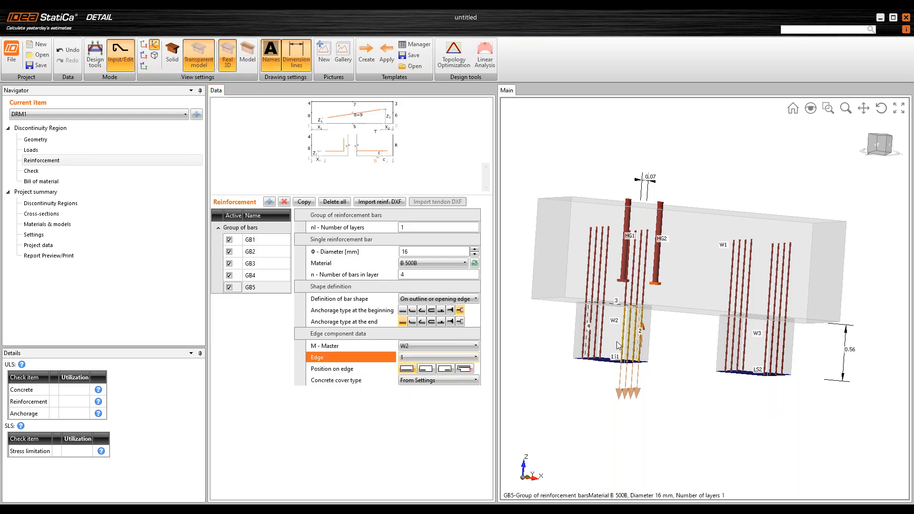
- Set GB5's bar diameter to 8 mm and its number of bars in a layer to 2
scroll(619, 347, "up", 6)
left_click_drag(648, 368, 562, 342)
left_click(407, 251)
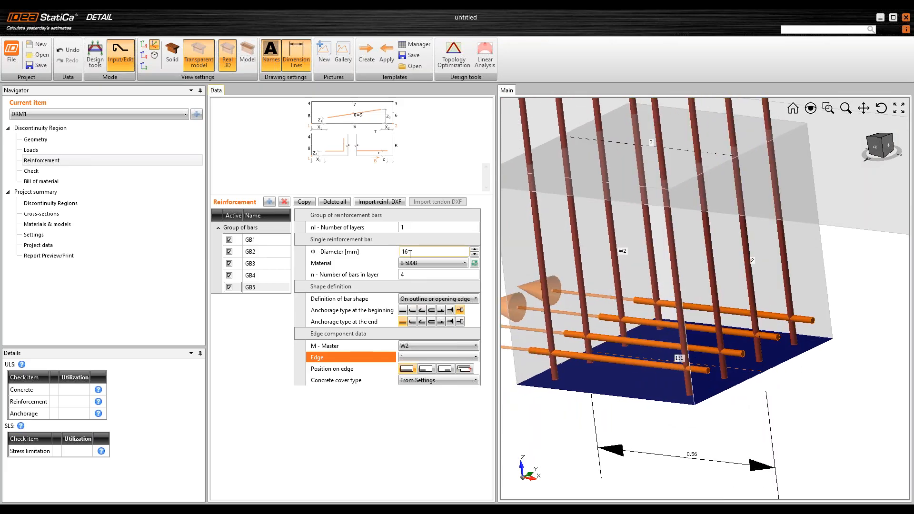
left_click(355, 254)
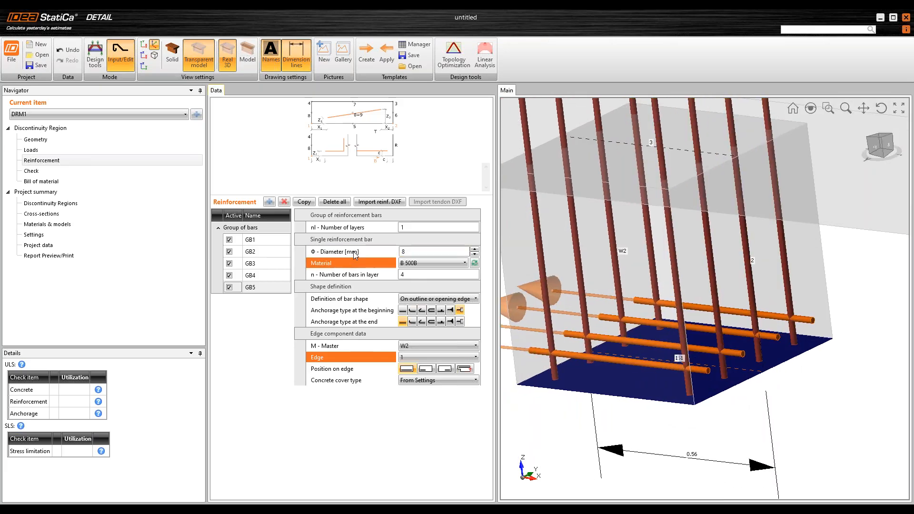
key("Return")
left_click(378, 275)
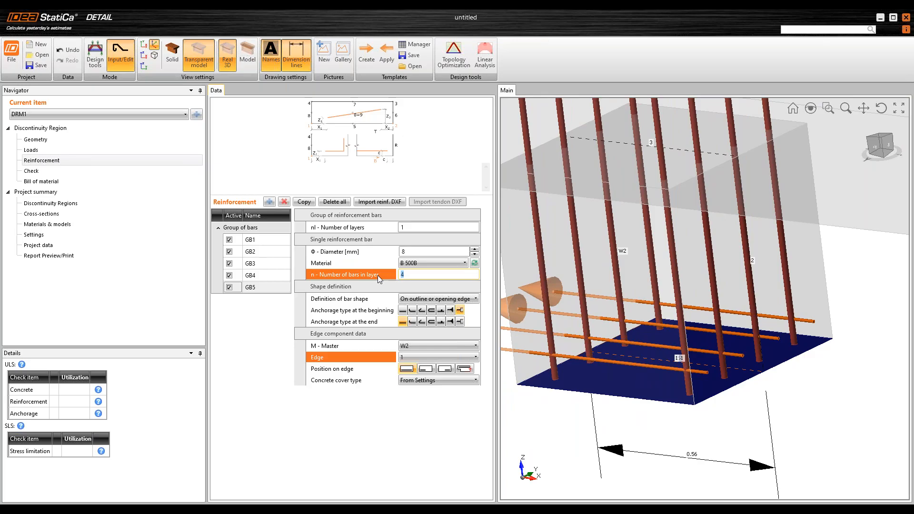
type("2")
key("Return")
- Set GB5's number of layers to 7
scroll(614, 378, "down", 5)
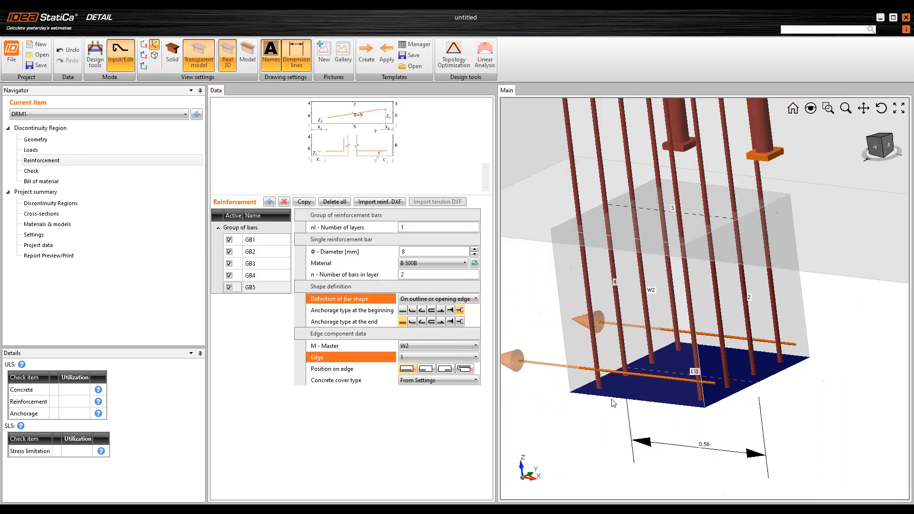
middle_click_drag(627, 197, 631, 216)
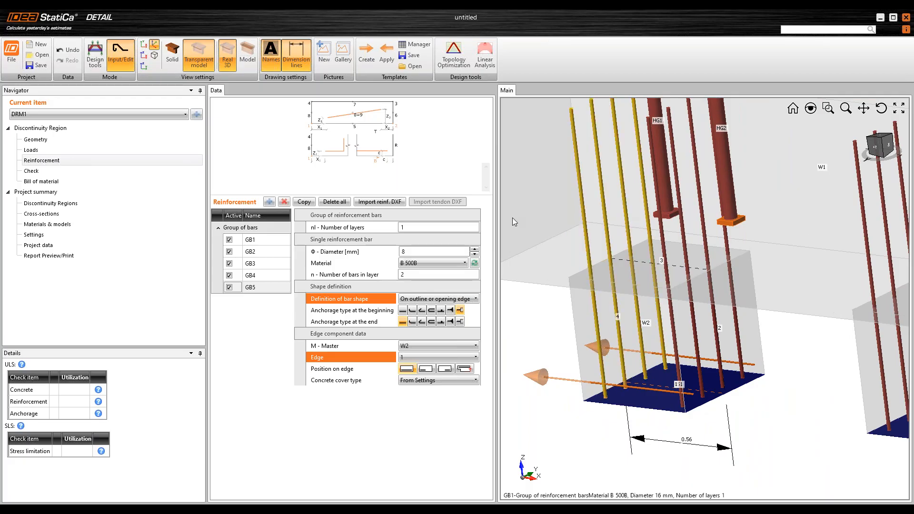
left_click_drag(390, 228, 364, 229)
type("7")
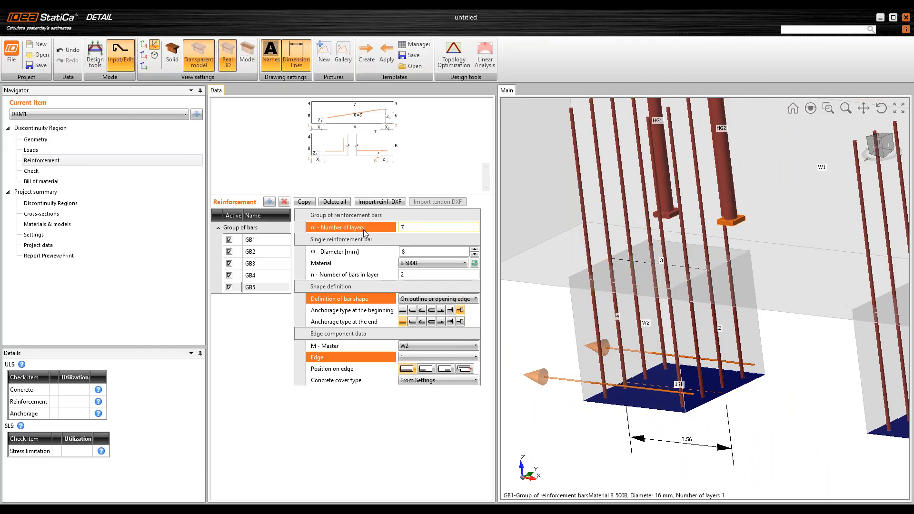
key("Return")
left_click(355, 242)
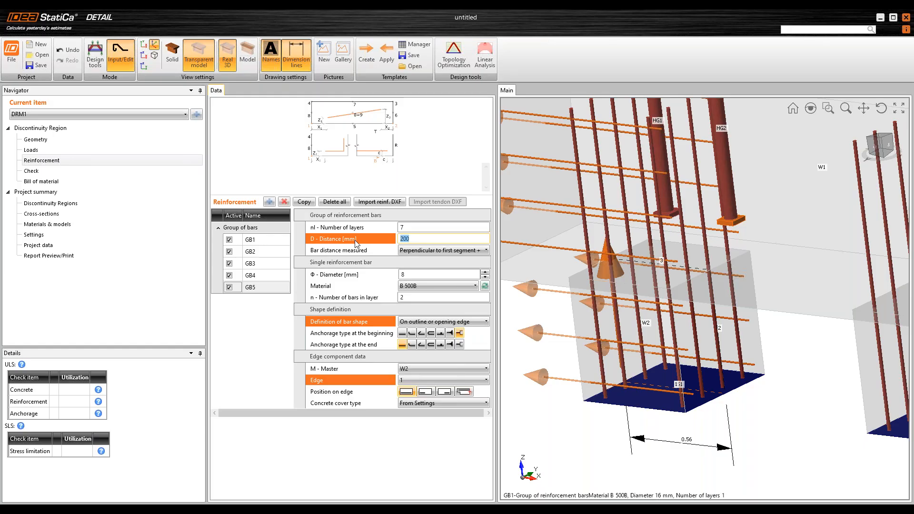
- Set both the beginning and end of GB5's bars to the second-to-last anchorage type and inspect them in wall W2
middle_click_drag(592, 240, 607, 235)
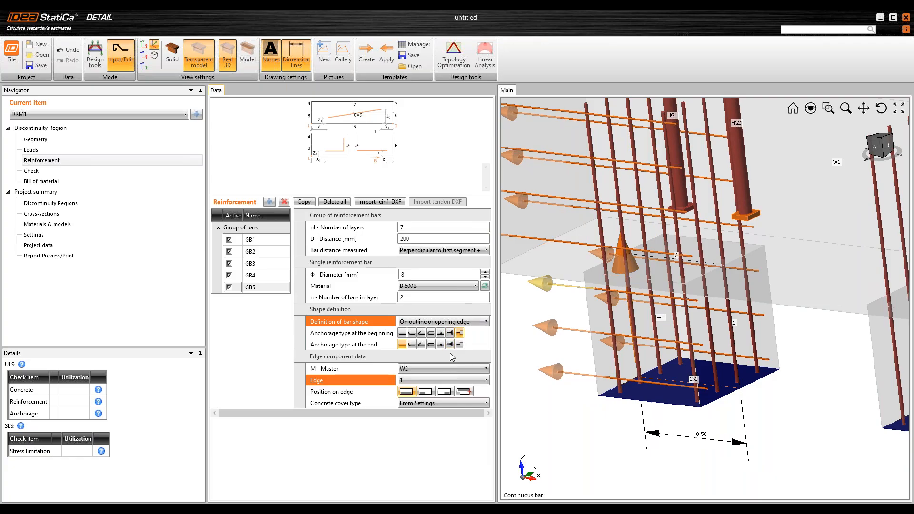
left_click(449, 332)
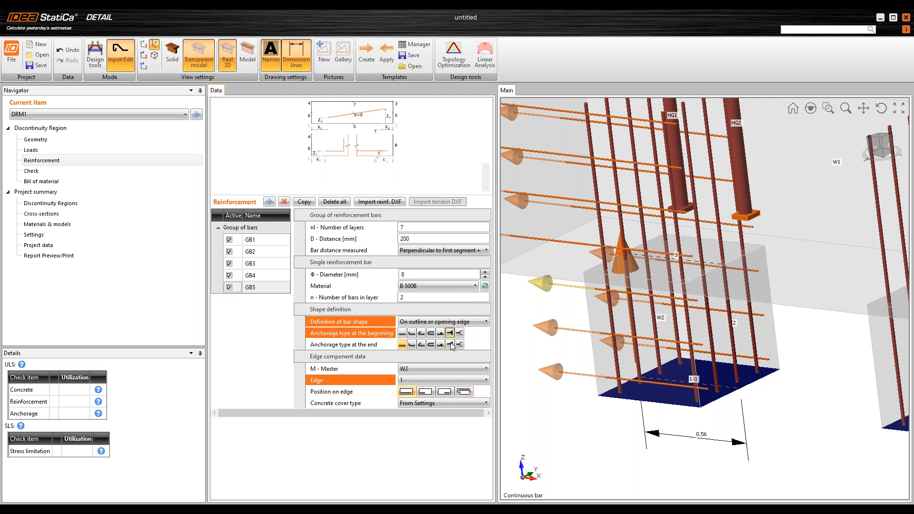
left_click(450, 344)
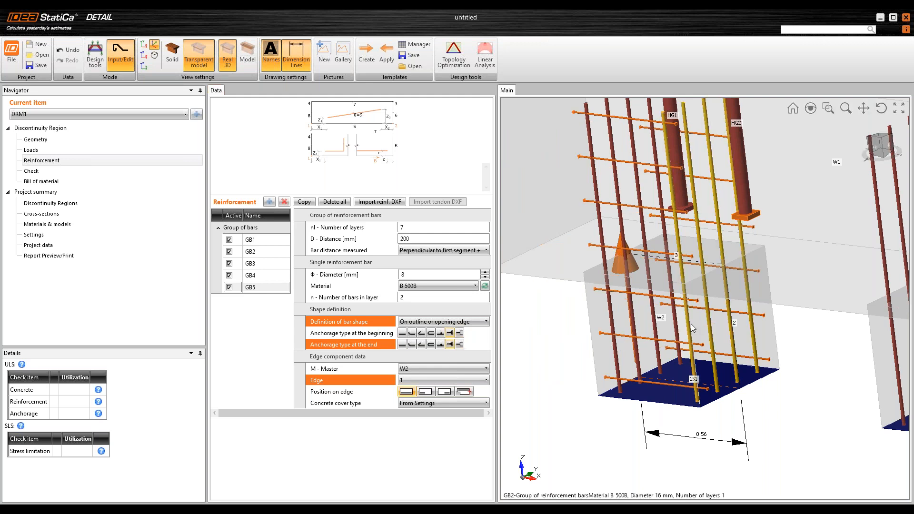
mouse_move(749, 295)
right_mouse_down()
mouse_move(690, 294)
mouse_move(734, 295)
right_mouse_up()
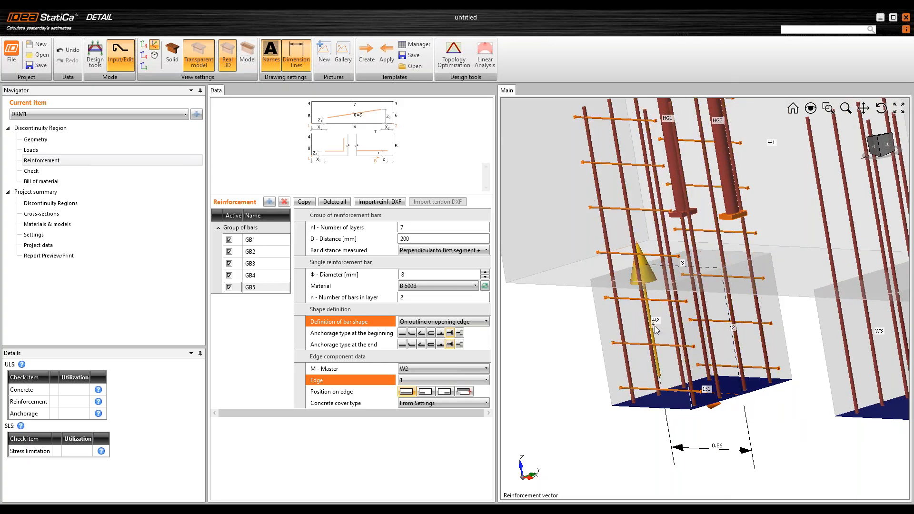
scroll(654, 325, "down", 3)
middle_click_drag(654, 279, 631, 335)
right_click_drag(630, 335, 667, 326)
scroll(667, 325, "down", 2)
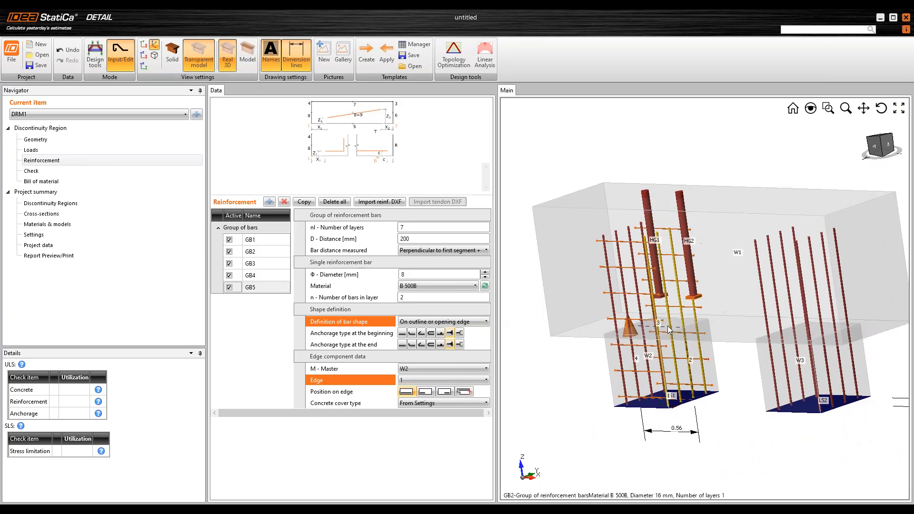
scroll(667, 326, "up", 1)
- Copy bar group GB5 and assign the copy to wall W3, keeping edge 1
left_click(305, 202)
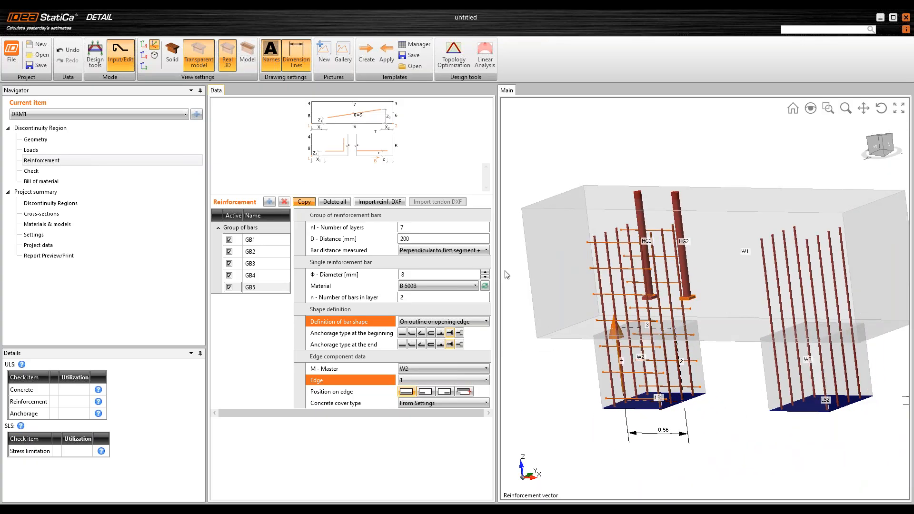
left_click(410, 370)
left_click(410, 402)
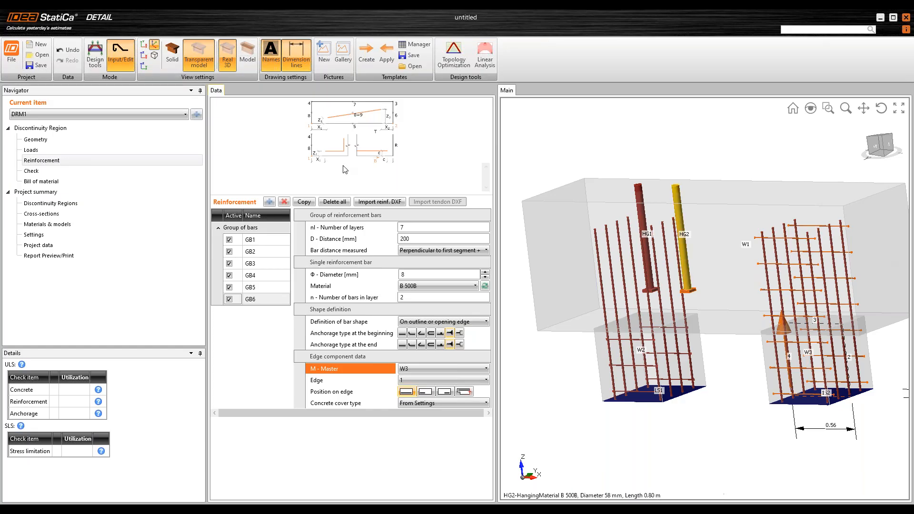
- Add another group of bars with 1 layer, a 14 mm diameter and 5 bars in the layer
left_click(270, 201)
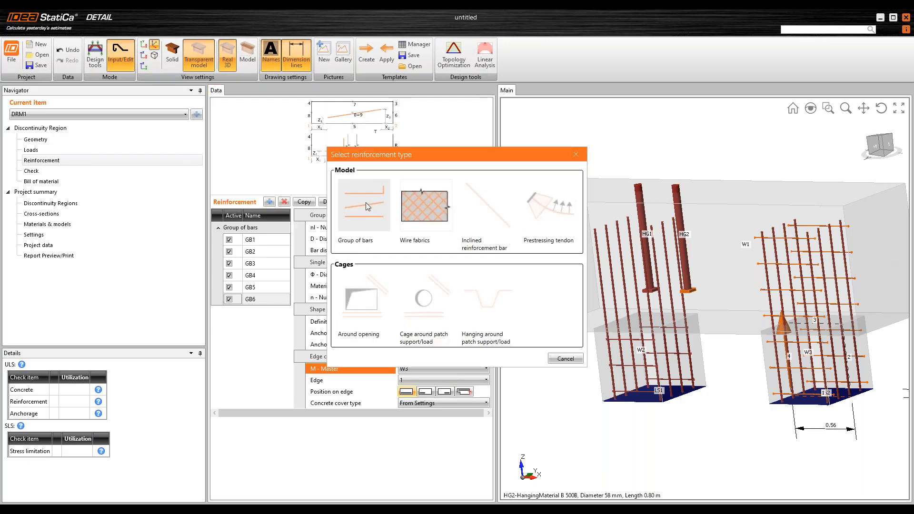
left_click(366, 205)
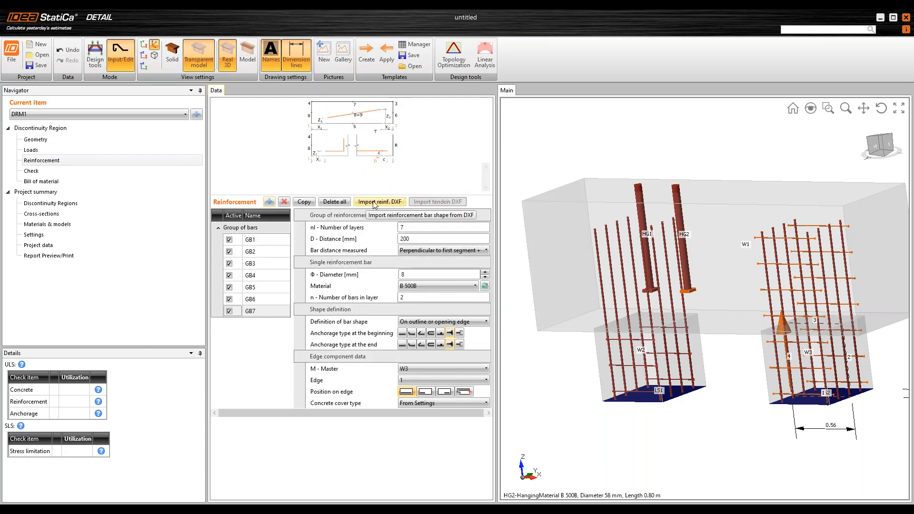
left_click(359, 229)
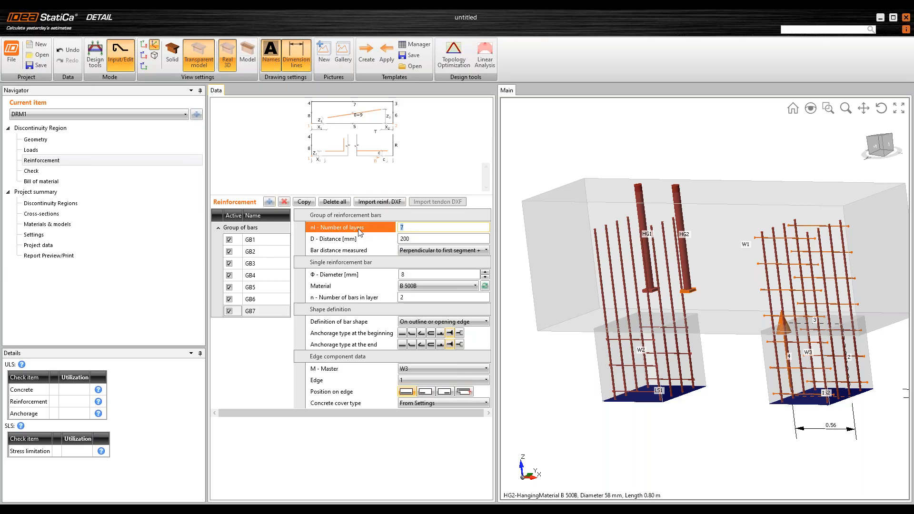
type("1")
key("Return")
left_click(349, 253)
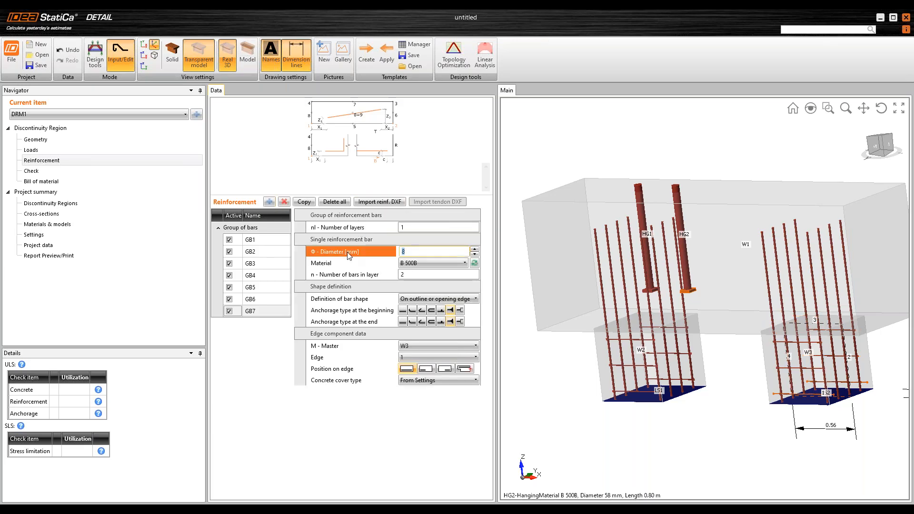
key("Return")
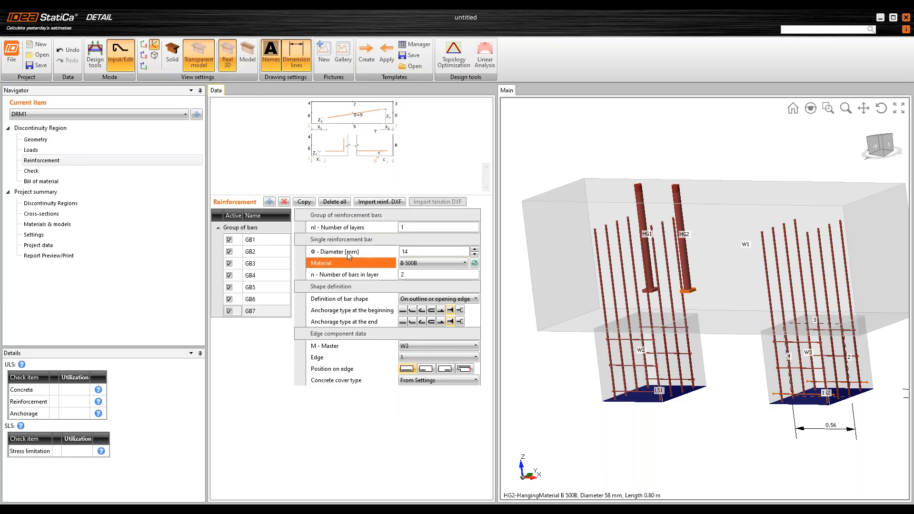
left_click(364, 278)
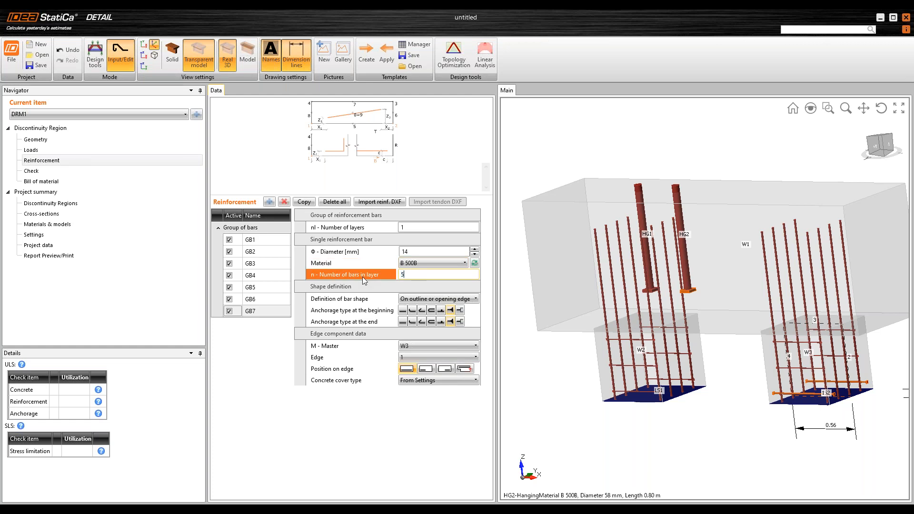
type("5")
key("Return")
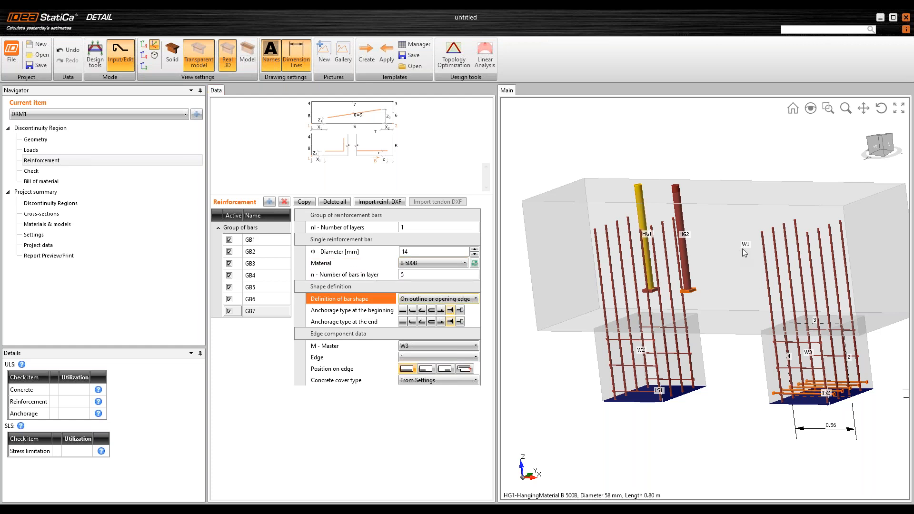
- Assign GB7 to wall W1 on edge 1 and give its bars the second, bent anchorage type at both ends
left_click(416, 346)
left_click(417, 345)
left_click(416, 355)
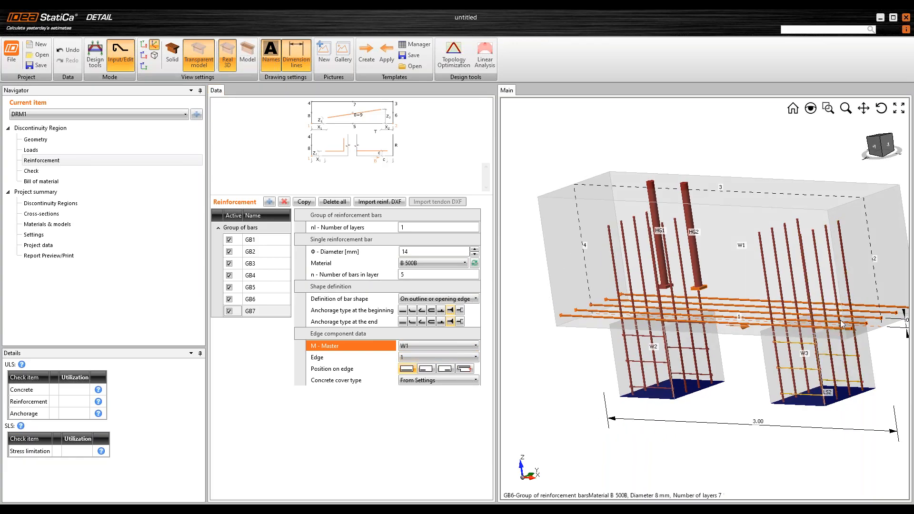
left_click(413, 310)
left_click(412, 322)
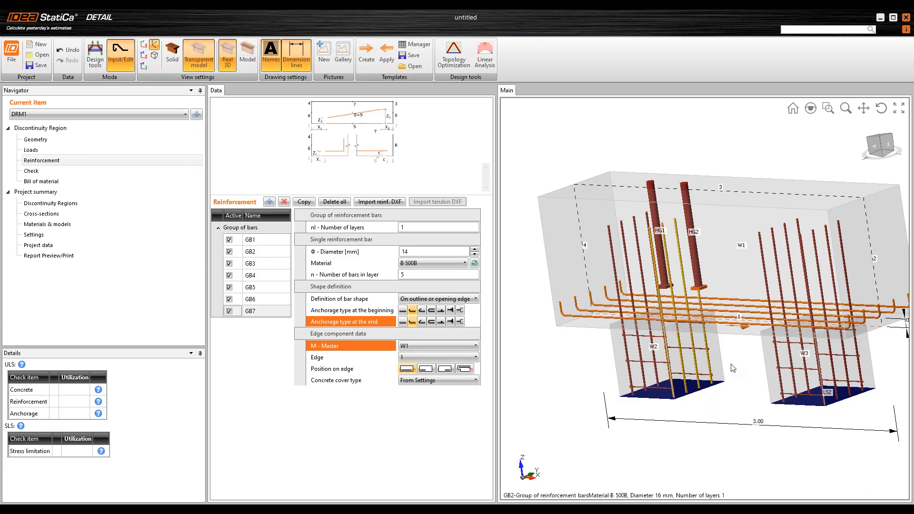
scroll(745, 371, "up", 1)
mouse_move(744, 371)
middle_mouse_down()
mouse_move(725, 377)
mouse_move(735, 379)
middle_mouse_up()
scroll(725, 377, "down", 3)
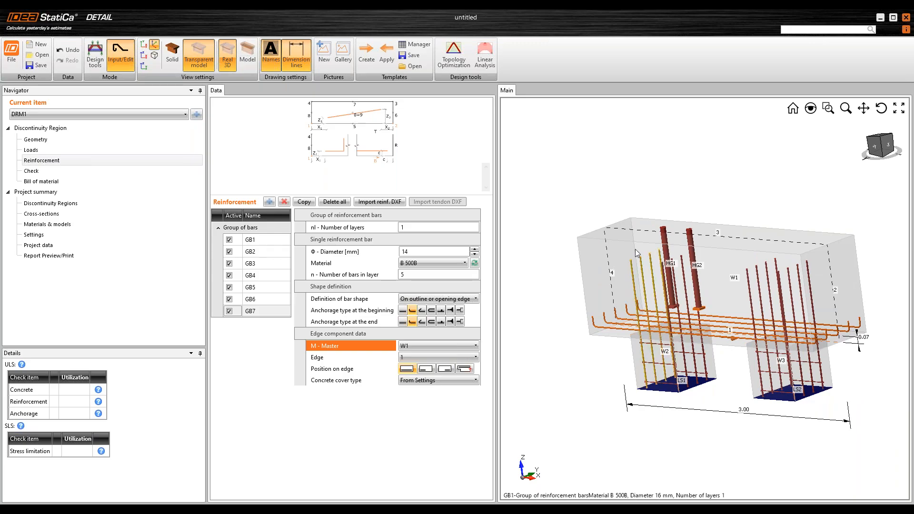
- Copy bar group GB7 to edge 3 of wall W1, with straight anchorage at the beginning and end
left_click(303, 202)
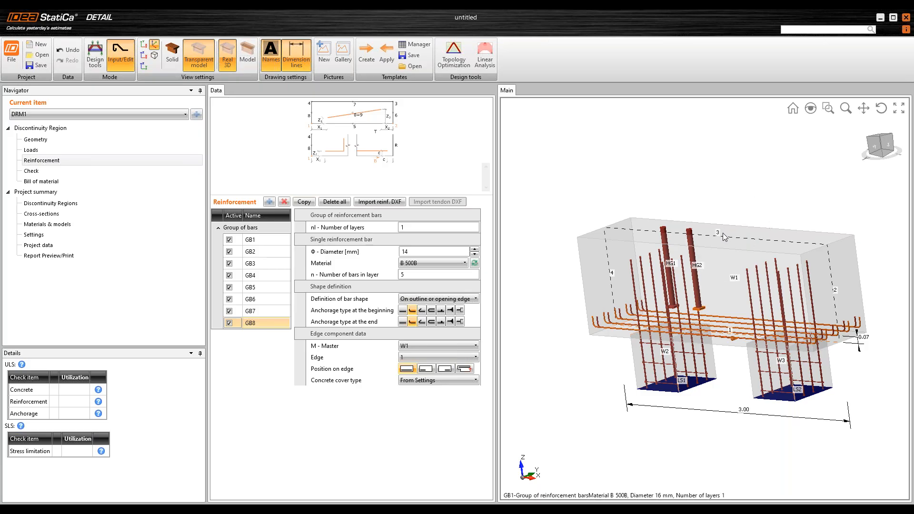
left_click(447, 357)
left_click(445, 357)
left_click(436, 377)
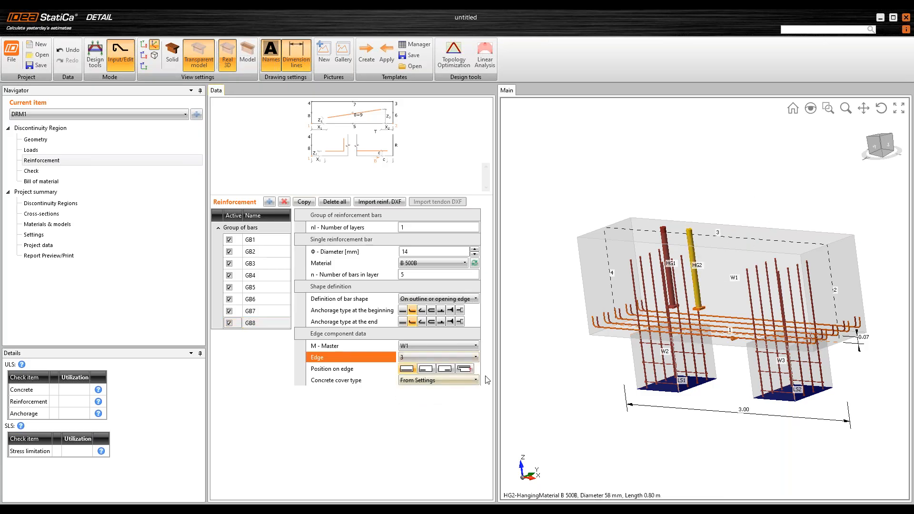
left_click(403, 321)
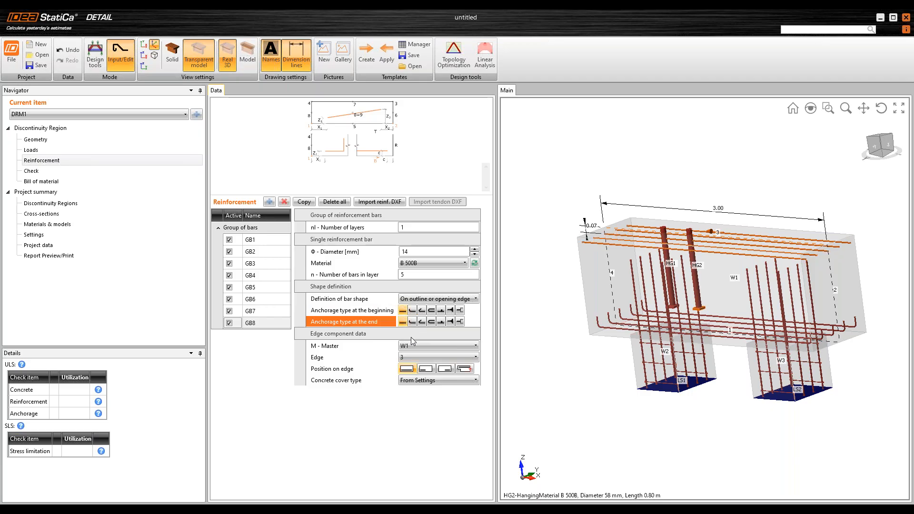
- Set GB8's number of layers to 5 and inspect the horizontal bars throughout wall W1
left_click(353, 229)
type("5")
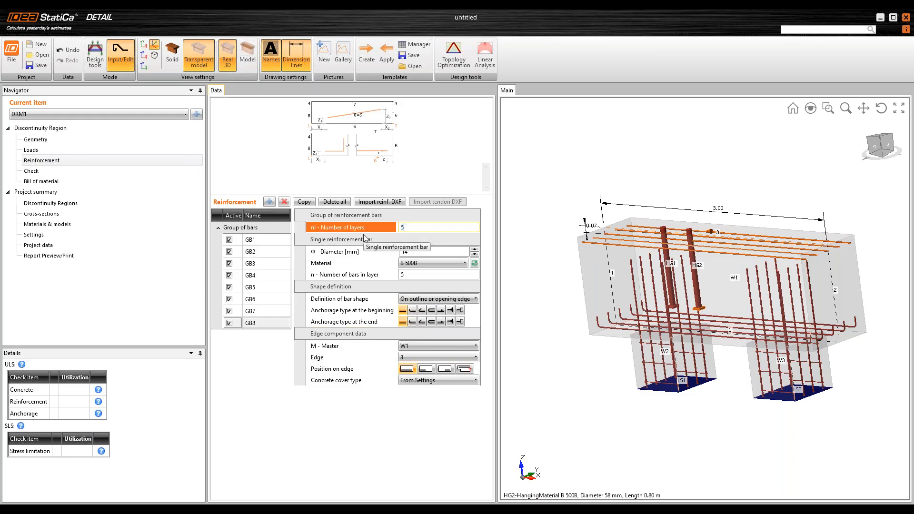
key("Tab")
middle_click_drag(690, 324, 624, 314)
scroll(661, 316, "up", 5)
scroll(595, 291, "down", 6)
scroll(621, 285, "up", 1)
scroll(623, 327, "down", 1)
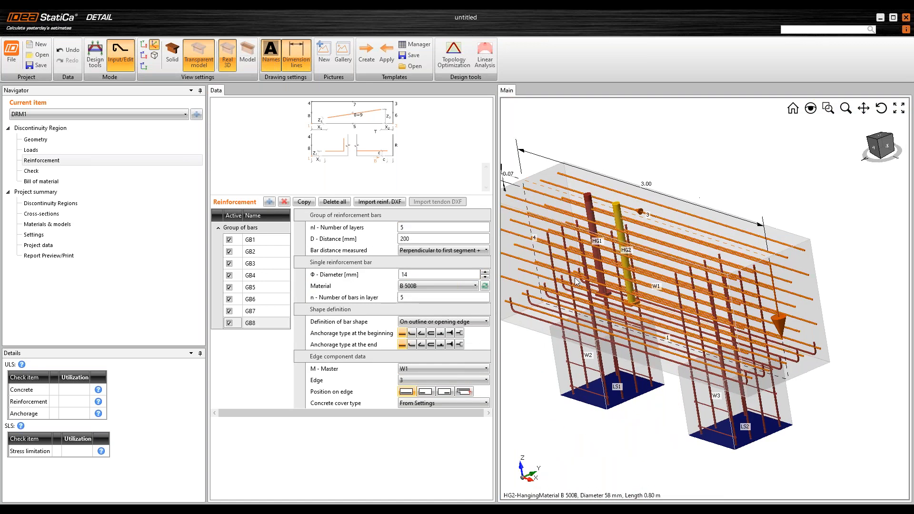
- Copy bar group GB8 and set the copy to 12 layers at a distance of 250 mm
left_click(307, 202)
middle_click_drag(638, 331, 683, 281)
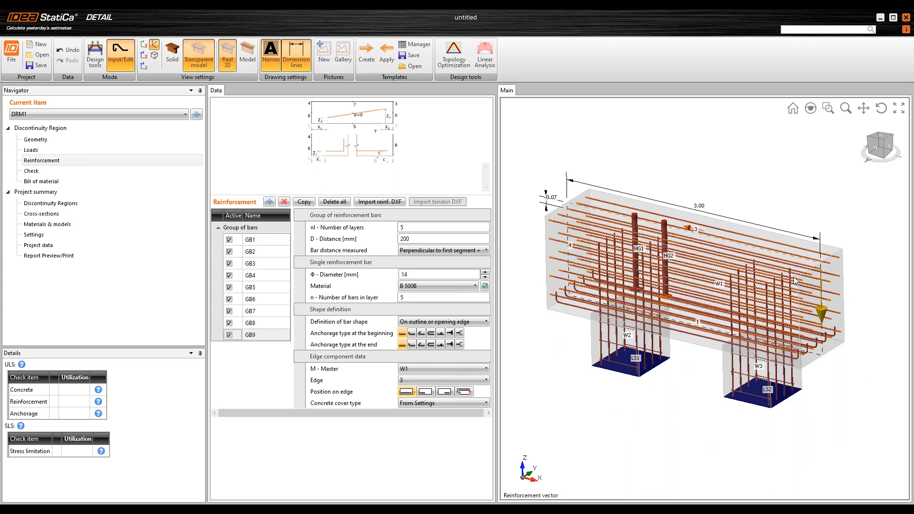
left_click(332, 228)
type("12")
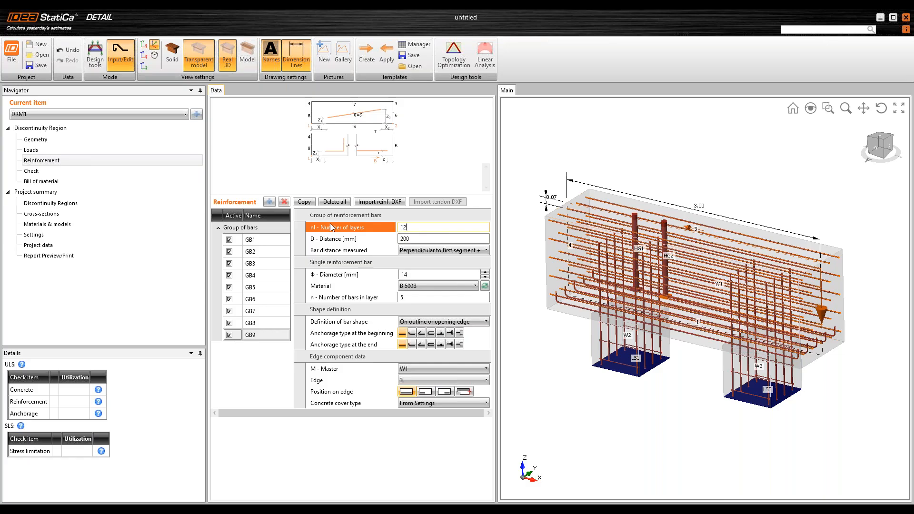
key("Tab")
type("250")
key("Tab")
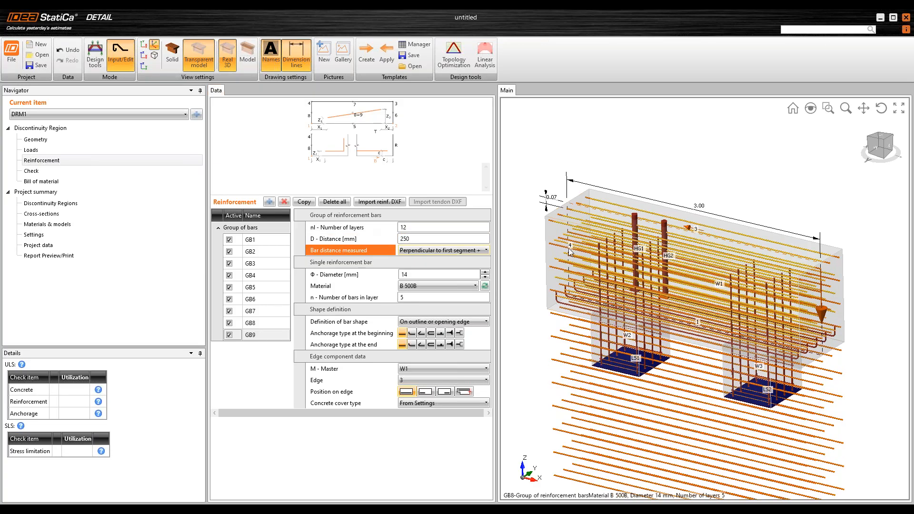
- Move bar group GB9 to edge 4 of wall W1 and give it Perfect bond anchorage at the beginning and end
left_click(431, 380)
left_click(421, 422)
left_click(450, 333)
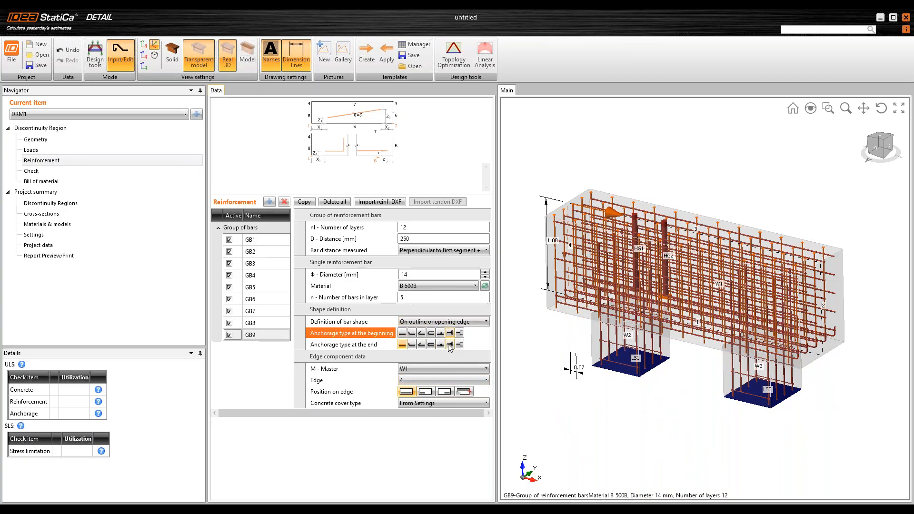
left_click(450, 344)
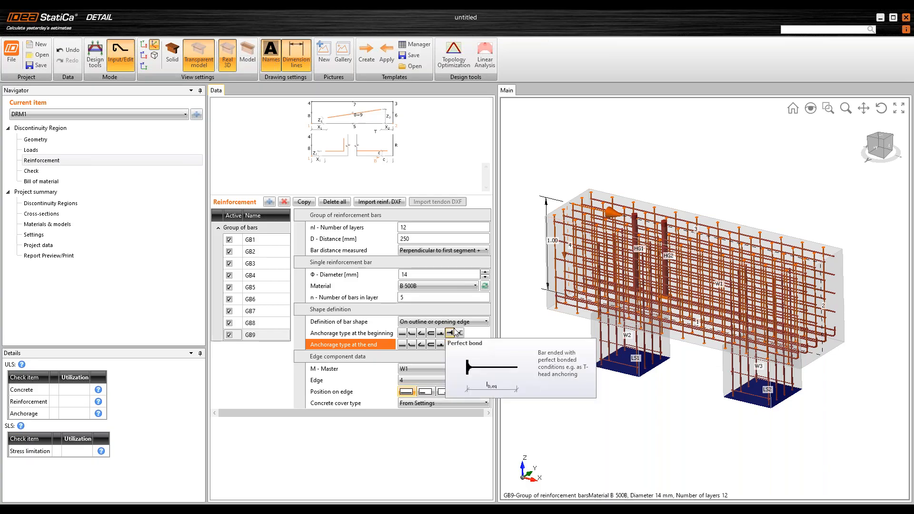
- Try a 6 mm bar diameter for group GB9
double_click(405, 275)
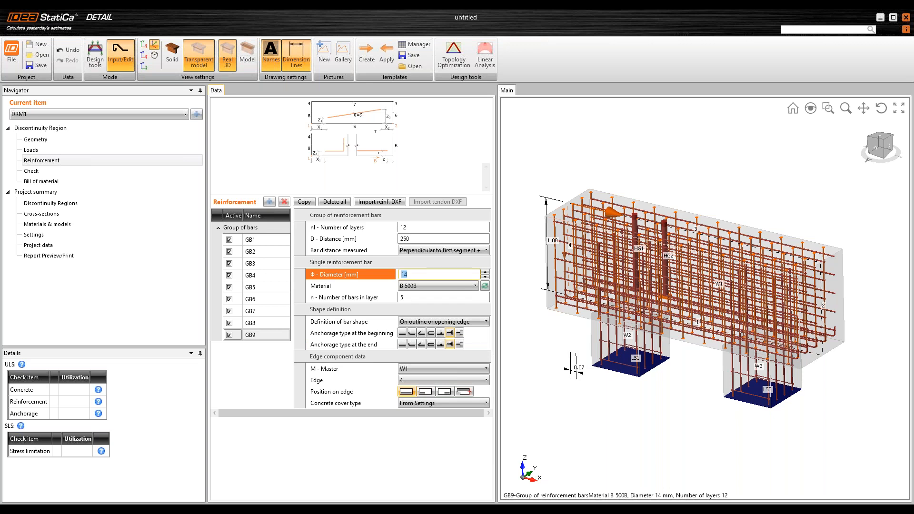
type("6")
key("Tab")
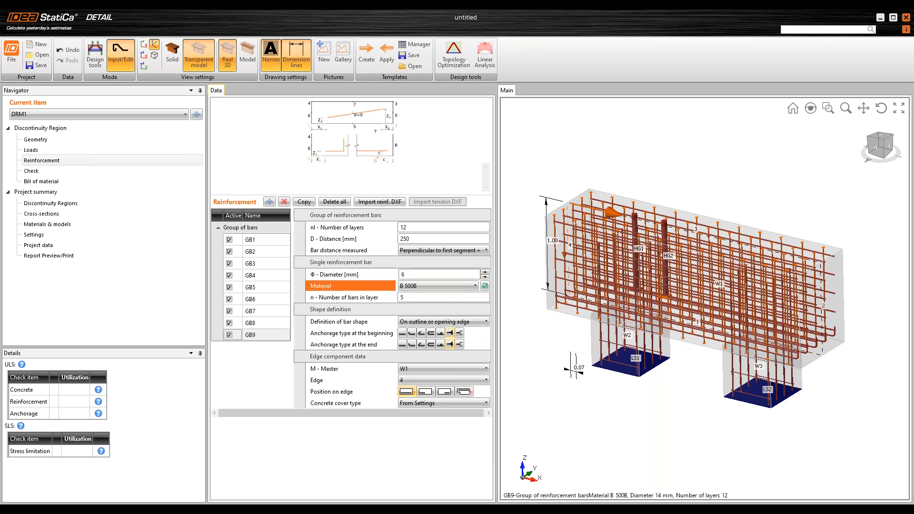
- Set GB9's bar diameter to 8 mm and its number of bars in layer to 6, and inspect the vertical bars
left_click(336, 278)
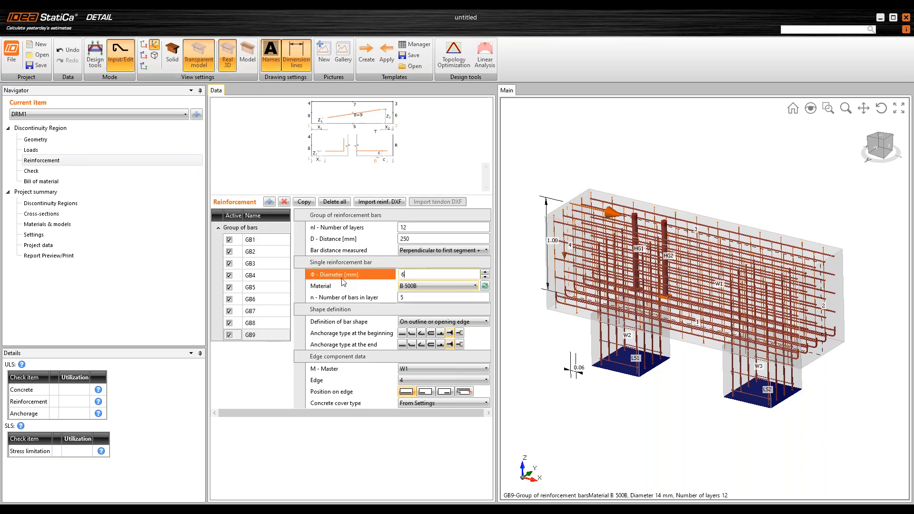
type("8")
key("Tab")
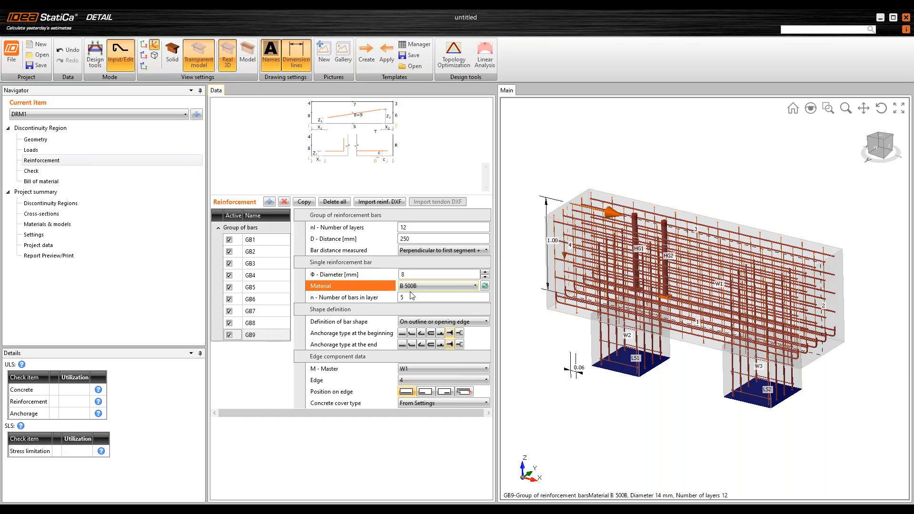
left_click(339, 299)
type("6")
key("Tab")
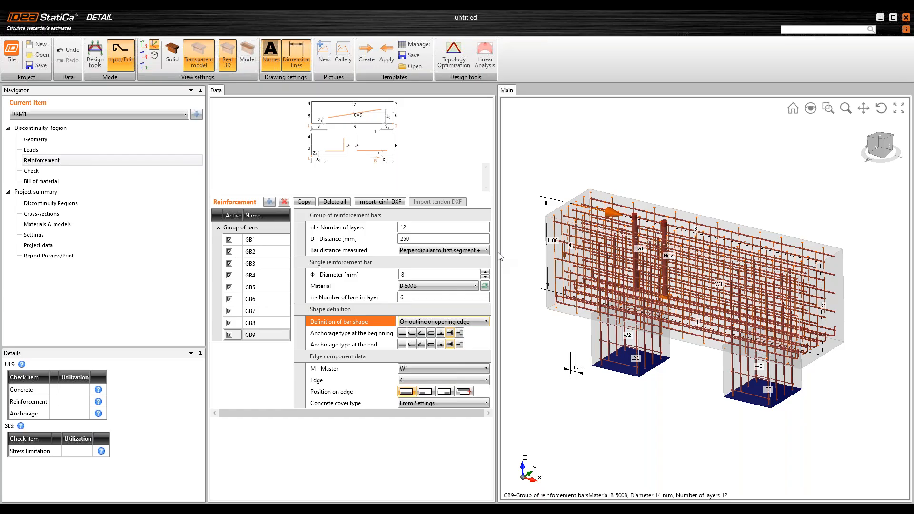
middle_click_drag(600, 256, 574, 227)
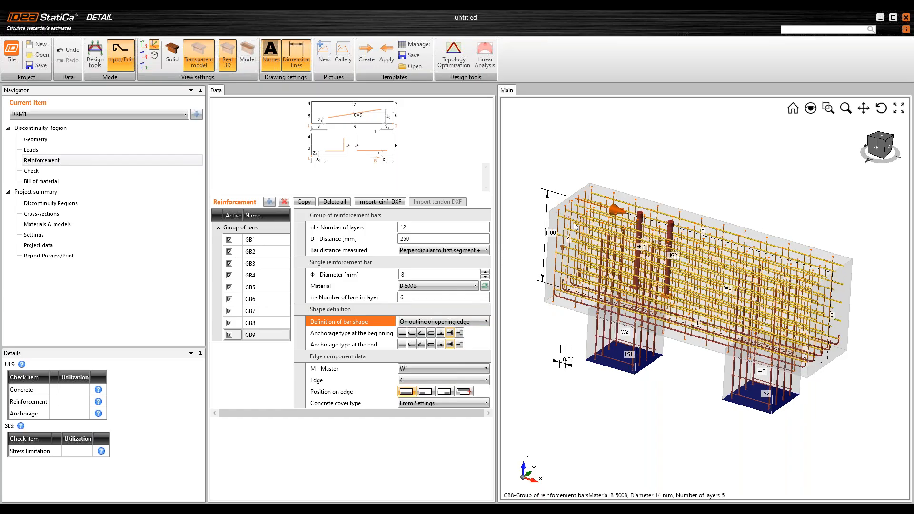
scroll(575, 227, "up", 10)
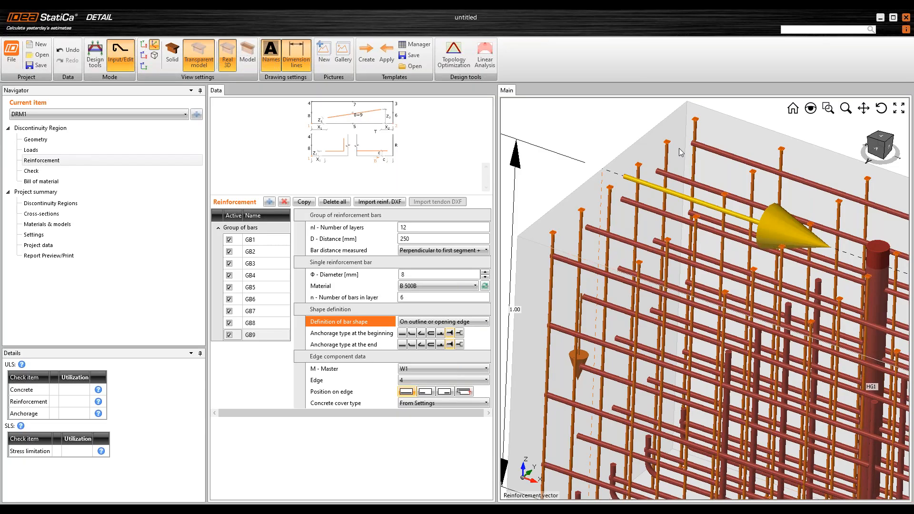
scroll(679, 147, "down", 3)
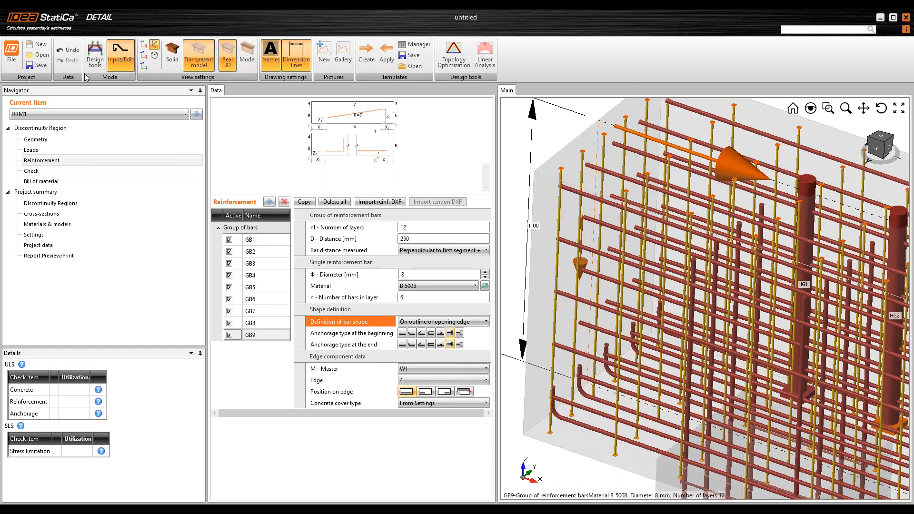
- Save the project on the Desktop under the file name Model
left_click(40, 67)
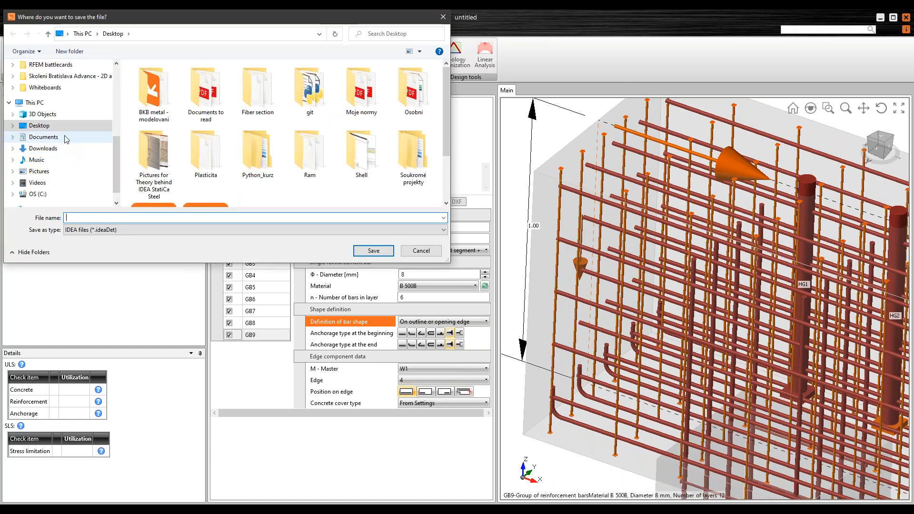
type("Mode")
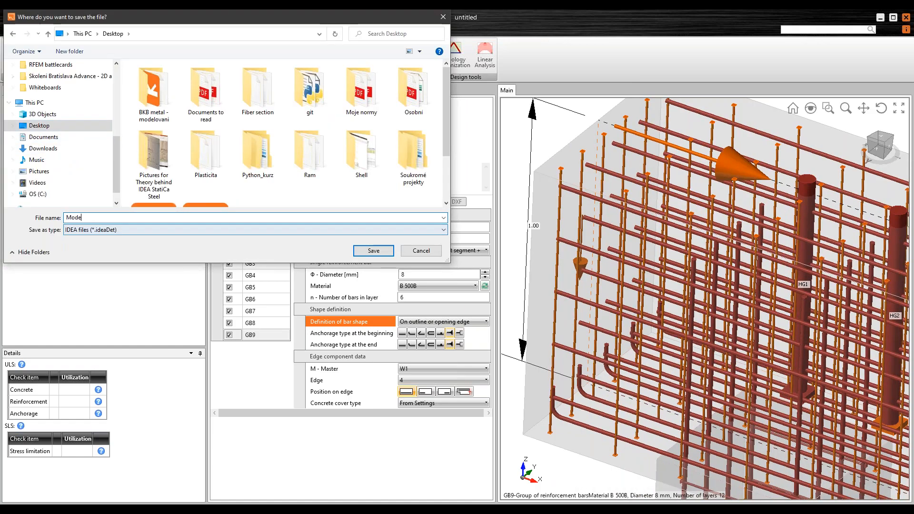
type("l")
key("Return")
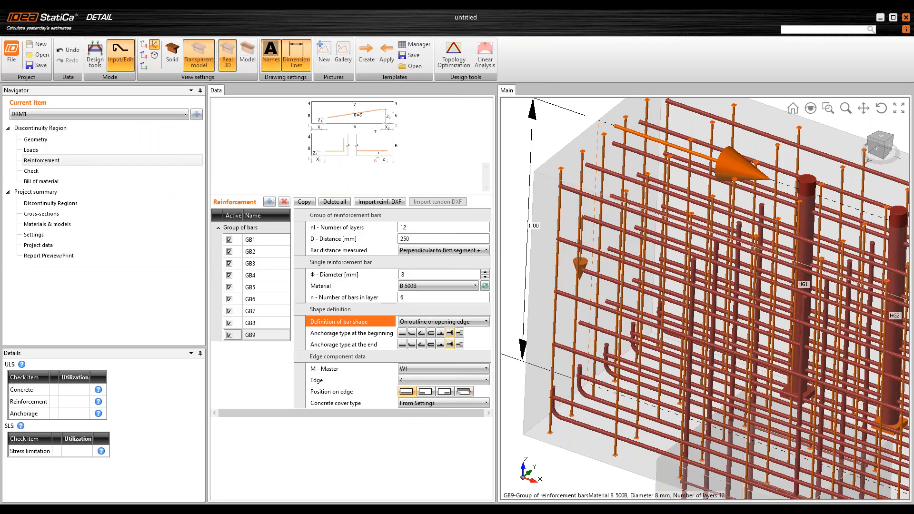
- Look over the bar layout in the Check view and return to the reinforcement near support LS1
left_click(44, 174)
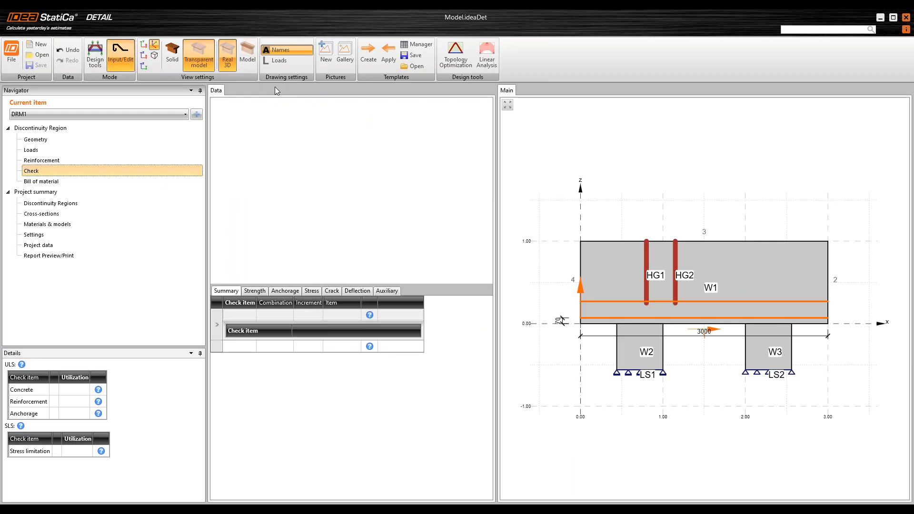
left_click(54, 159)
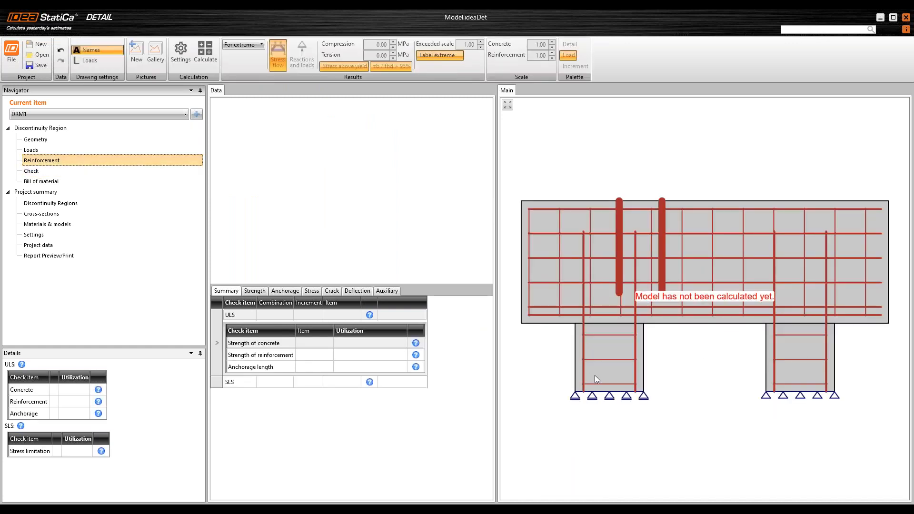
left_click(604, 383)
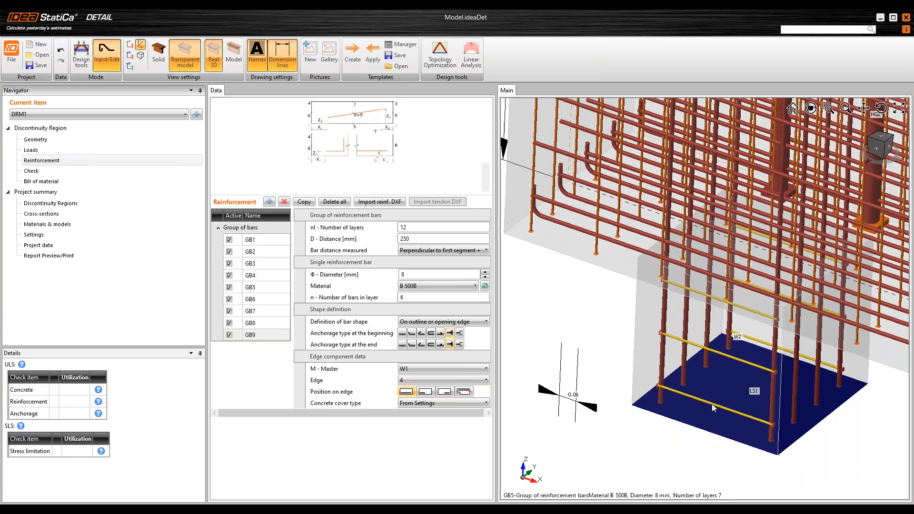
- Change GB5's concrete cover type to User value with a cover of 20 mm
left_click(247, 288)
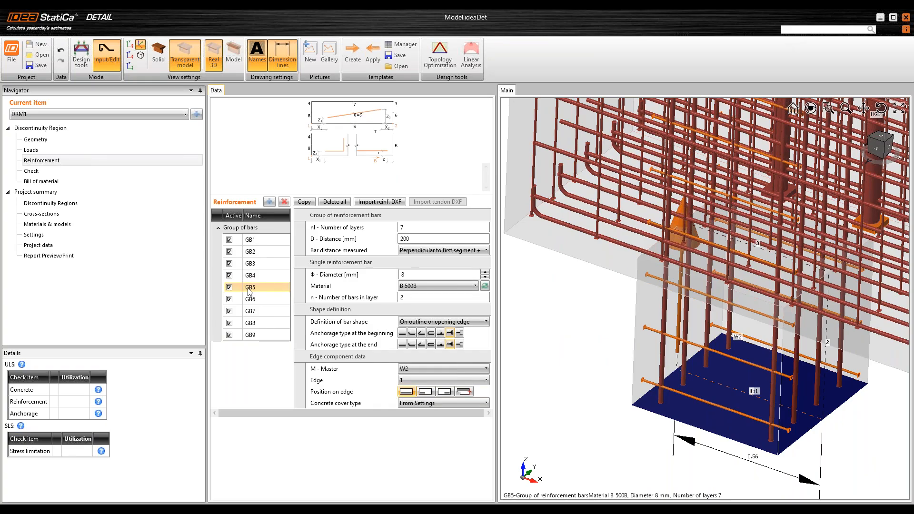
left_click(440, 402)
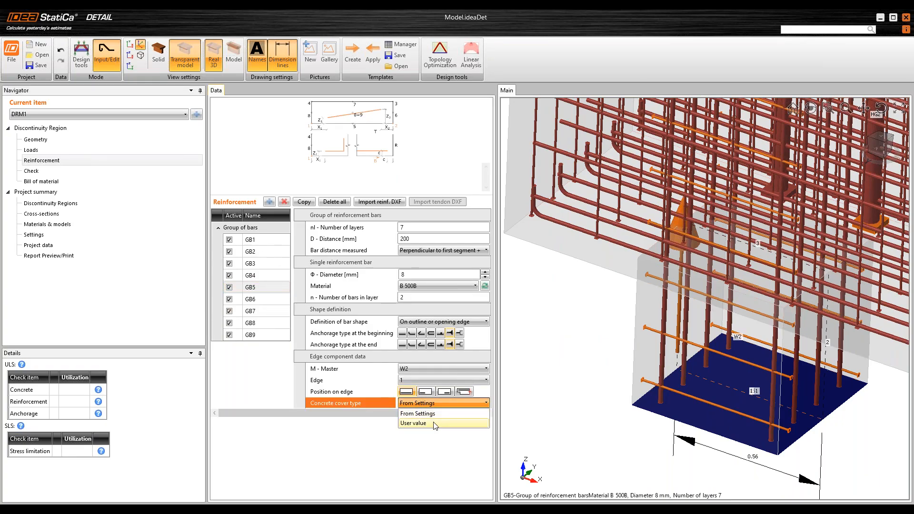
left_click(432, 421)
left_click(377, 415)
type("20")
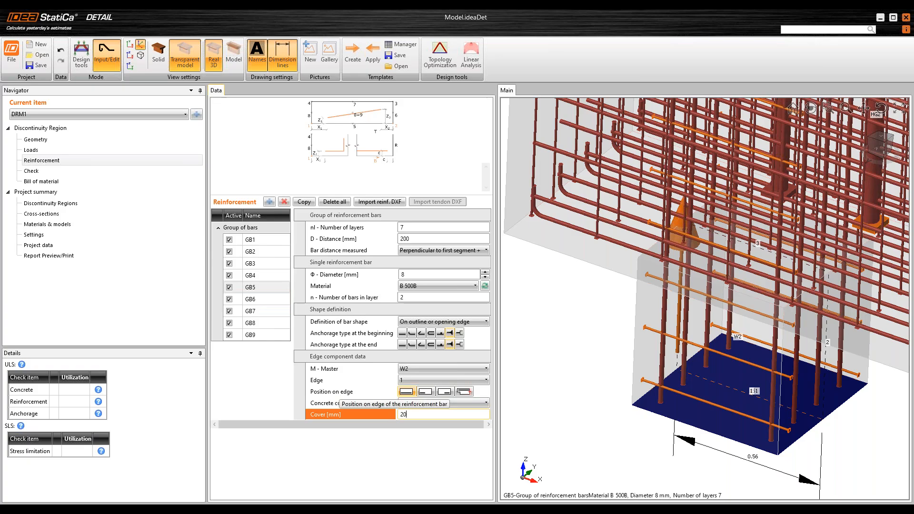
key("Tab")
- Switch GB6 in wall W3 to a user-defined concrete cover matching that of GB5
middle_click_drag(652, 427, 741, 373)
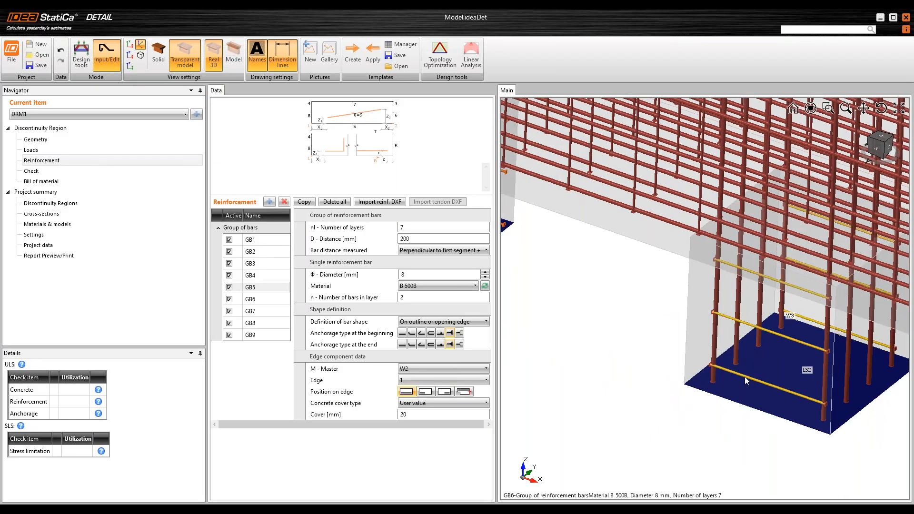
left_click(744, 376)
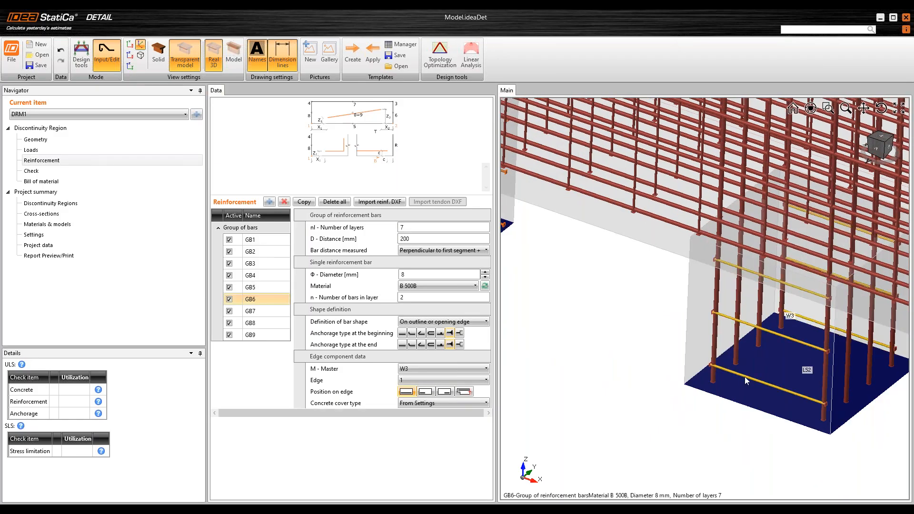
left_click(415, 402)
left_click(415, 422)
left_click(414, 415)
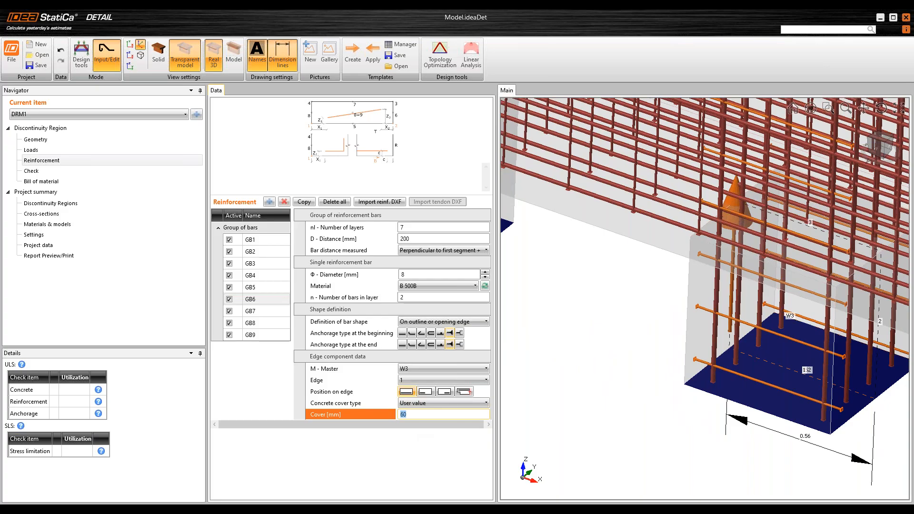
key("Return")
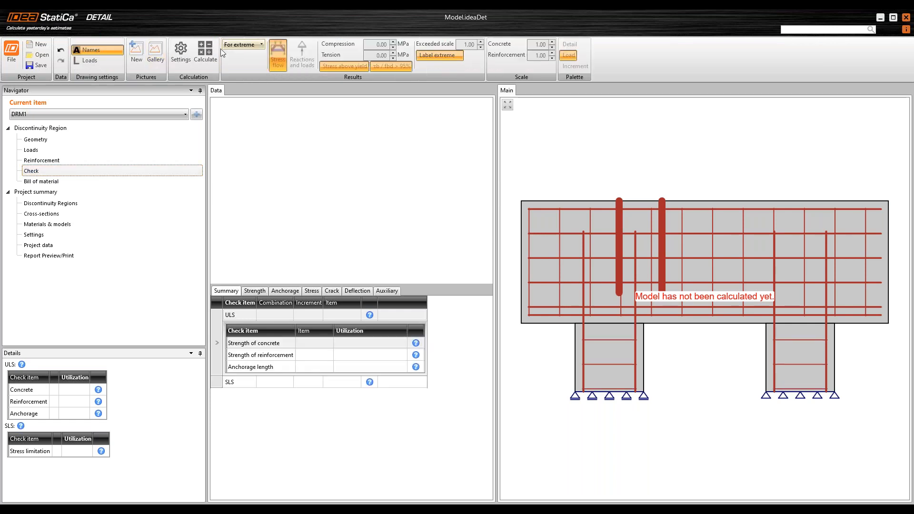
- Calculate the discontinuity region in the Check section and review the ULS and SLS summary
left_click(212, 61)
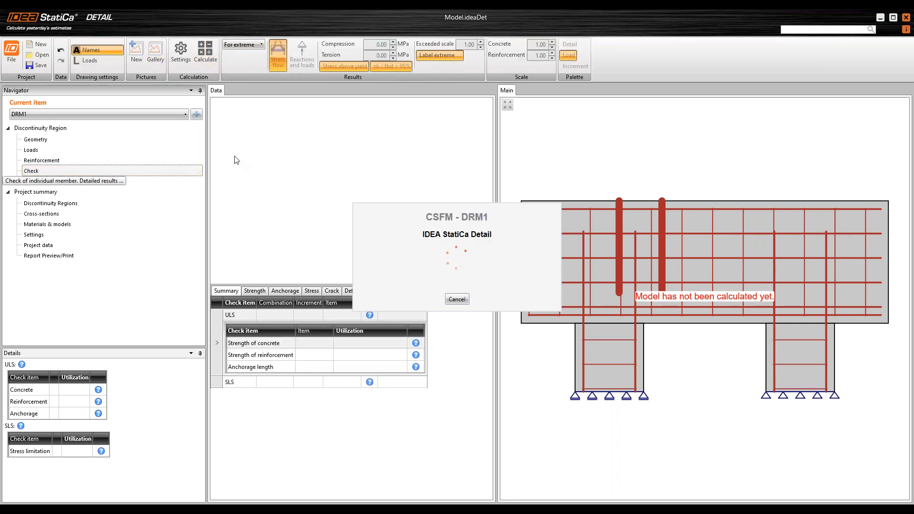
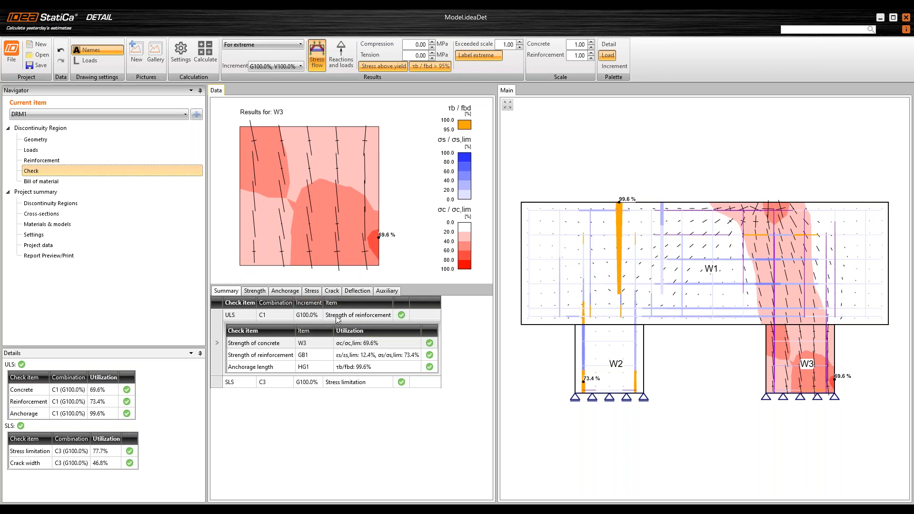
left_click(298, 380)
- Display the reactions and loads, and examine the support reactions under walls W2 and W3 and the equilibrium check
left_click(340, 67)
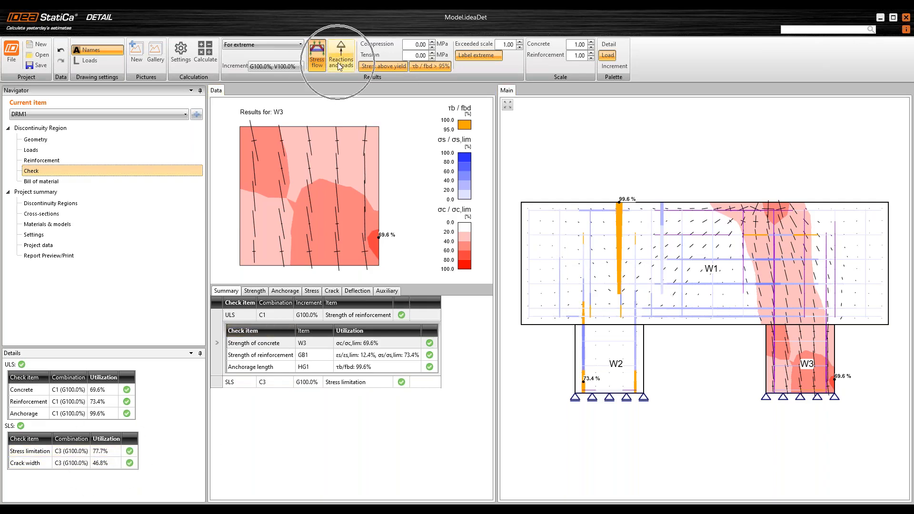
left_click(338, 63)
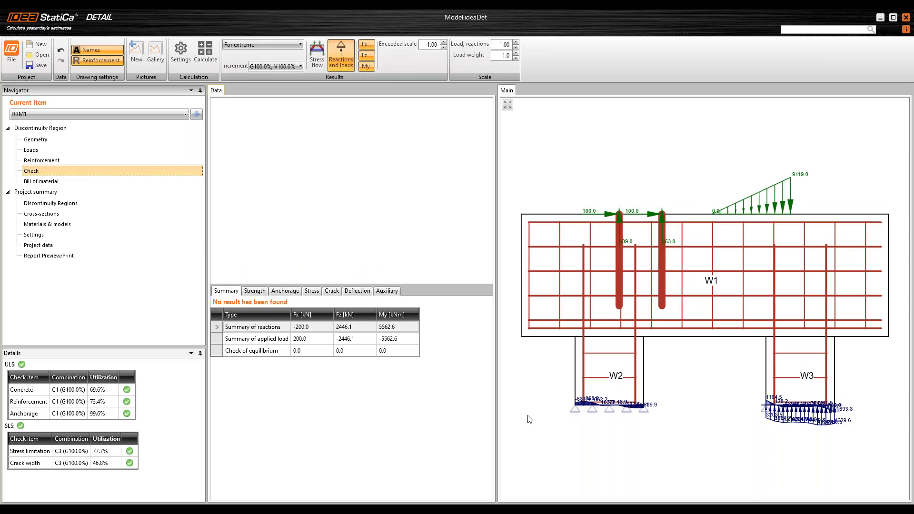
scroll(545, 402, "up", 8)
right_click(542, 401)
left_click(615, 421)
scroll(643, 404, "up", 4)
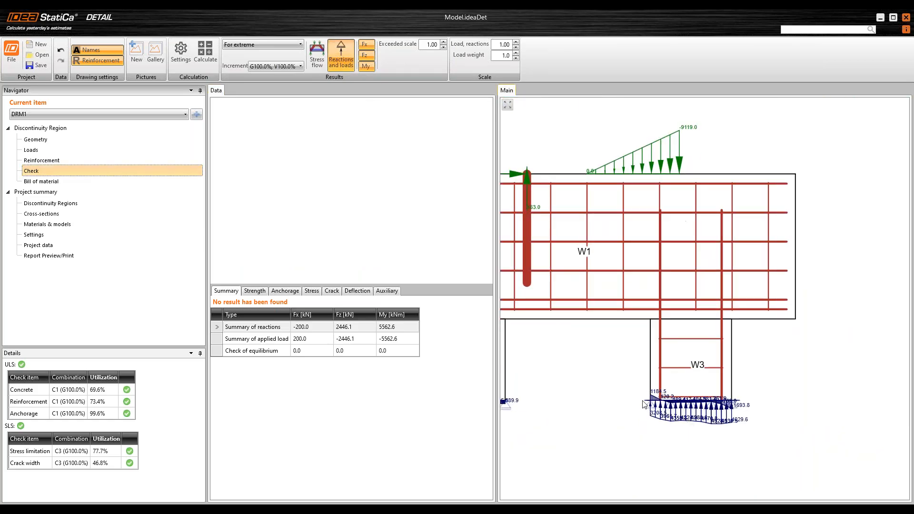
scroll(685, 415, "down", 3)
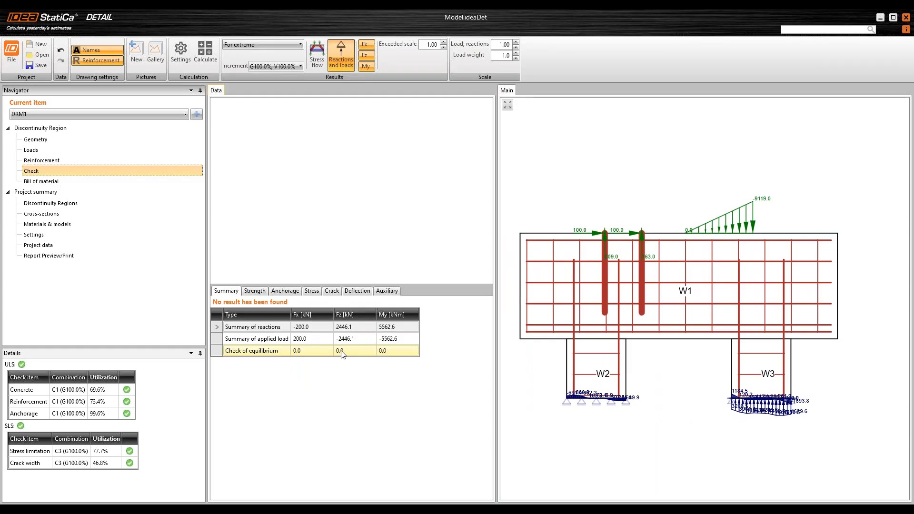
- Open the Strength results for concrete and display the concrete stress σc across the walls
left_click(261, 292)
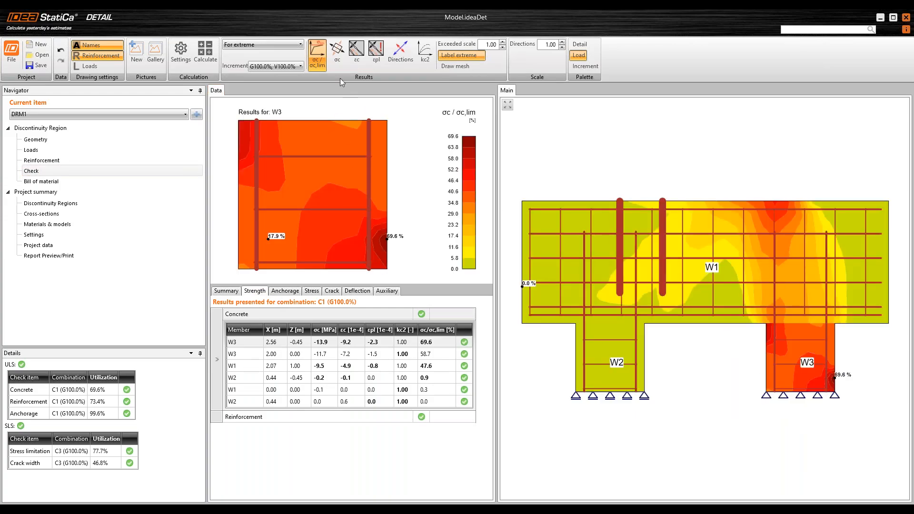
left_click(337, 52)
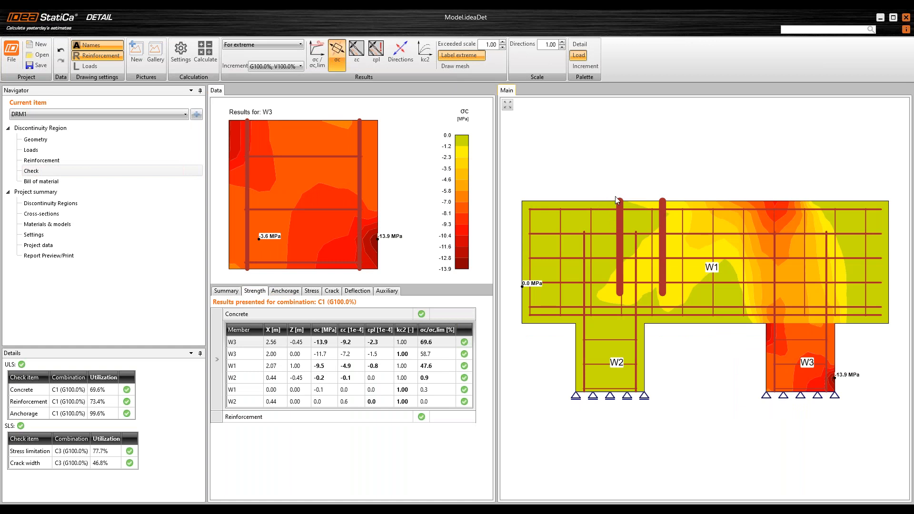
middle_click_drag(639, 203, 644, 198)
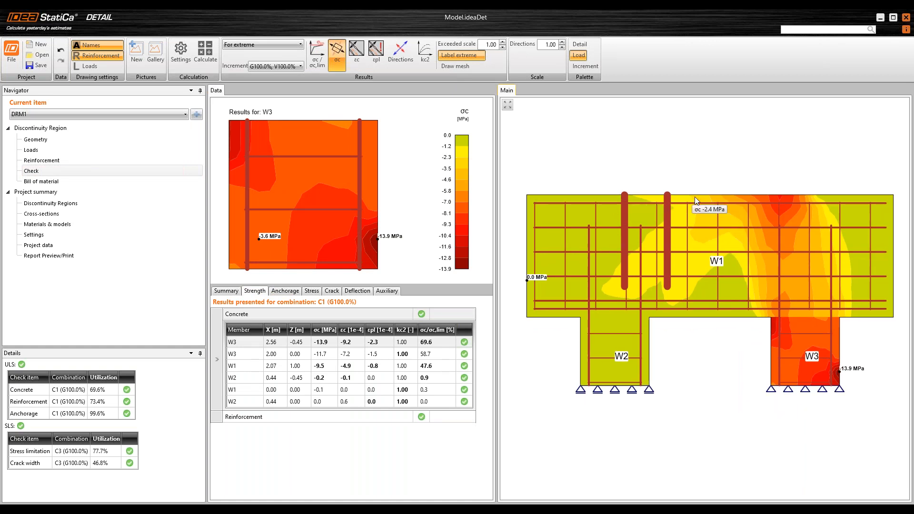
- Hide the reinforcement drawing, show the finite element mesh, and examine the concrete stress in wall W3 and at W1's upper edge
left_click(91, 54)
left_click(462, 67)
mouse_move(844, 357)
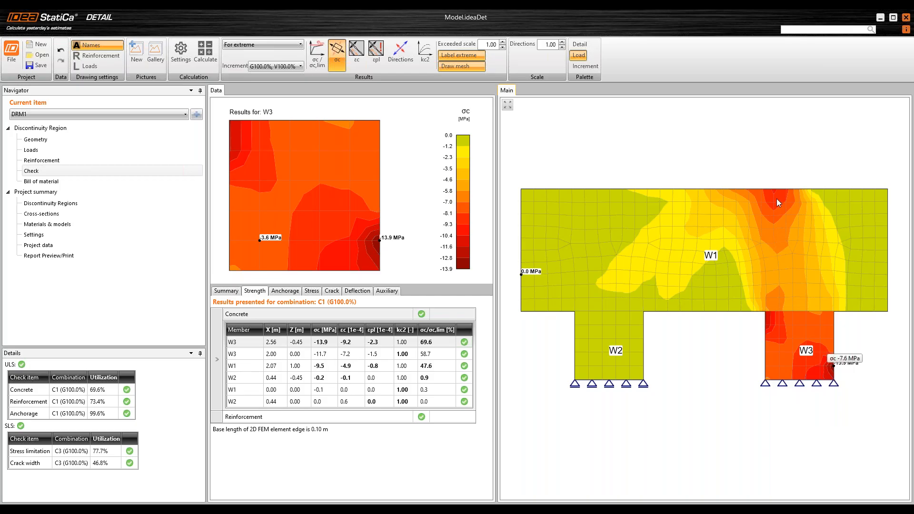
mouse_move(781, 194)
- Open the Strength results for reinforcement, display the steel stress σs, and examine the bar at the base of wall W2
left_click(275, 416)
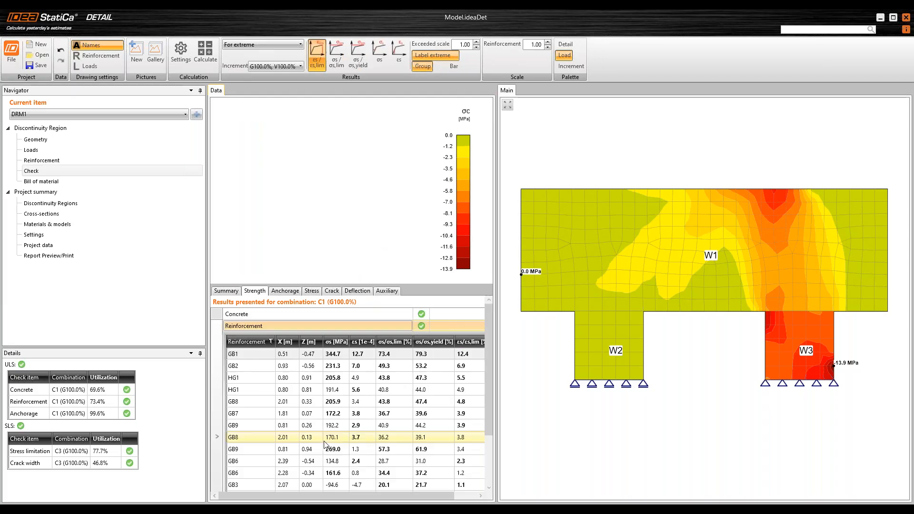
left_click(378, 53)
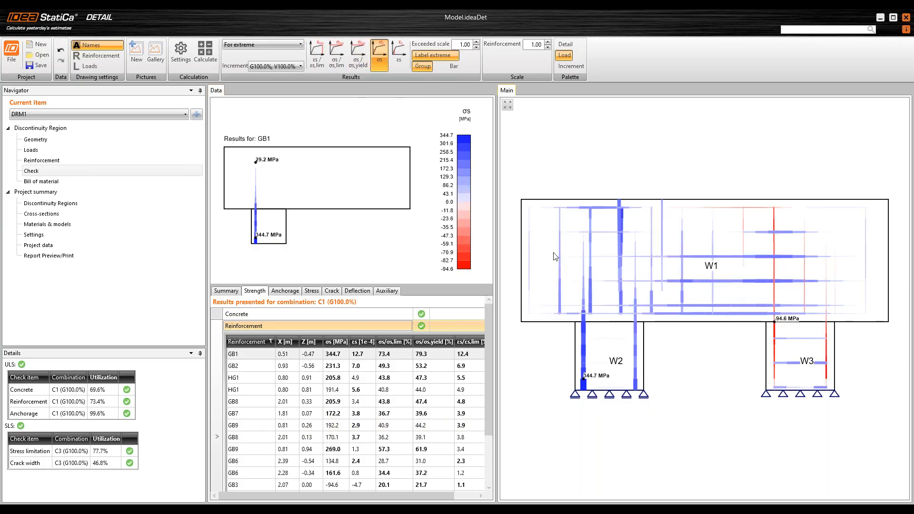
mouse_move(592, 381)
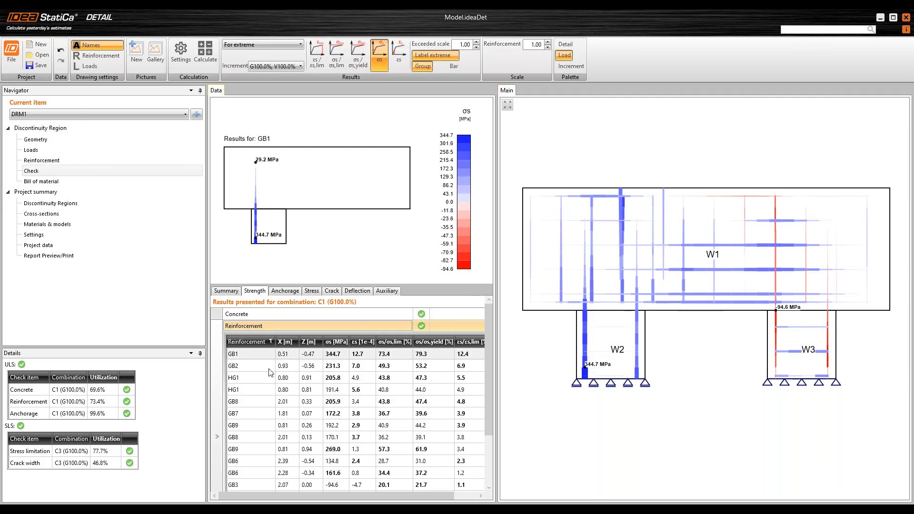
- Show the strength results of hanger HG1 and examine the steel stress along its length
left_click(247, 390)
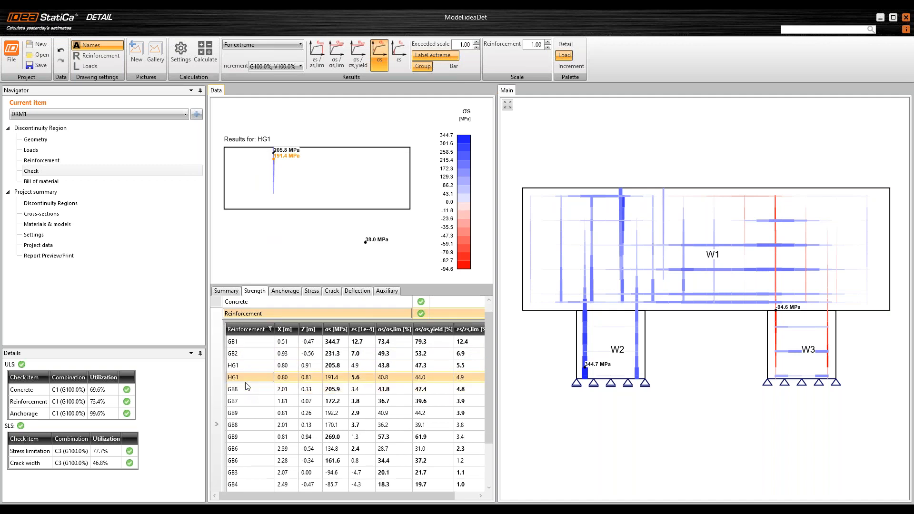
scroll(270, 152, "up", 5)
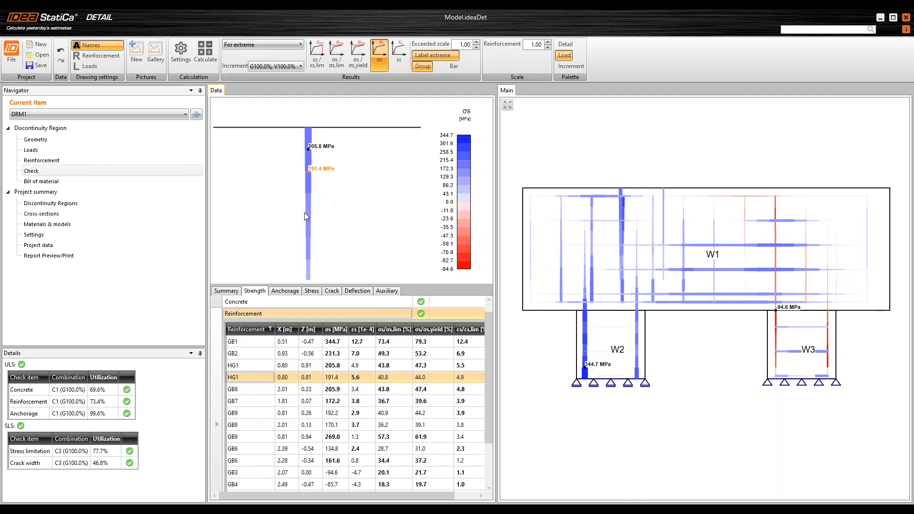
middle_click_drag(306, 173, 303, 148)
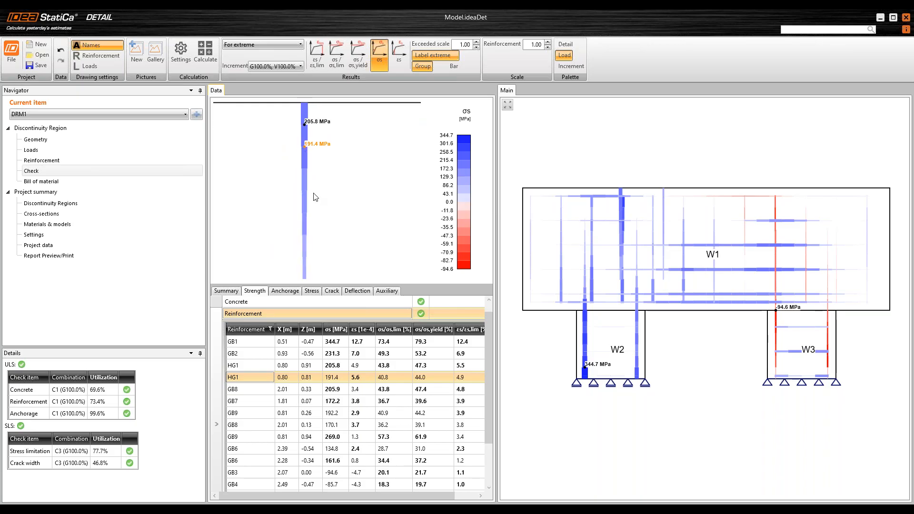
scroll(297, 242, "down", 5)
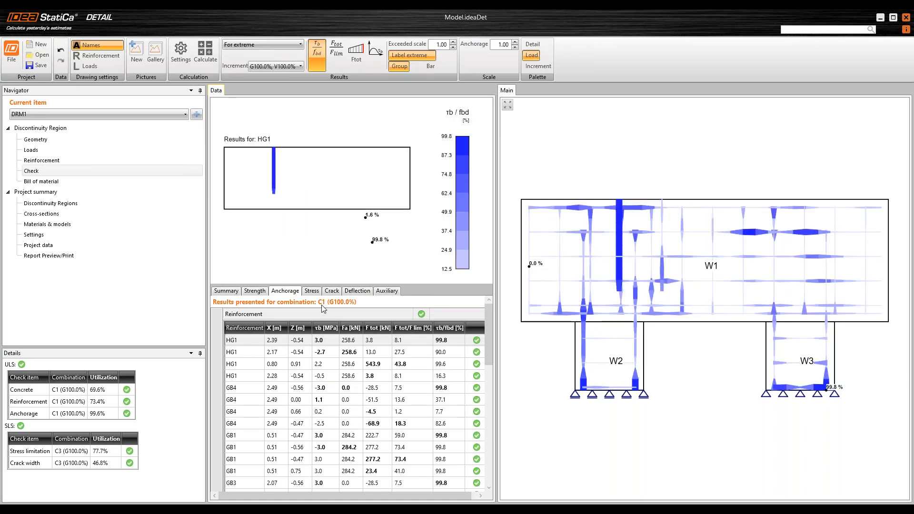
- Open the Anchorage results, examine the bond utilization τb/fbd along hanger HG1, and display its total force Ftot
scroll(270, 156, "up", 2)
scroll(277, 134, "up", 2)
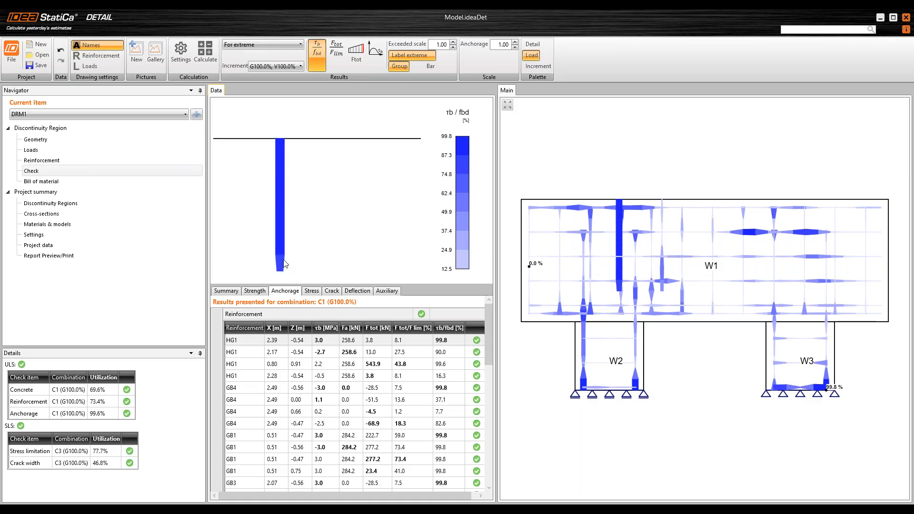
scroll(287, 164, "down", 2)
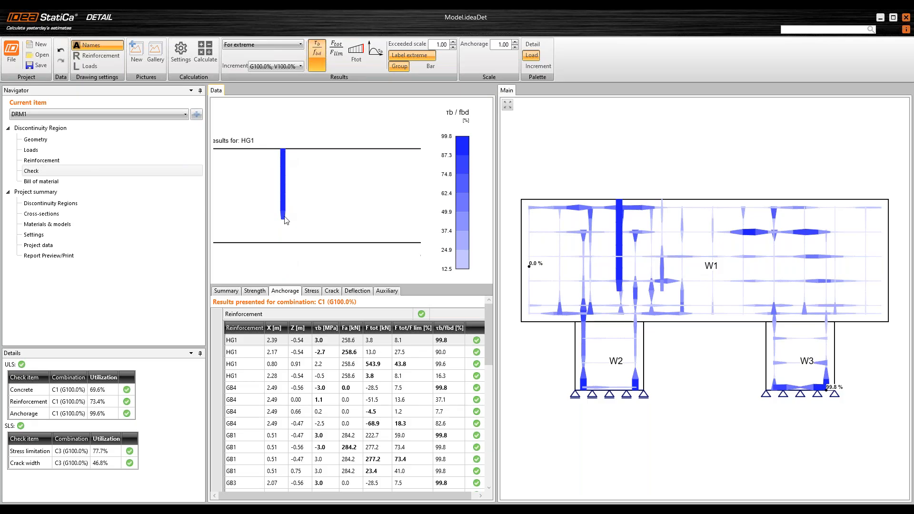
left_click(361, 53)
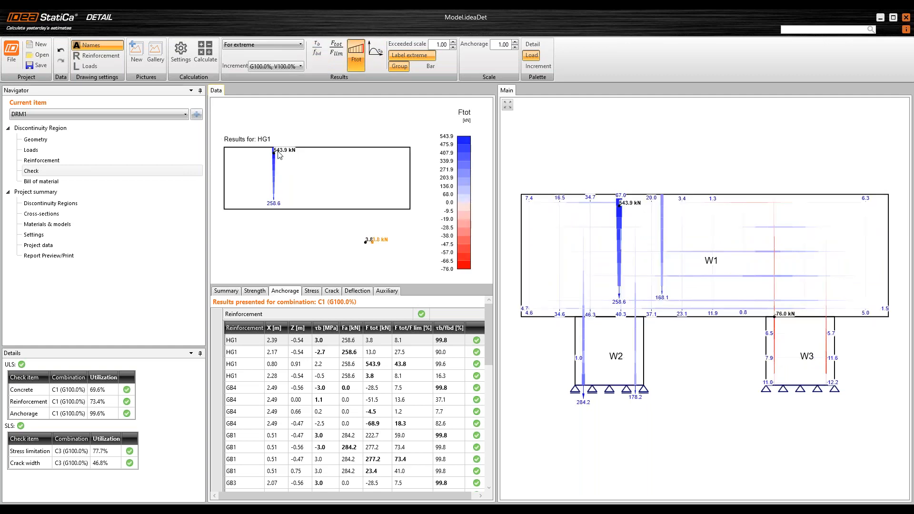
scroll(273, 171, "up", 2)
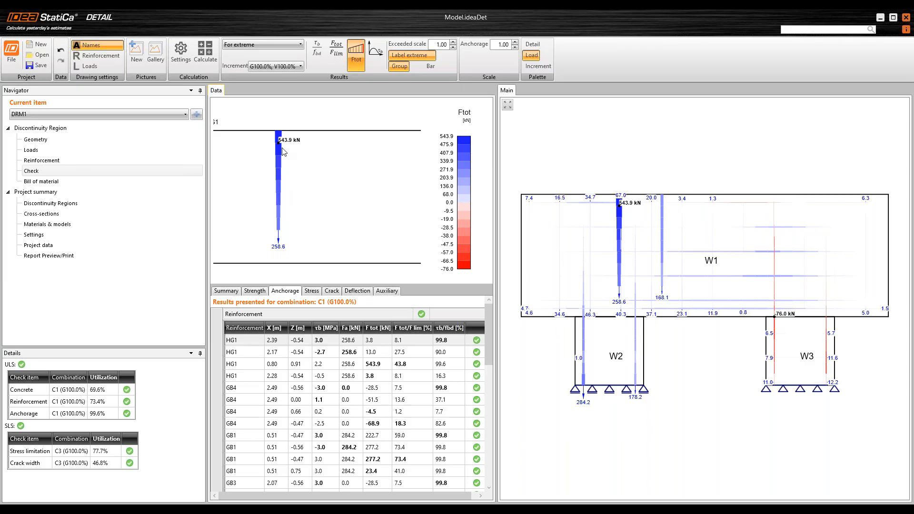
- Display the bond stress τb, return to the total force Ftot, and sort the anchorage table by anchorage force Fa
left_click(376, 51)
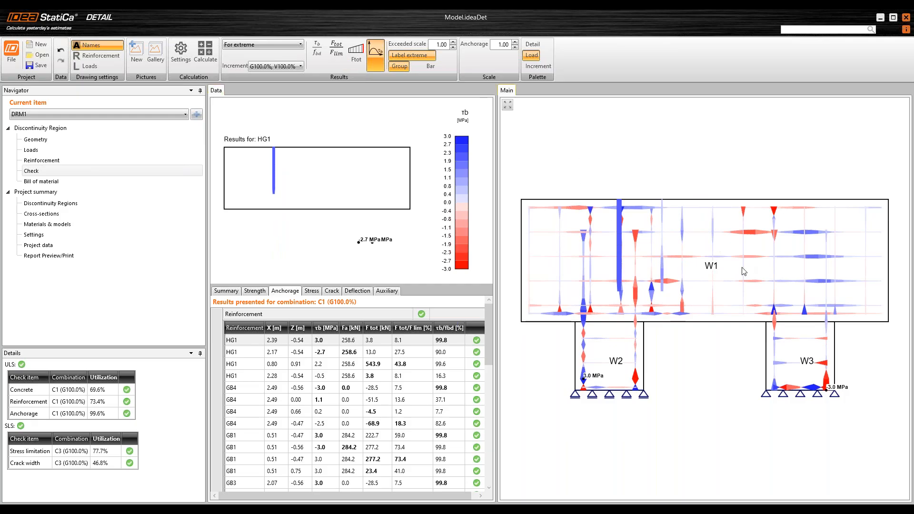
left_click(356, 53)
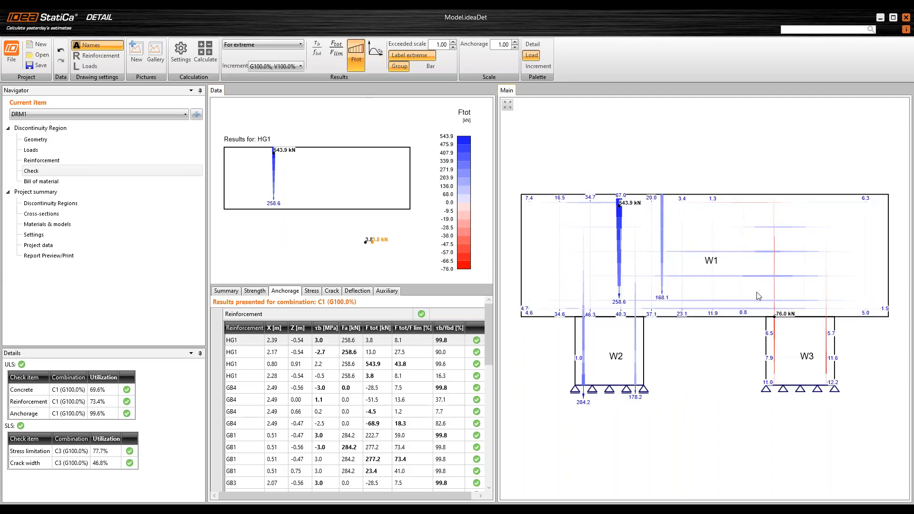
left_click(353, 329)
left_click(352, 332)
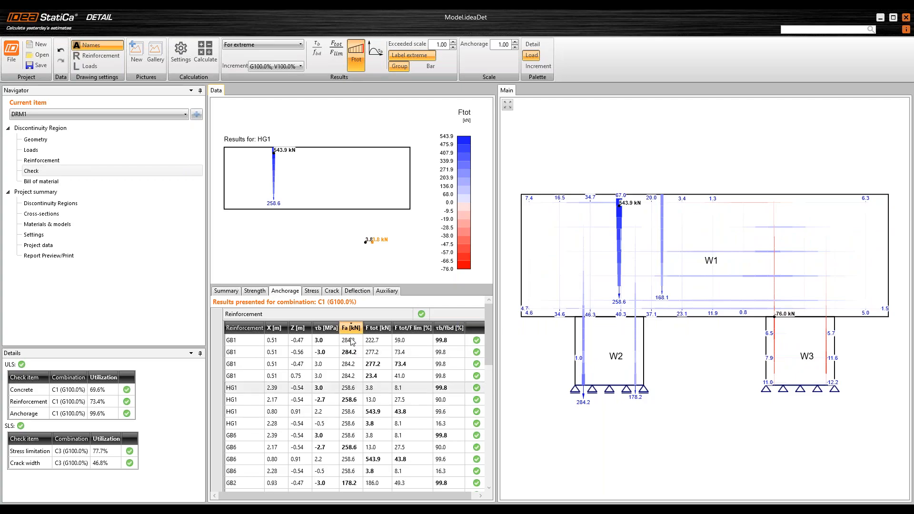
left_click(351, 332)
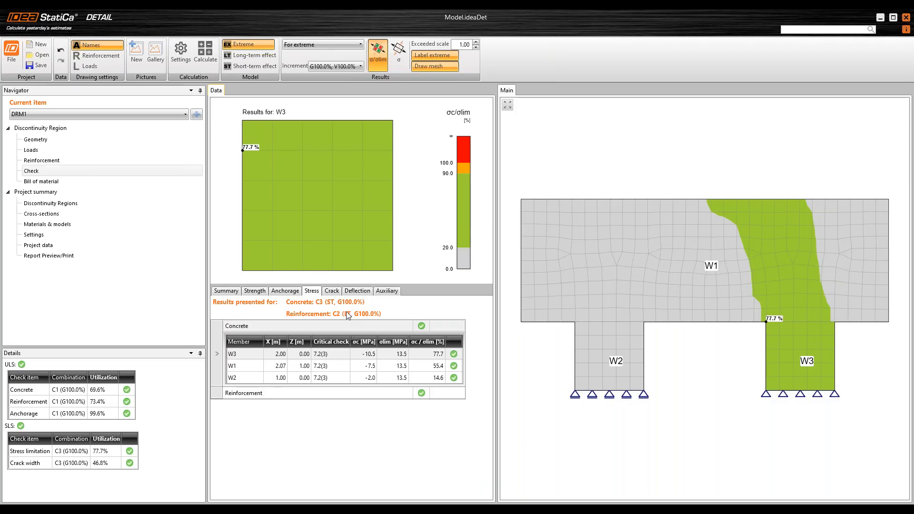
- Display the SLS stress σ for concrete and for reinforcement, examining the extremes in wall W3 and in bar group GB8
left_click(403, 54)
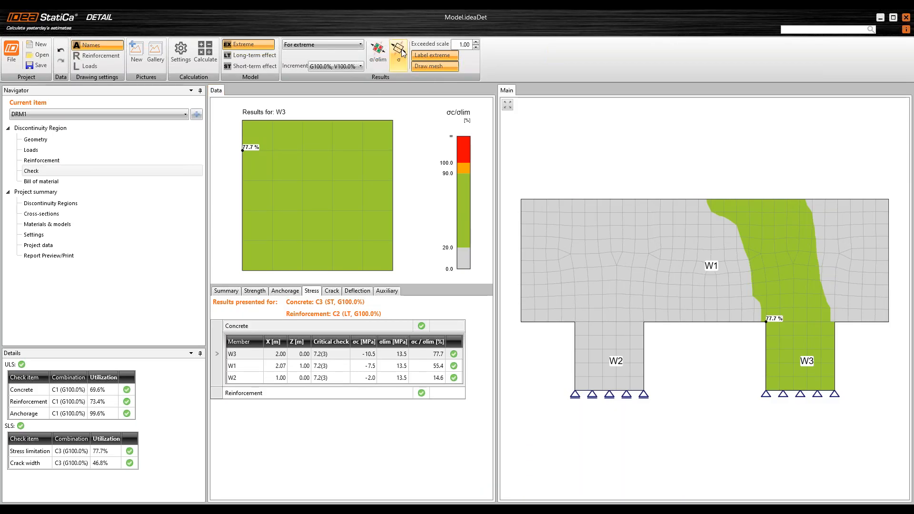
mouse_move(778, 329)
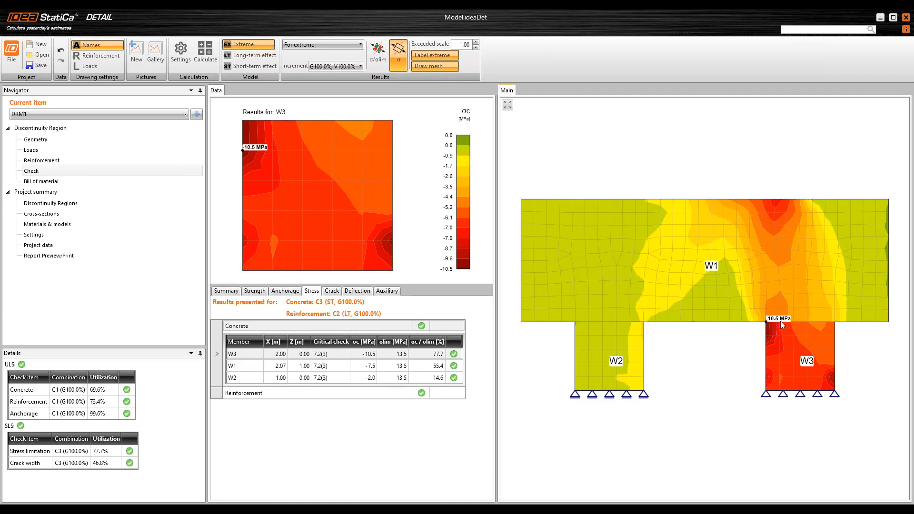
left_click(364, 394)
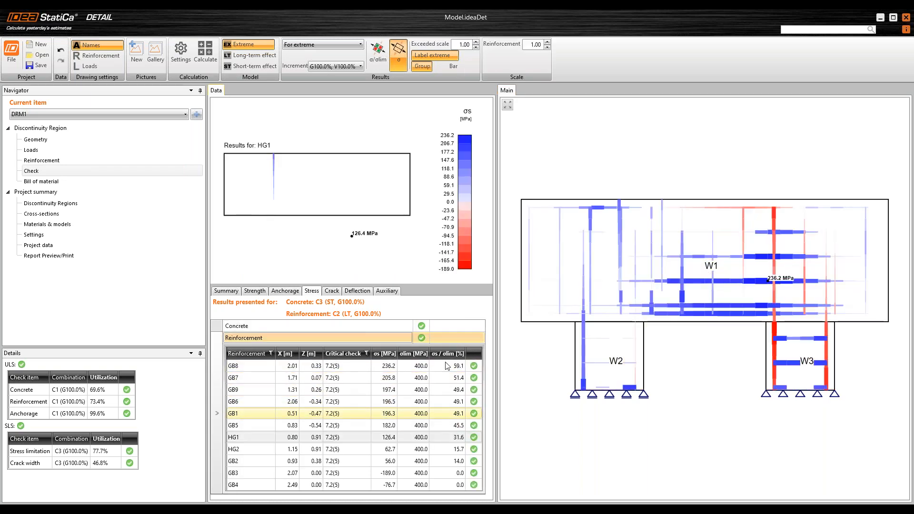
left_click(423, 366)
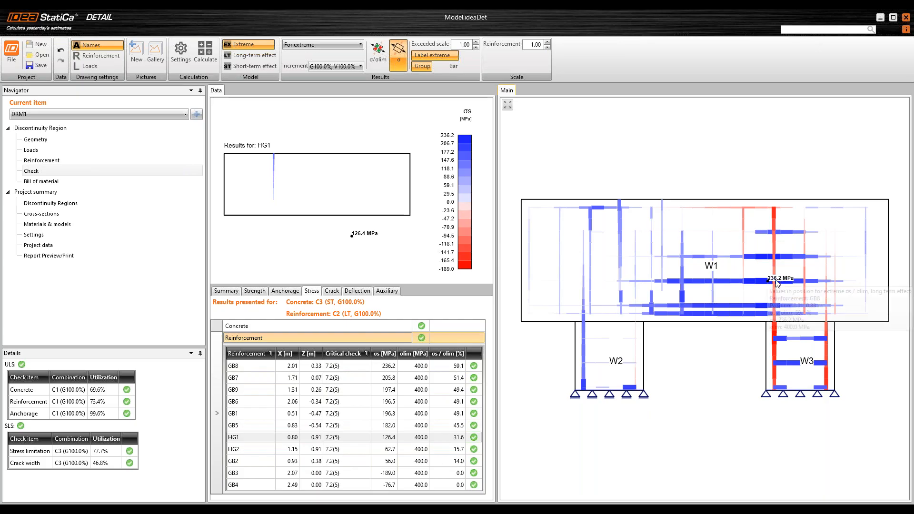
mouse_move(779, 282)
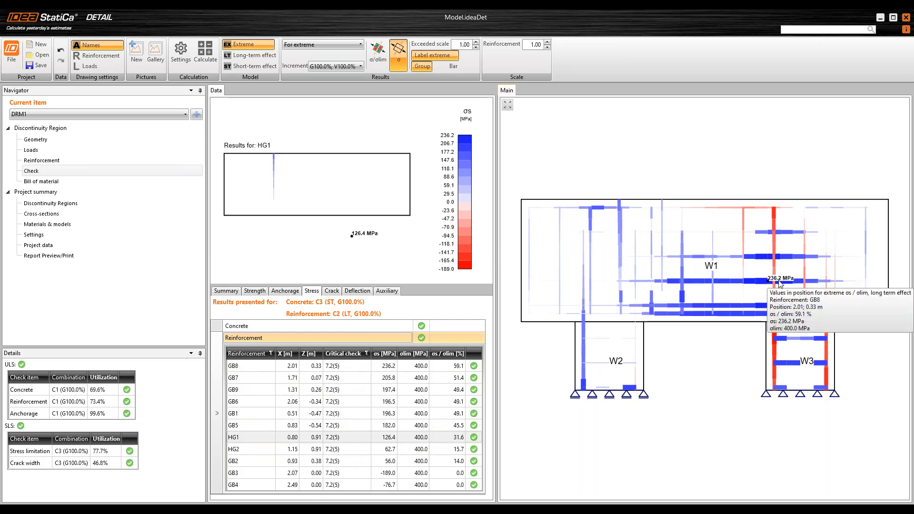
- Open the Crack results and examine the crack widths and directions around the hangers, in wall W2 and in W1's lower reinforcement
left_click(332, 290)
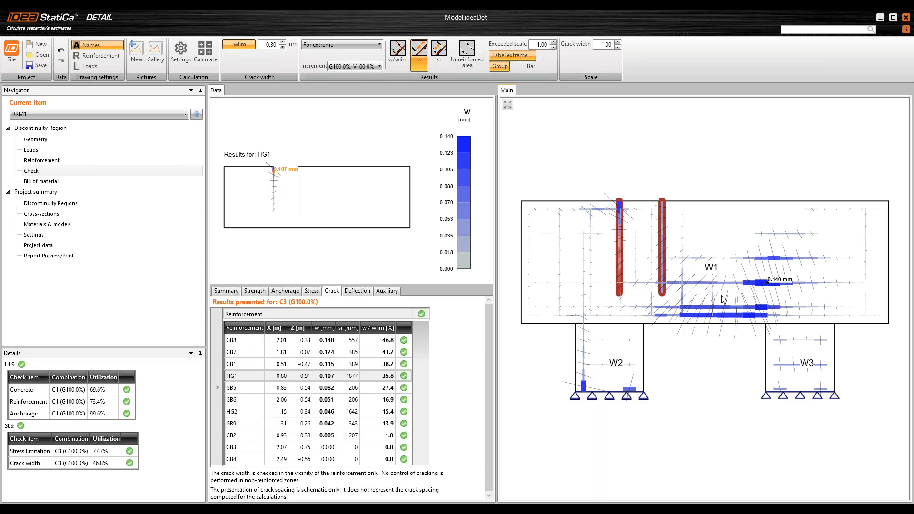
scroll(723, 299, "up", 5)
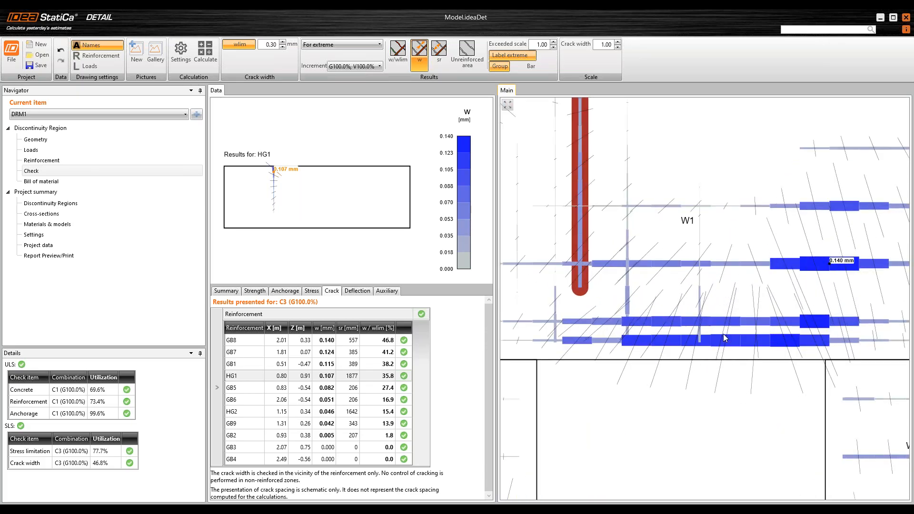
scroll(588, 362, "down", 5)
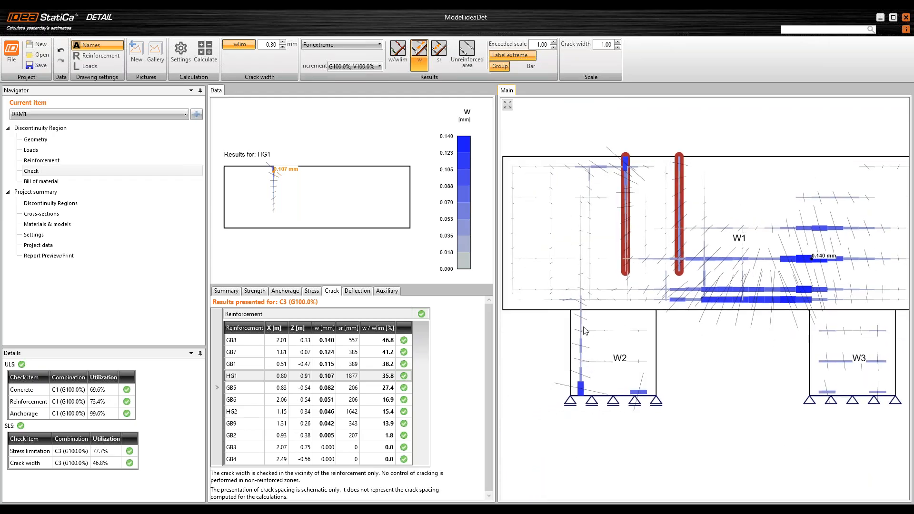
middle_click_drag(566, 198, 578, 265)
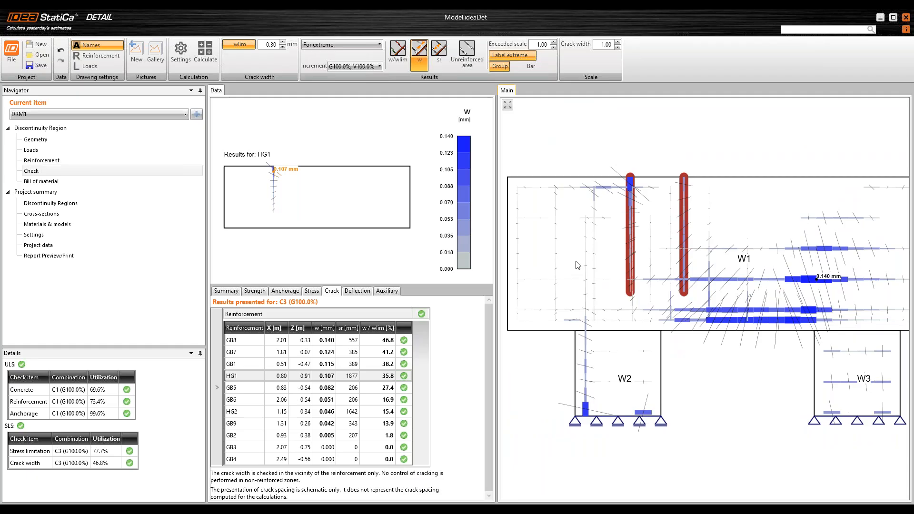
middle_click_drag(797, 272, 779, 277)
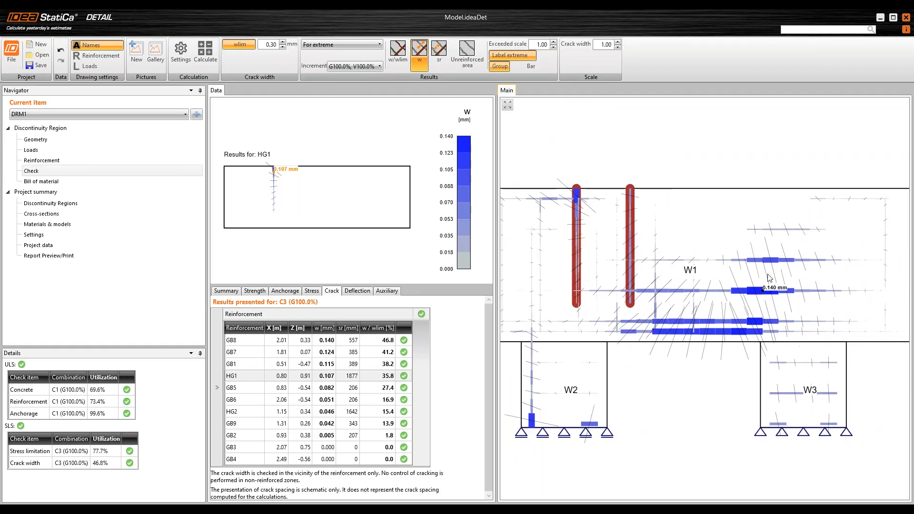
scroll(767, 285, "up", 3)
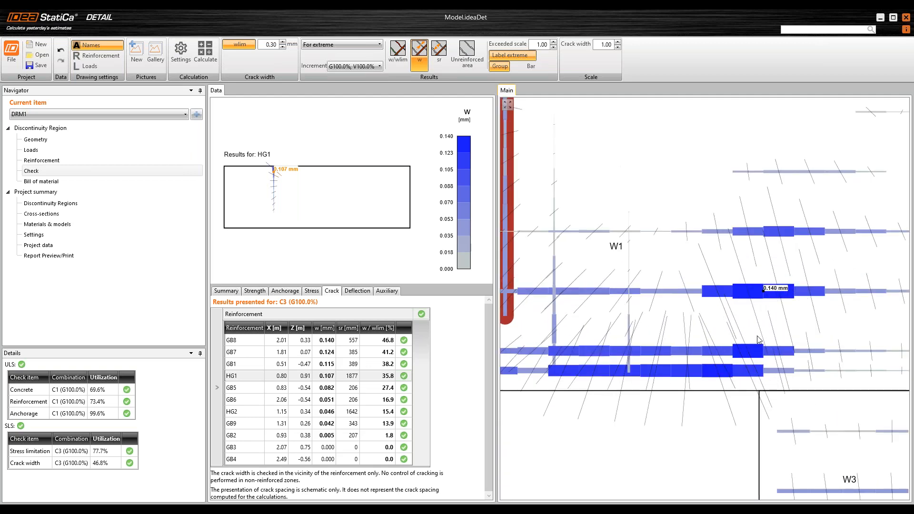
scroll(726, 288, "down", 3)
scroll(724, 291, "down", 2)
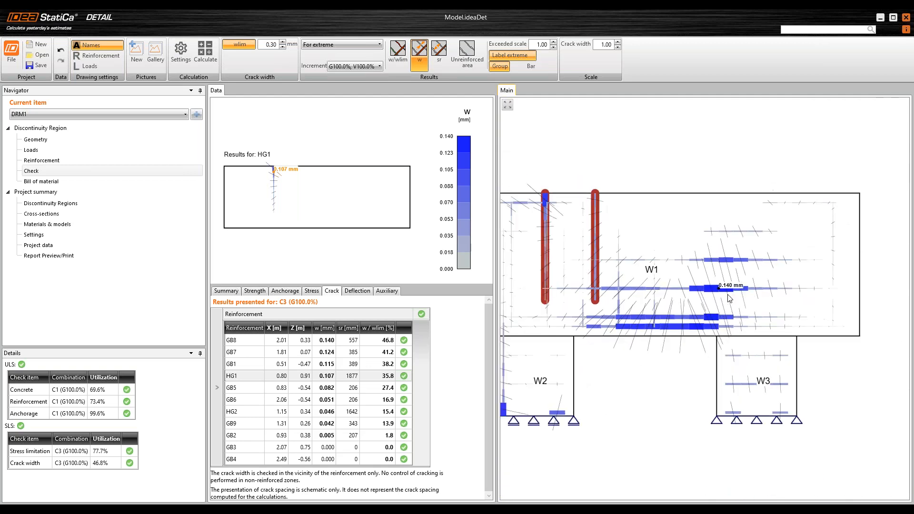
- Open the Deflection results and display the deflection u of the walls on the deformed shape
left_click(357, 291)
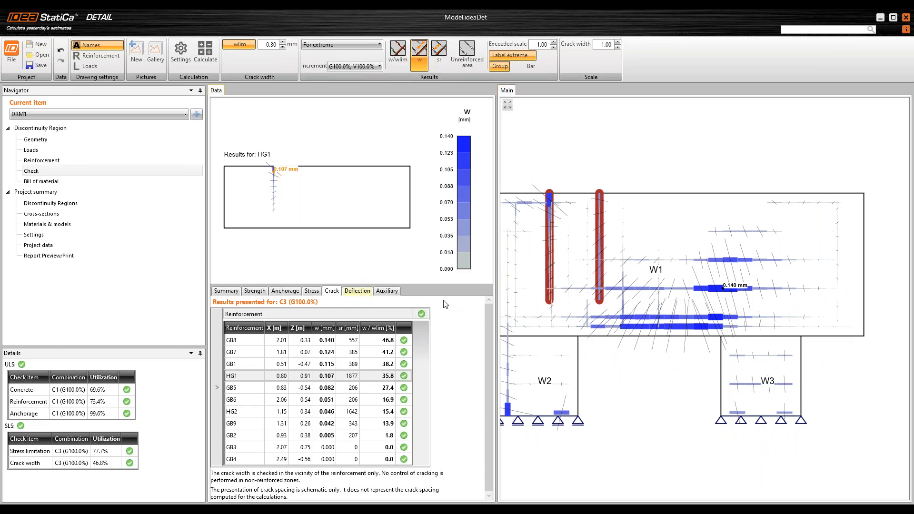
left_click(422, 48)
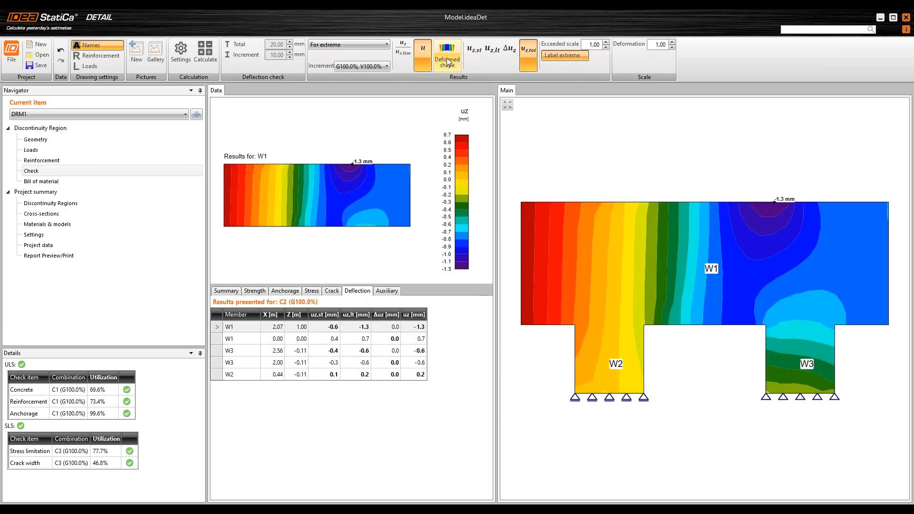
left_click(446, 54)
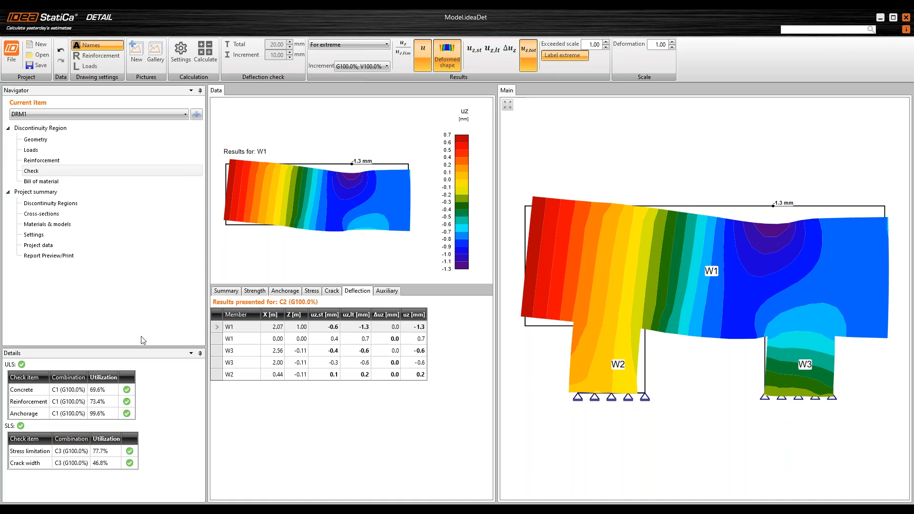
- Close the Detail model without saving it and return to the PowerPoint presentation to look through the slides around Results
left_click(905, 19)
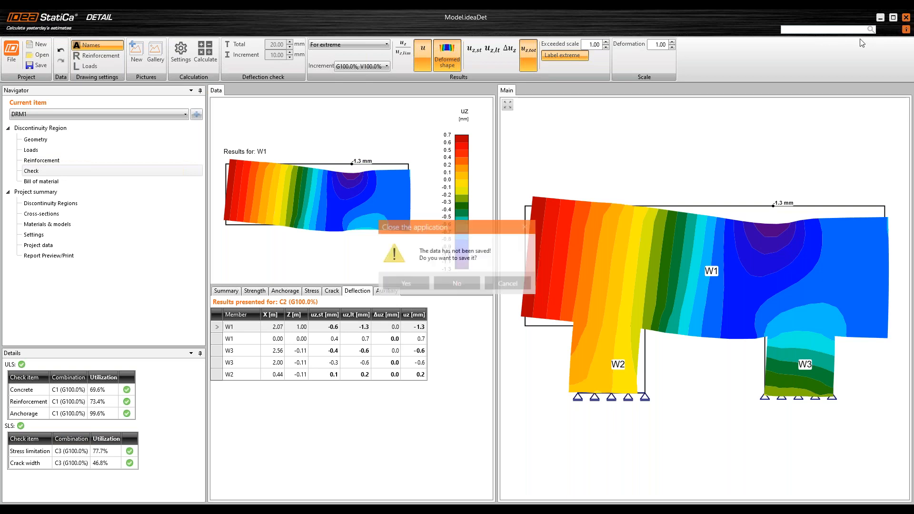
left_click(454, 283)
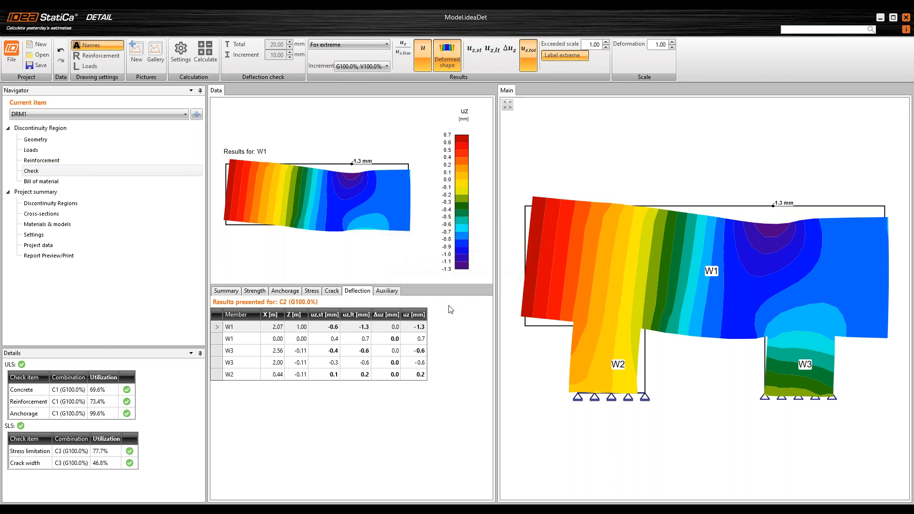
left_click_drag(501, 100, 548, 107)
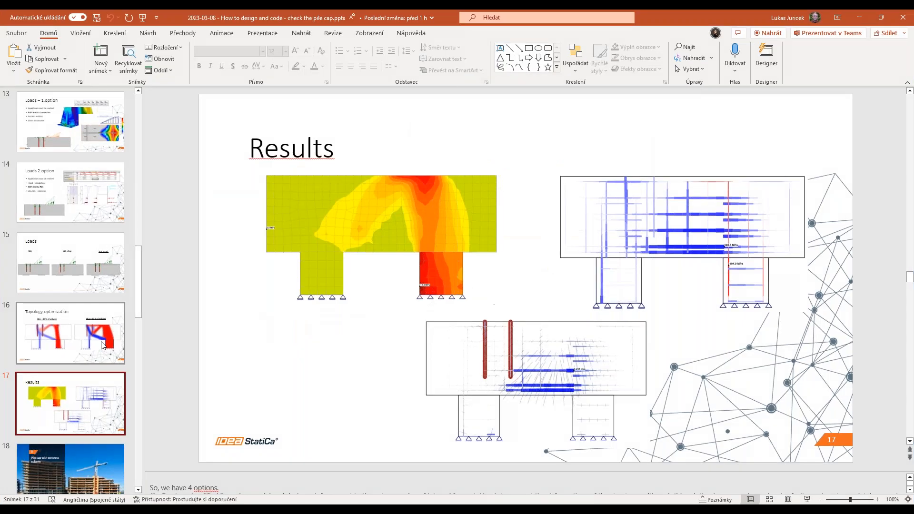
scroll(79, 286, "down", 2)
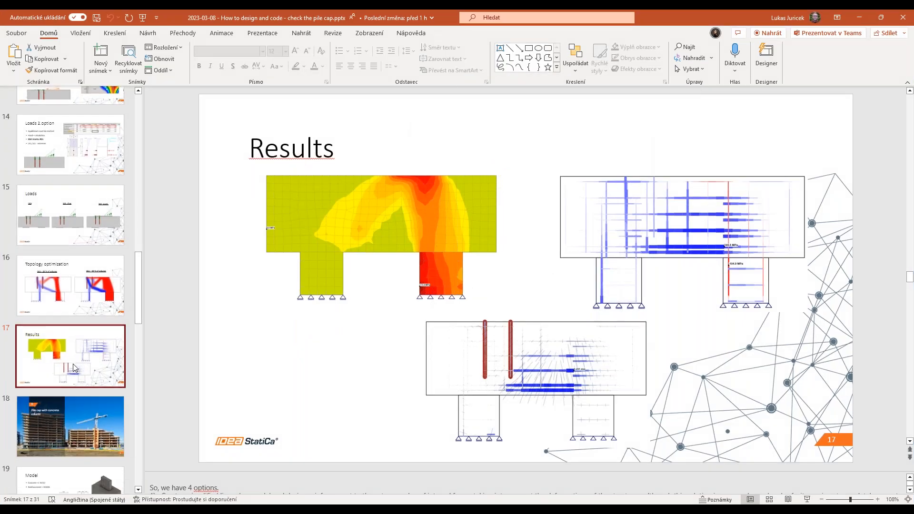
- Select the section slide "Pile cap with concrete column" and start the slide show from it
left_click(79, 376)
left_click(807, 499)
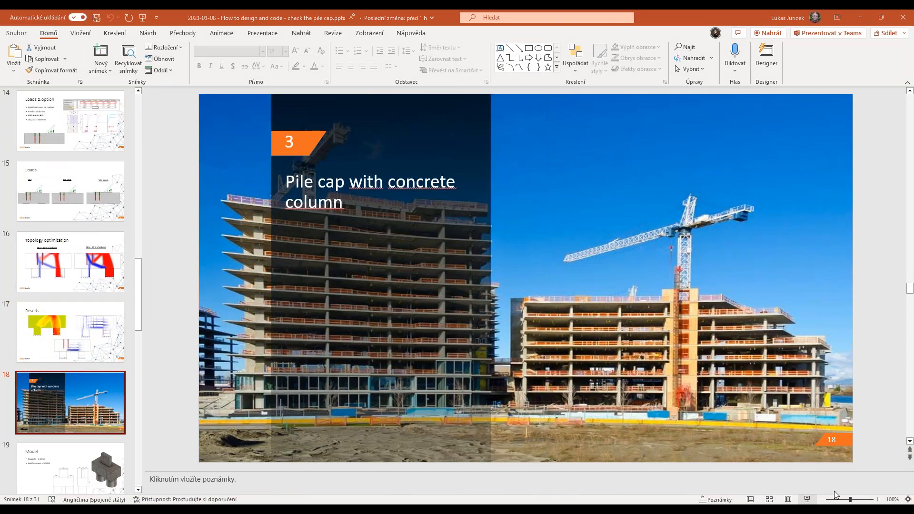
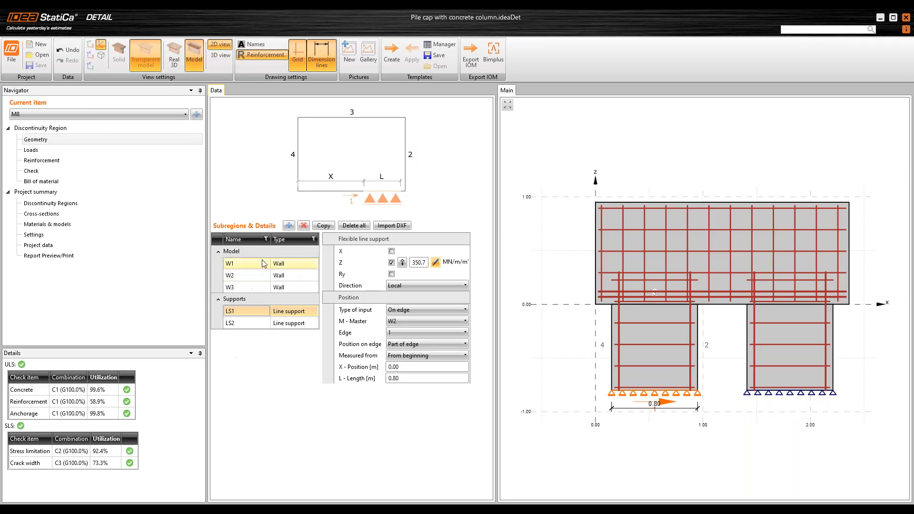
- Look through the available subregion and detail types without adding any, and display the properties of line support LS2
left_click(289, 225)
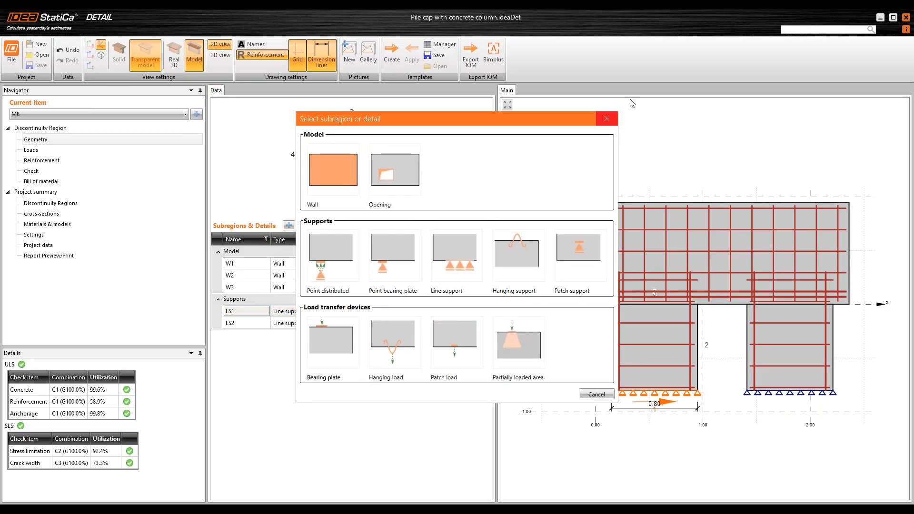
left_click(607, 119)
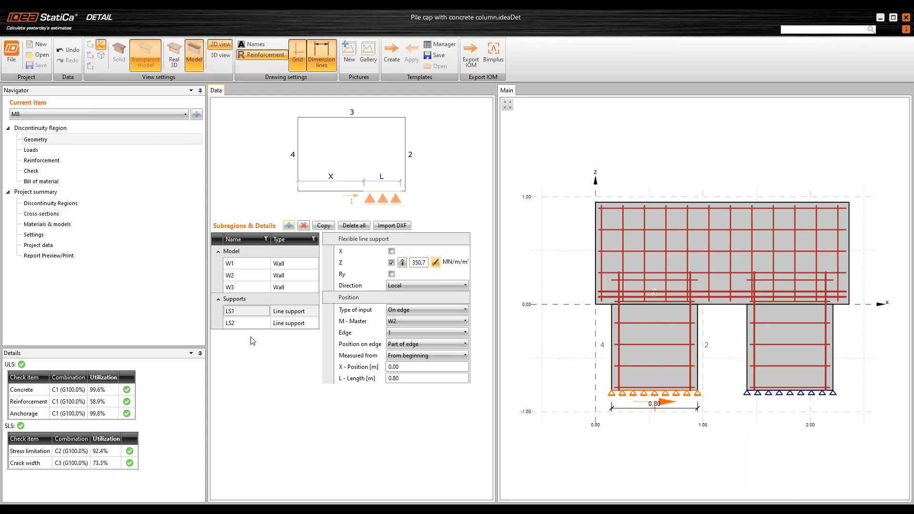
left_click(229, 323)
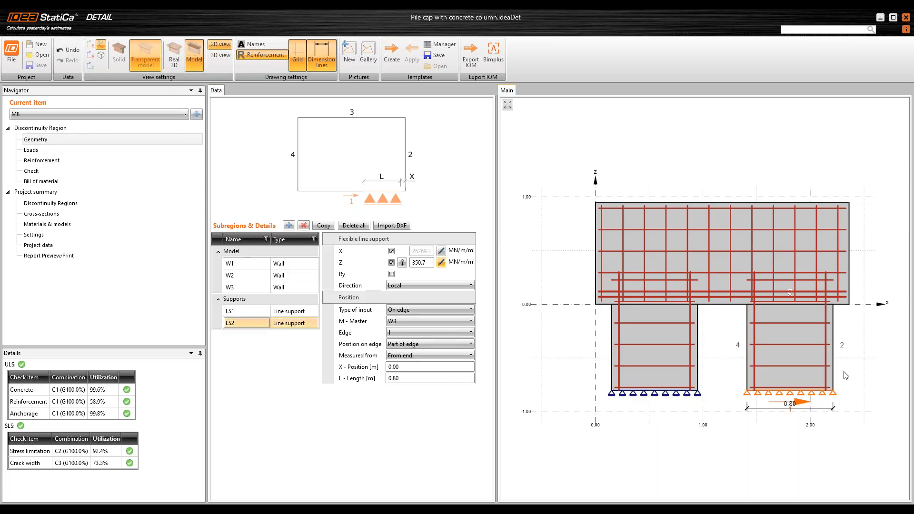
- Open the load impulses of load case N_max_ULS and examine the Normal line load on top of wall W1
left_click(53, 151)
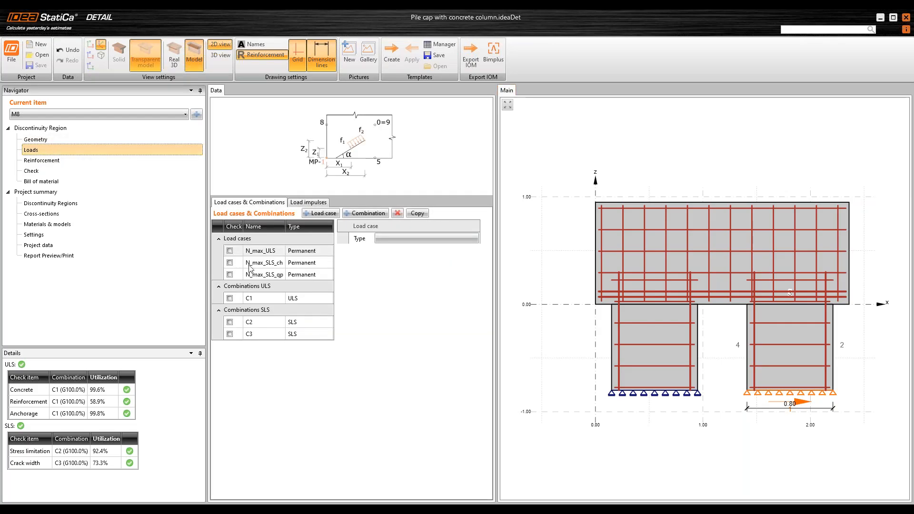
left_click(218, 253)
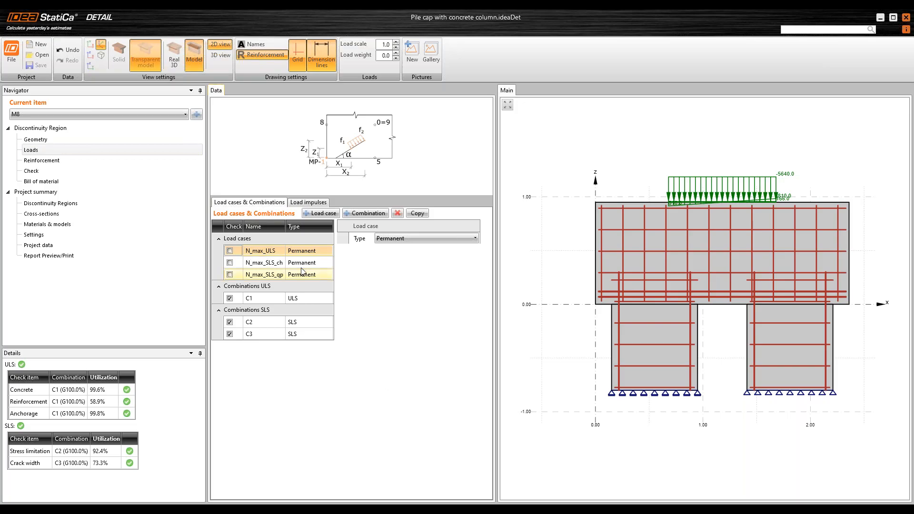
left_click(311, 205)
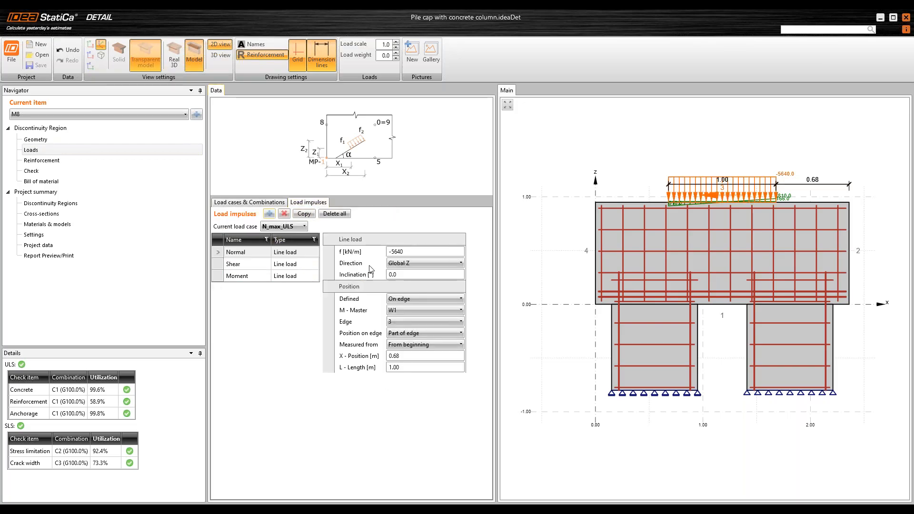
scroll(733, 187, "up", 3)
scroll(733, 187, "up", 1)
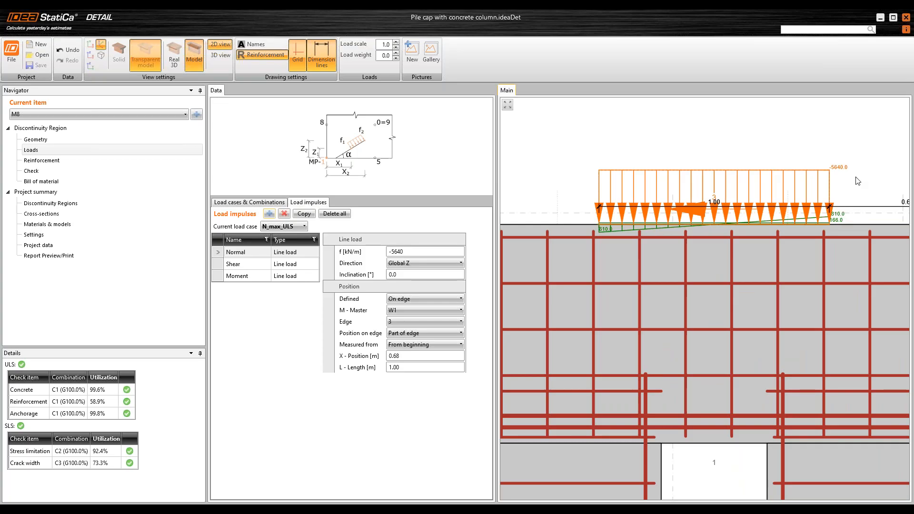
- Examine the Shear line load of N_max_ULS, drawing the loads with a load weight of 1.0
left_click(219, 268)
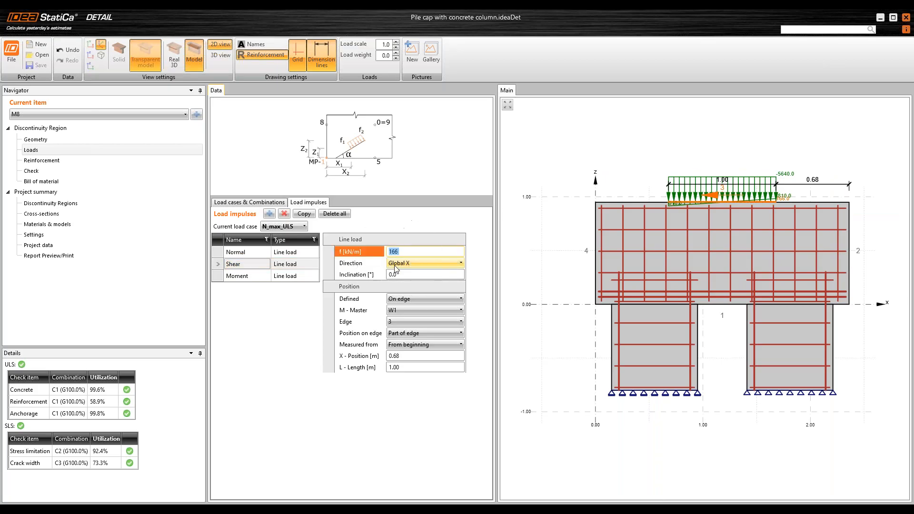
scroll(689, 203, "up", 2)
scroll(675, 201, "up", 3)
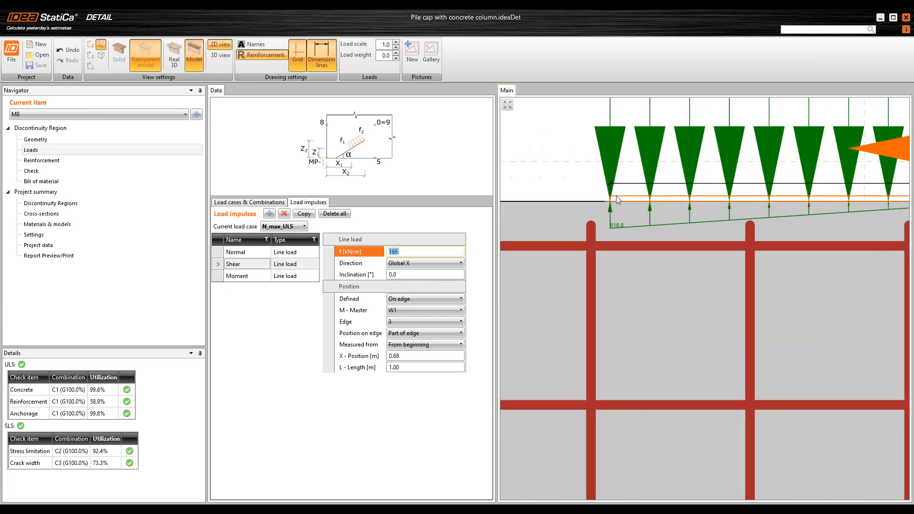
left_click(395, 54)
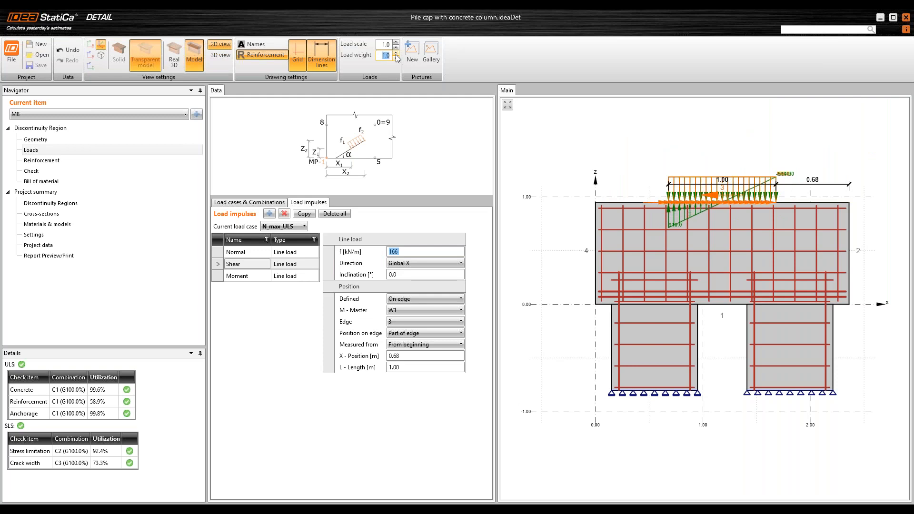
scroll(684, 207, "up", 2)
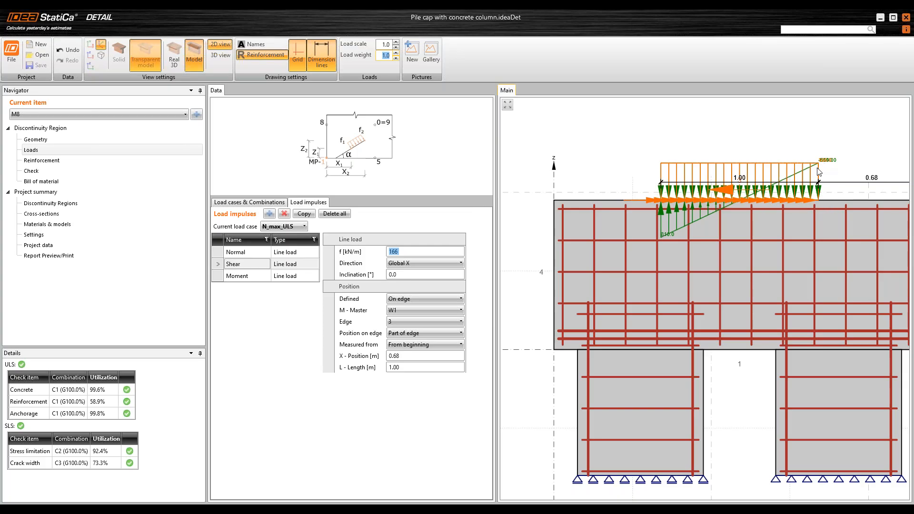
- Examine the Moment line load of N_max_ULS, checking its values at both ends of the loaded length
left_click(216, 276)
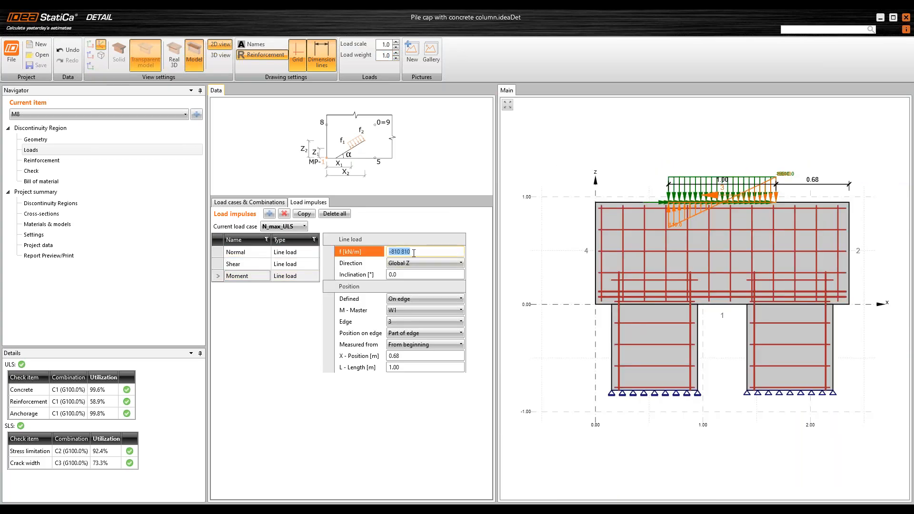
left_click(392, 253)
scroll(761, 193, "up", 2)
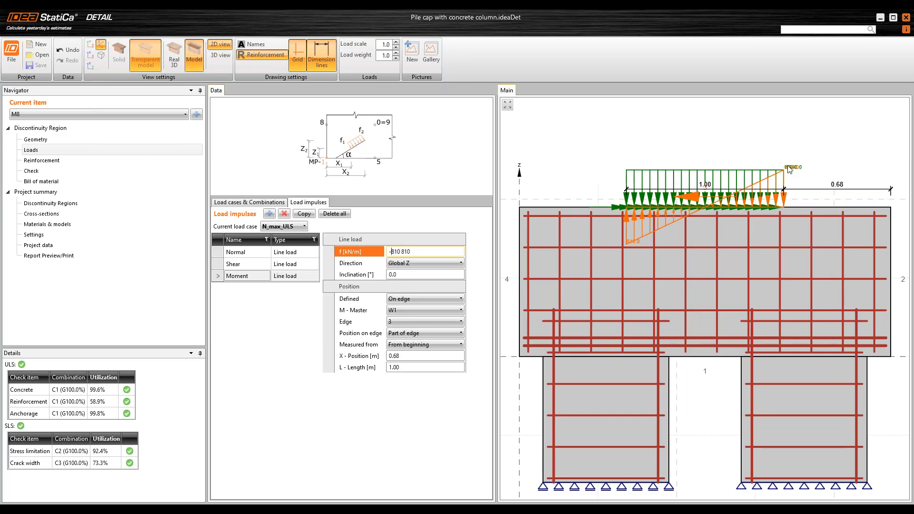
scroll(632, 242, "up", 3)
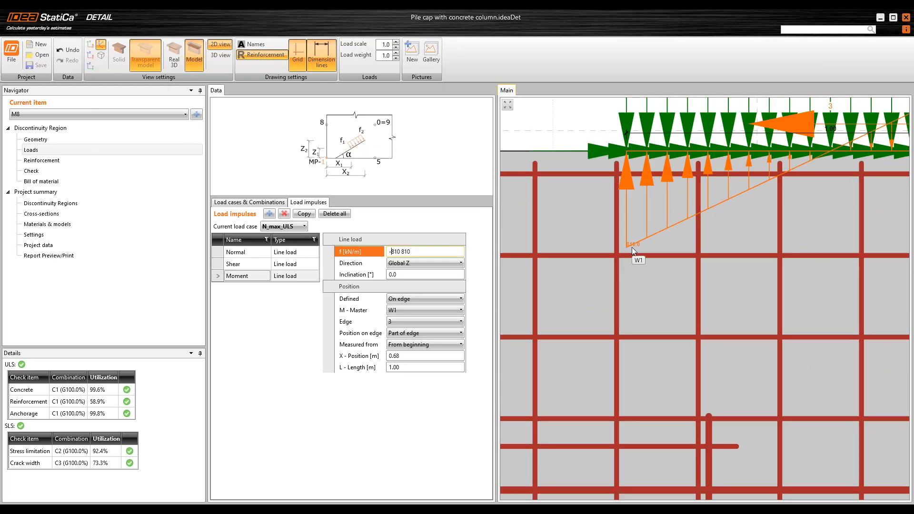
scroll(632, 244, "down", 4)
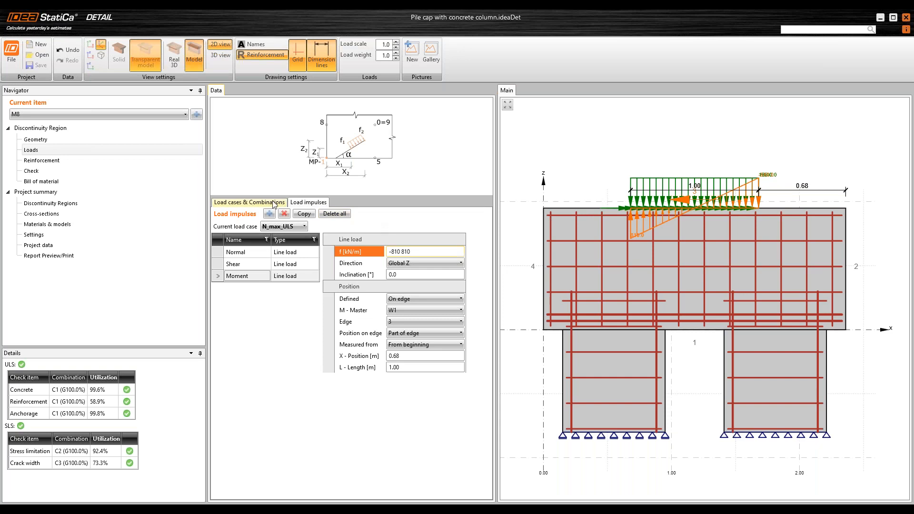
- Display the loads of ULS combination C1 and reduce the load weight to -0.3
left_click(249, 203)
left_click(257, 298)
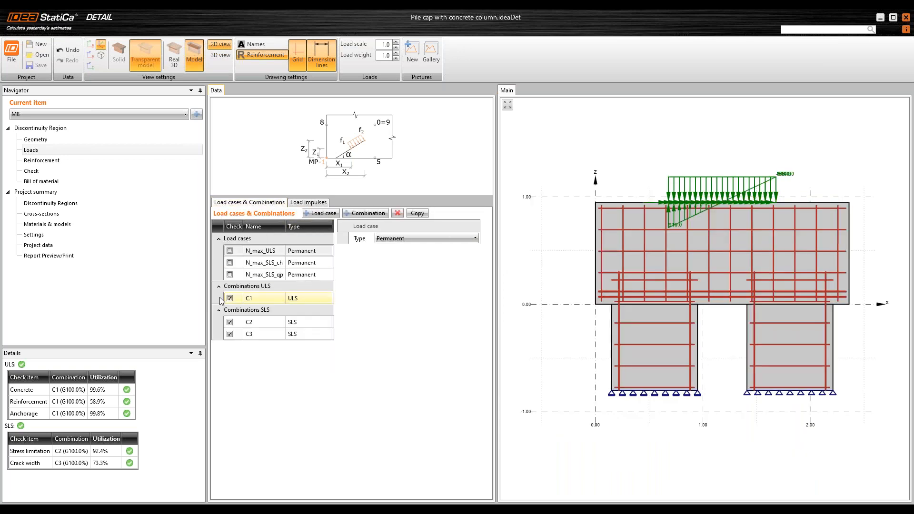
scroll(684, 198, "up", 3)
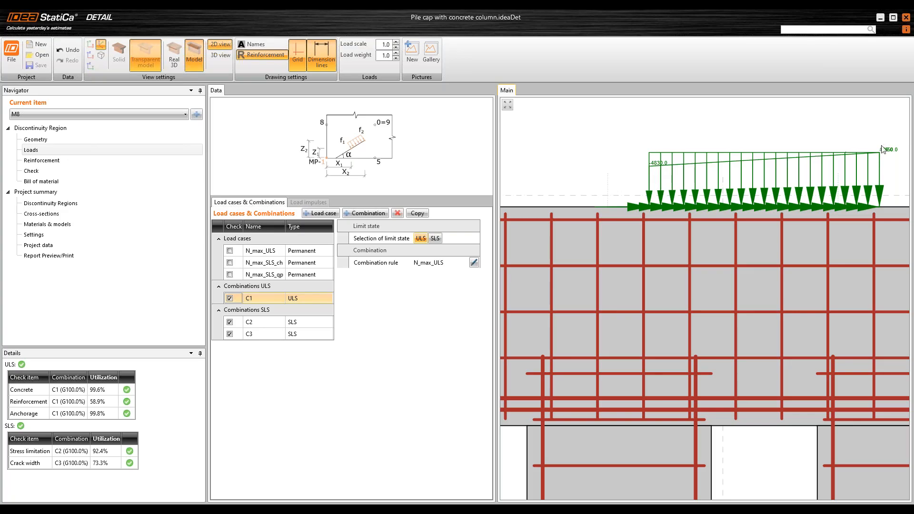
left_click(395, 58)
left_click(395, 58)
left_click(396, 58)
left_click(395, 58)
left_click(395, 58)
left_click(395, 58)
left_click(395, 58)
left_click(396, 58)
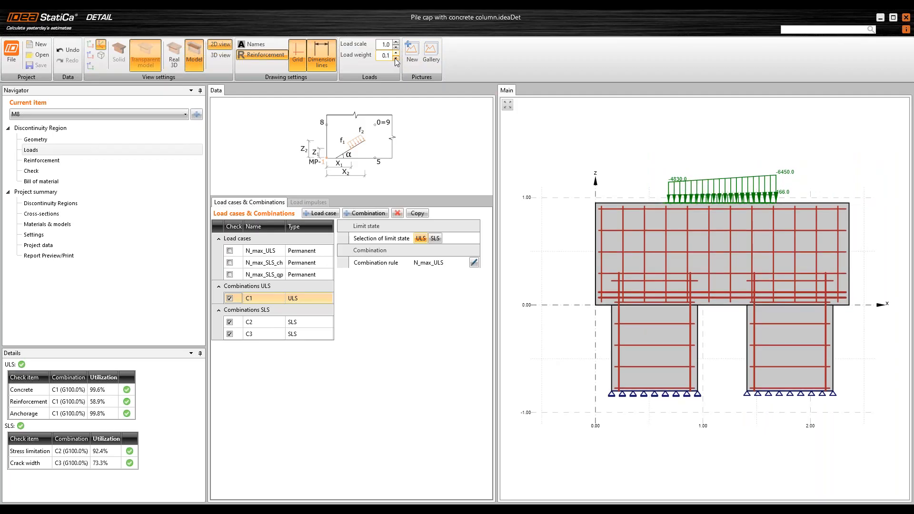
left_click(396, 58)
left_click(396, 58)
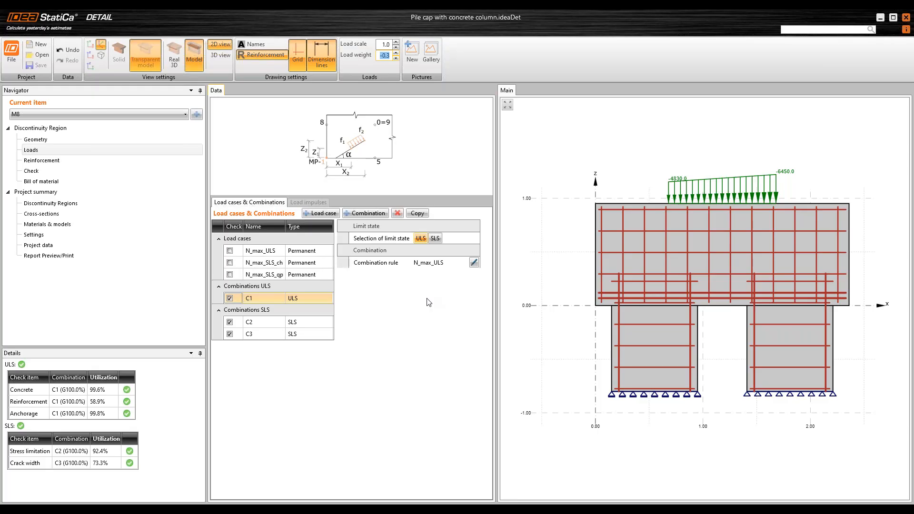
- Review the nonlinear combinations and their partial factors, leaving the combination editor without changes
left_click(473, 262)
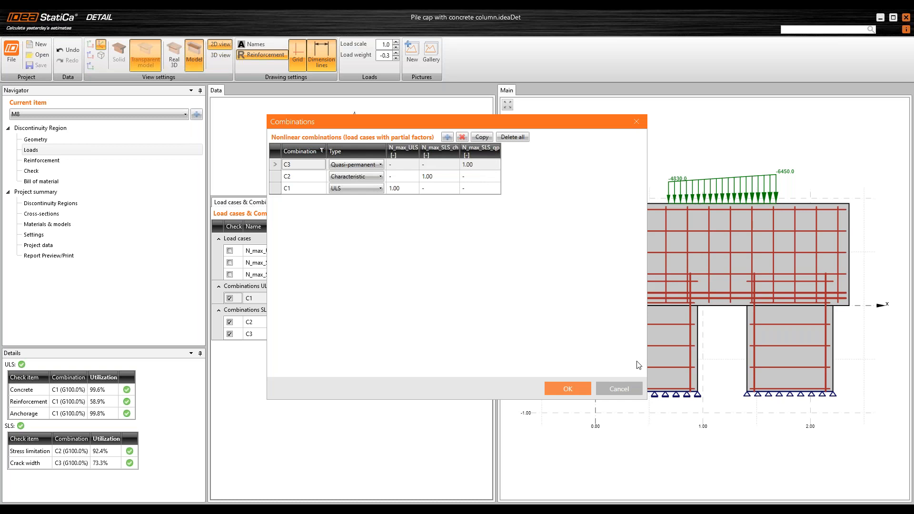
left_click(632, 387)
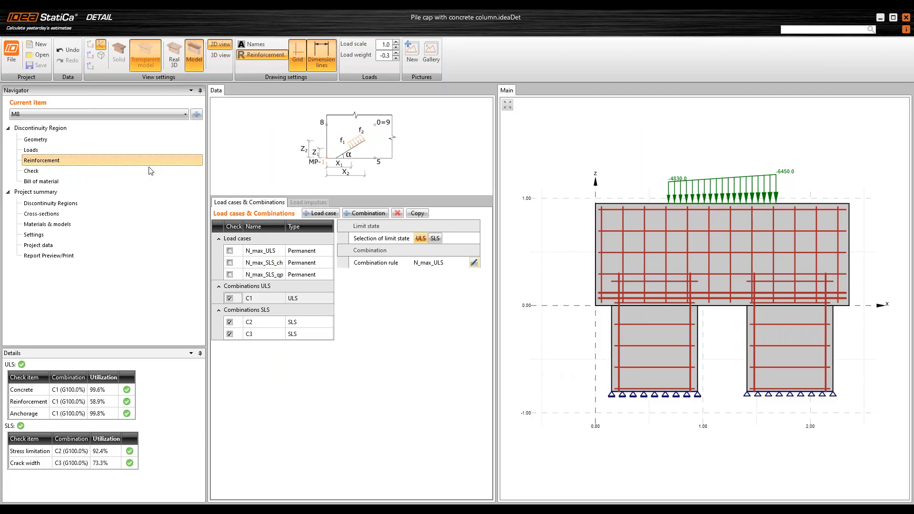
- Open the reinforcement data and examine the pile cap's bar groups in the Real 3D view
left_click(149, 164)
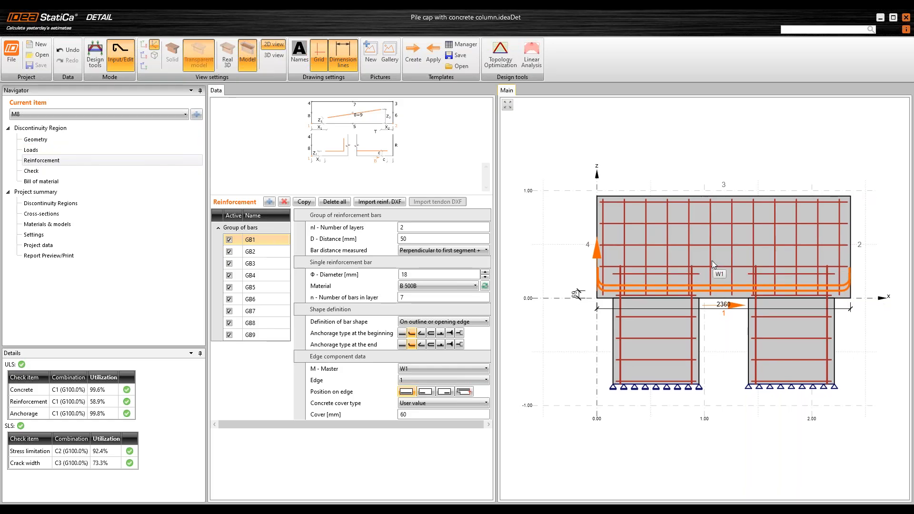
left_click(227, 56)
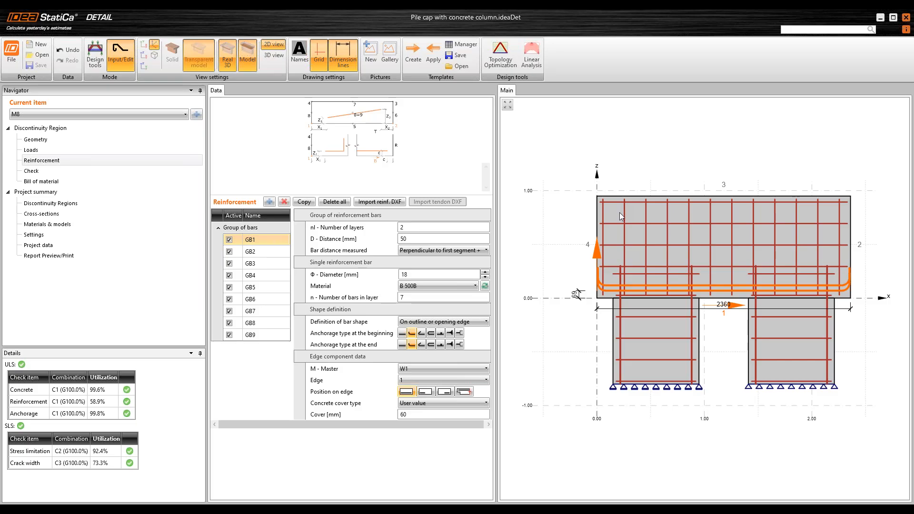
scroll(742, 347, "up", 4)
middle_click_drag(743, 346, 762, 350)
scroll(742, 345, "down", 5)
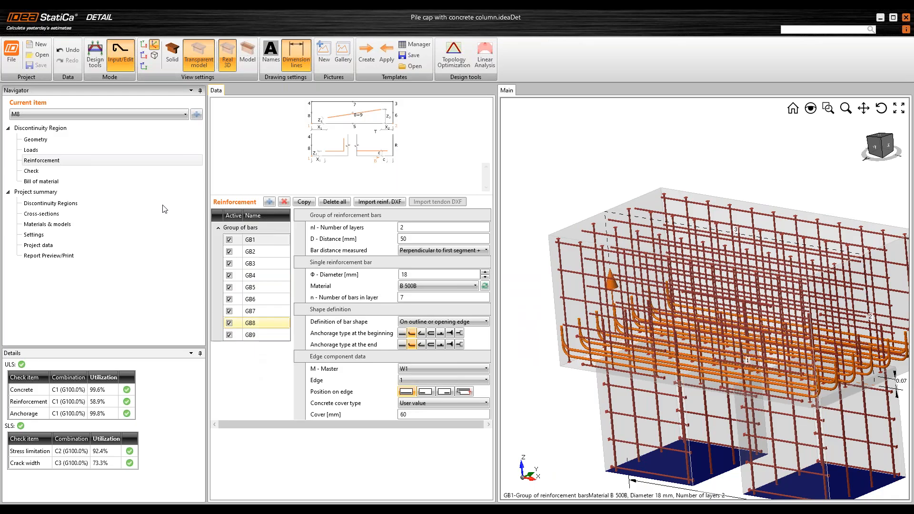
- Open the check summary and examine the vertical reactions and applied loads for combination C2
left_click(80, 172)
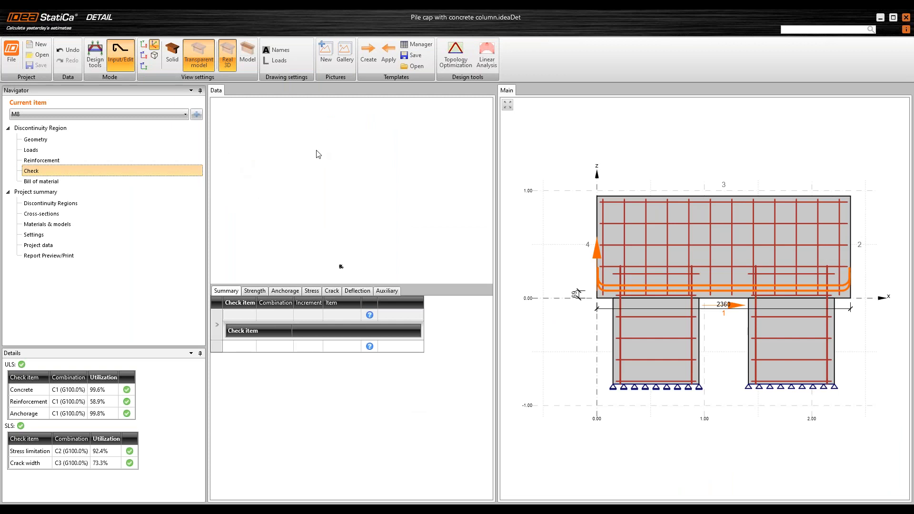
left_click(98, 395)
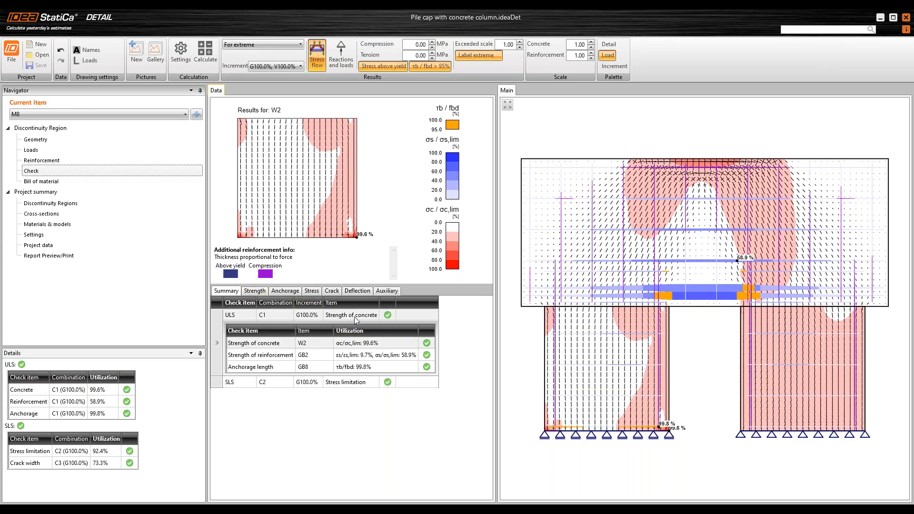
left_click(347, 54)
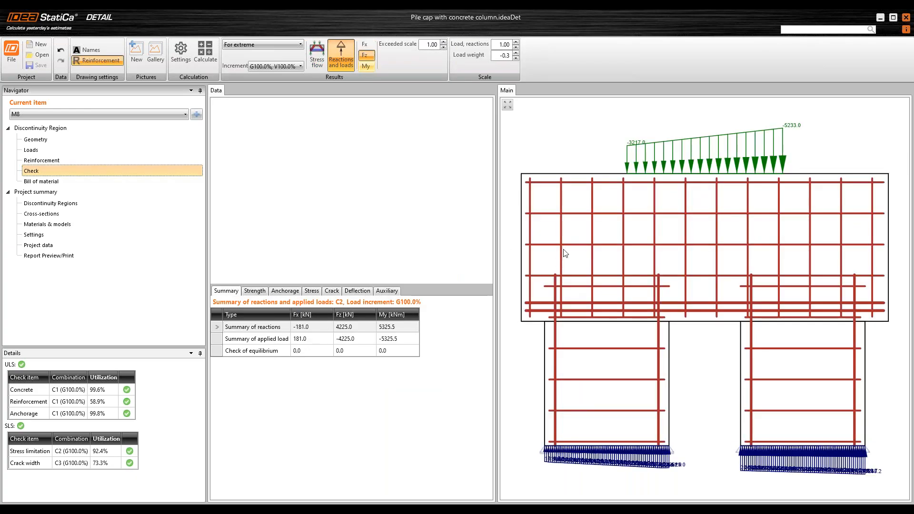
scroll(564, 422, "up", 2)
scroll(569, 404, "down", 2)
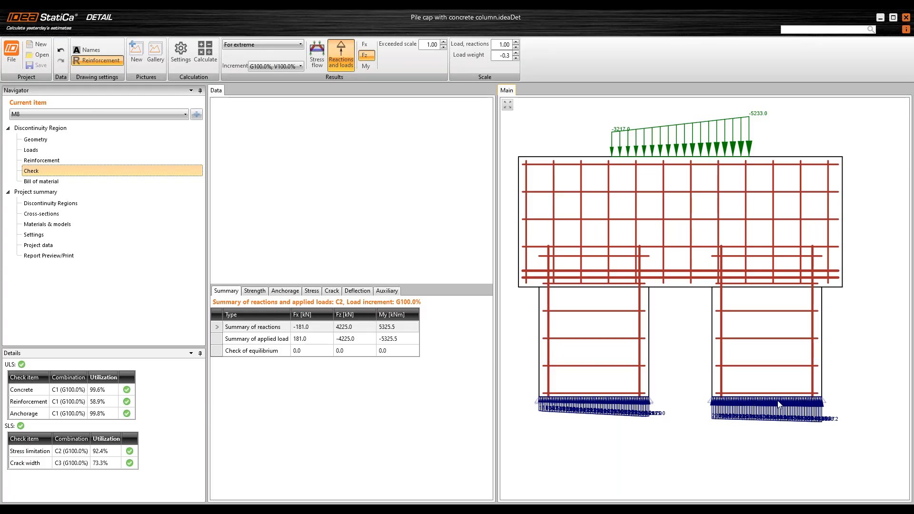
middle_click_drag(778, 403, 789, 403)
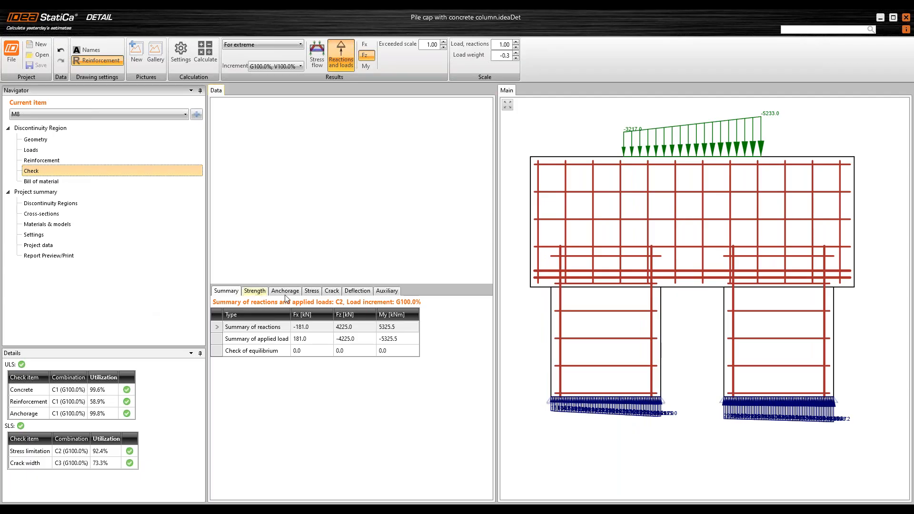
- Display the concrete stress σc in the Strength results with the reinforcement hidden and the mesh drawn
left_click(255, 291)
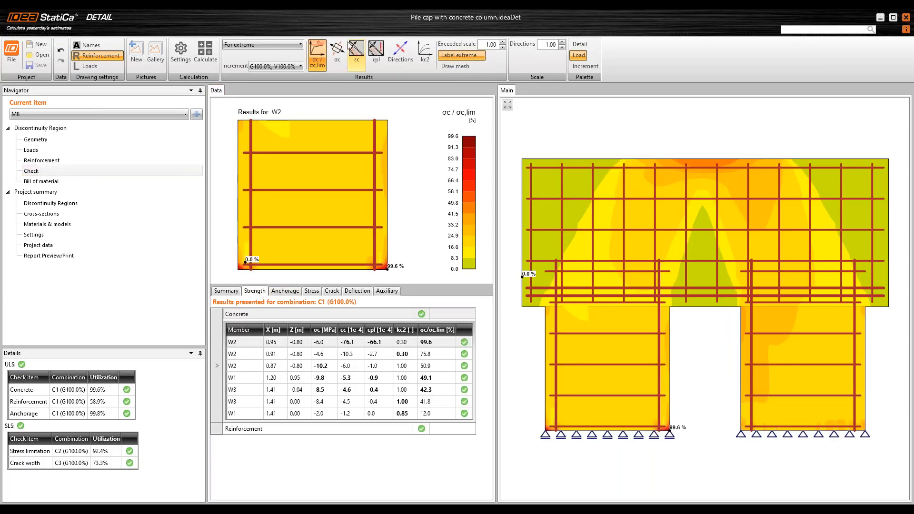
left_click(340, 54)
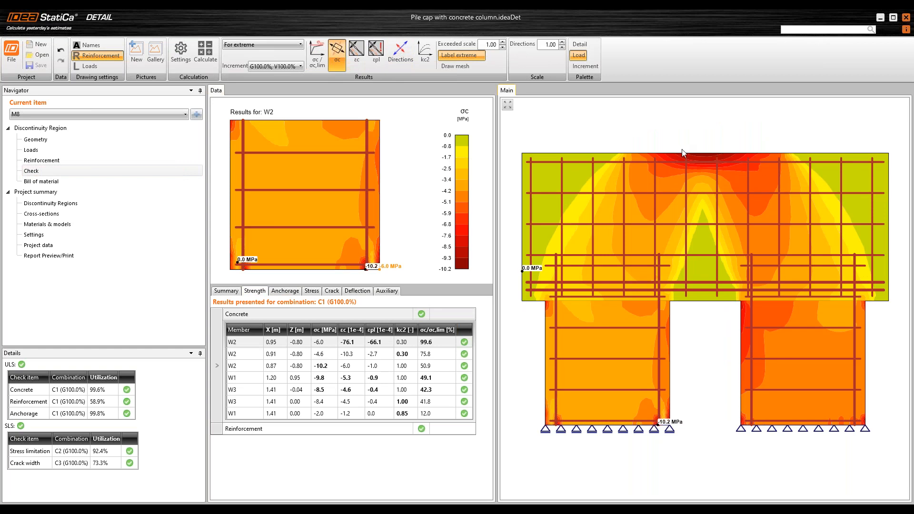
left_click(98, 56)
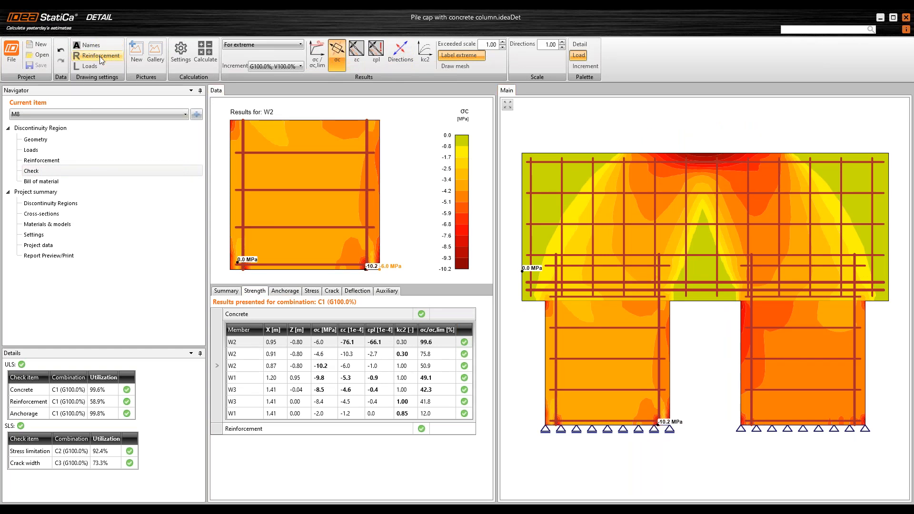
left_click(457, 67)
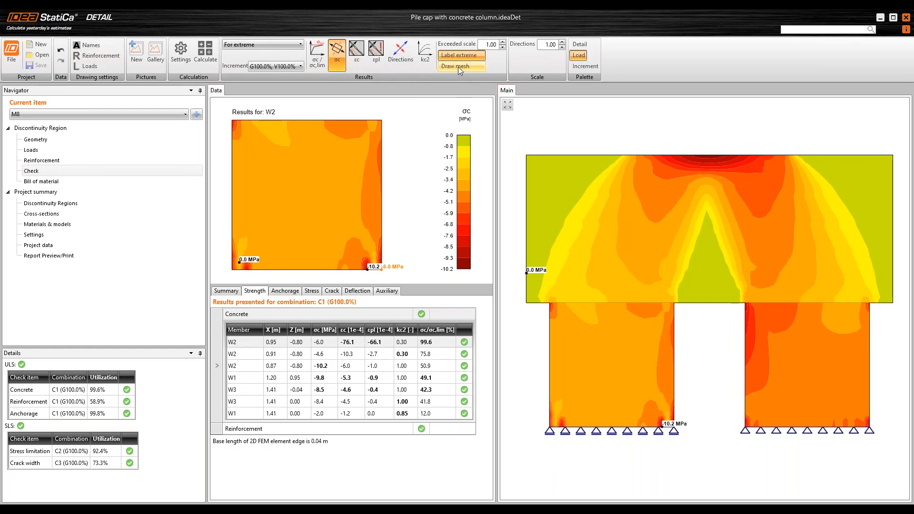
- Examine the concrete stress σc at the inner corner of the W2 pile base and beneath the column load on the cap
mouse_move(556, 247)
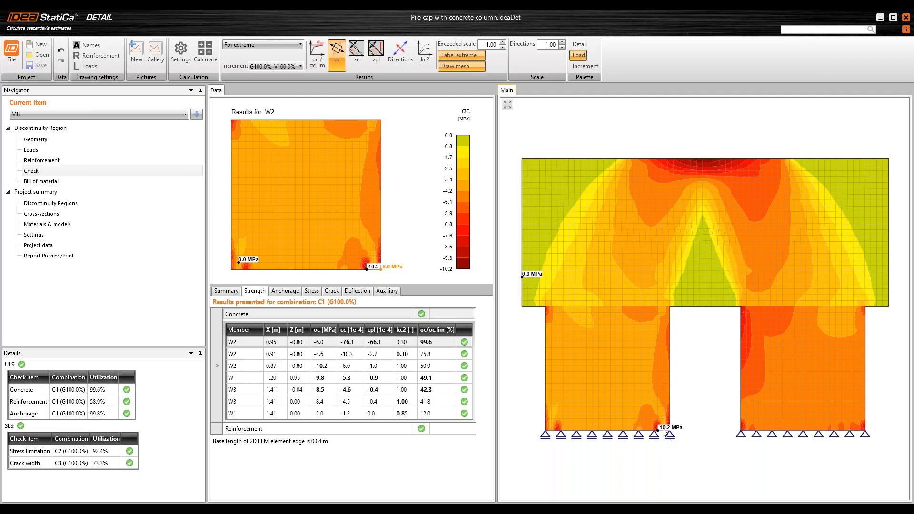
scroll(663, 434, "up", 2)
scroll(665, 435, "up", 2)
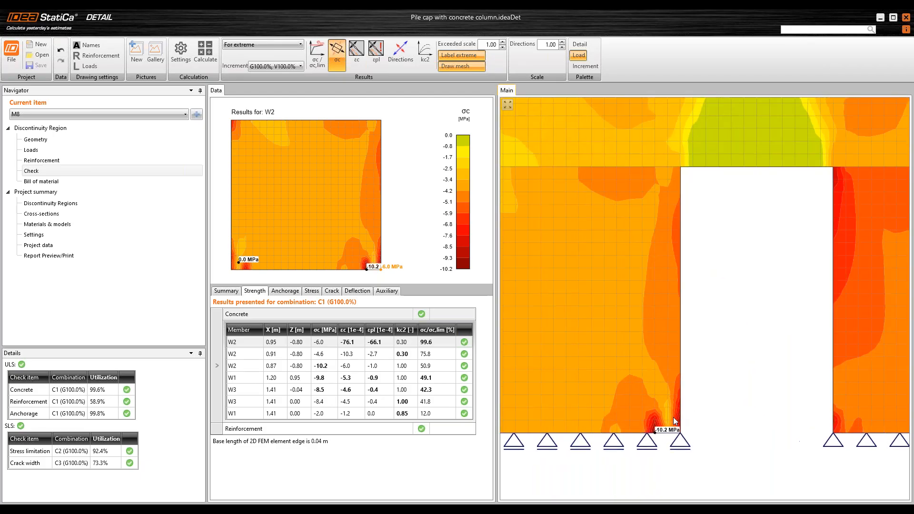
scroll(636, 426, "down", 7)
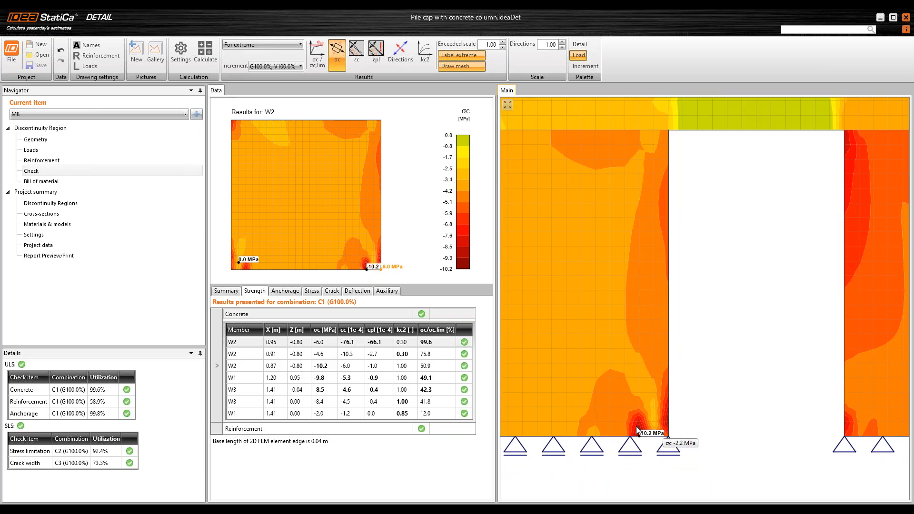
mouse_move(638, 352)
middle_mouse_down()
mouse_move(663, 353)
mouse_move(624, 357)
middle_mouse_up()
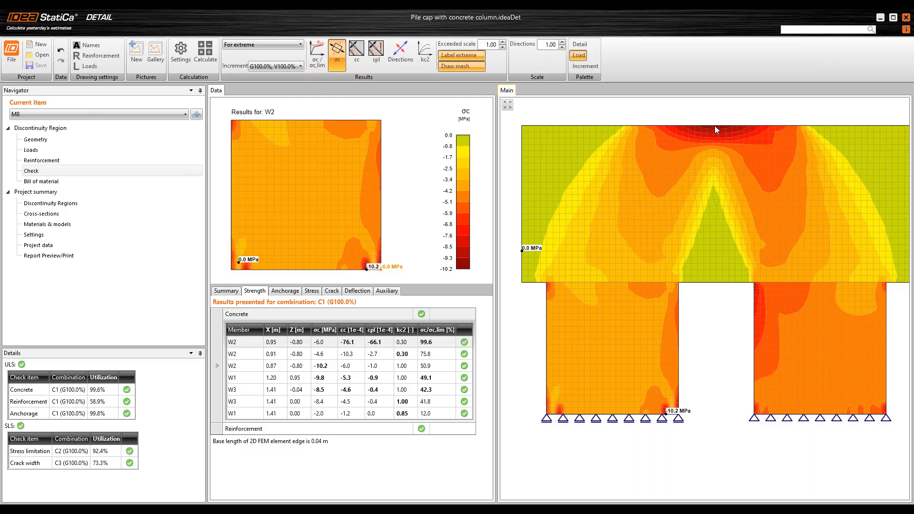
mouse_move(713, 129)
- Open the reinforcement strength results for combination C1 and display the steel stress σs in the bars
left_click(323, 429)
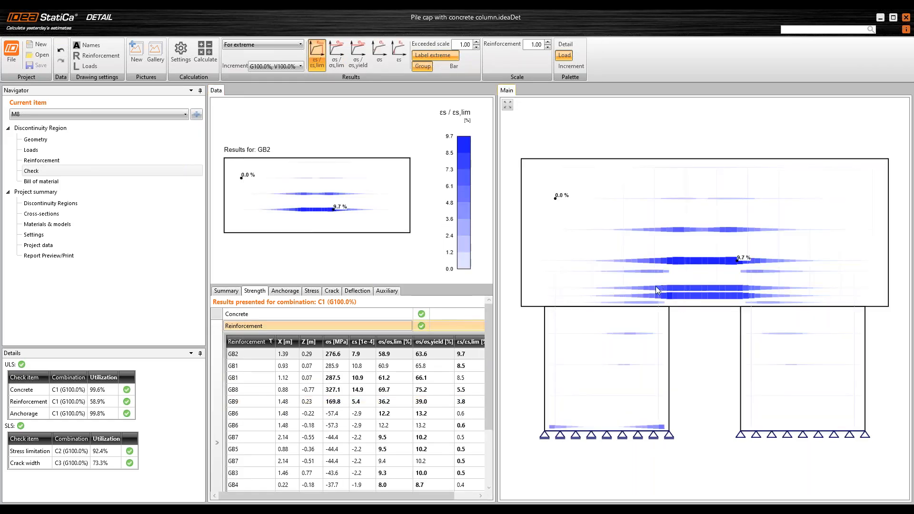
mouse_move(683, 262)
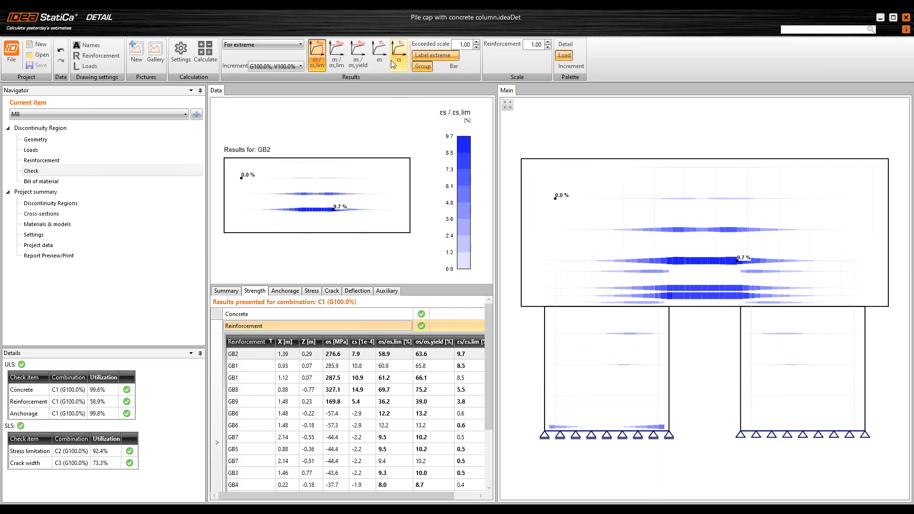
left_click(379, 53)
middle_click_drag(720, 269, 720, 259)
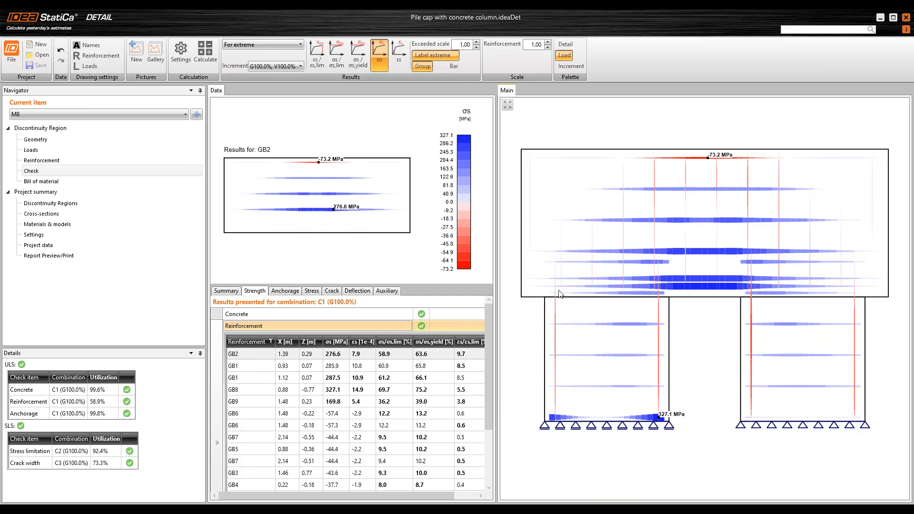
- Sort the reinforcement results by σs in descending order and examine bar groups GB8 and GB1
left_click(336, 341)
left_click(336, 342)
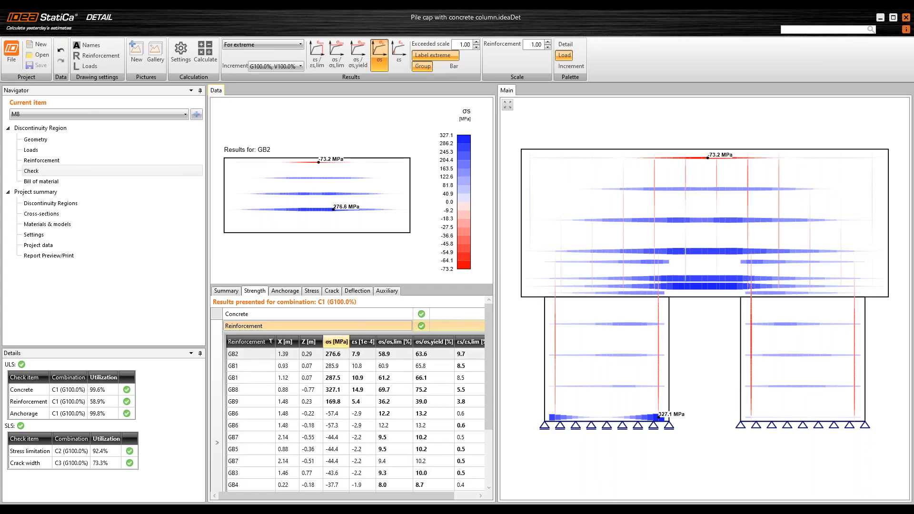
left_click(336, 342)
left_click(334, 355)
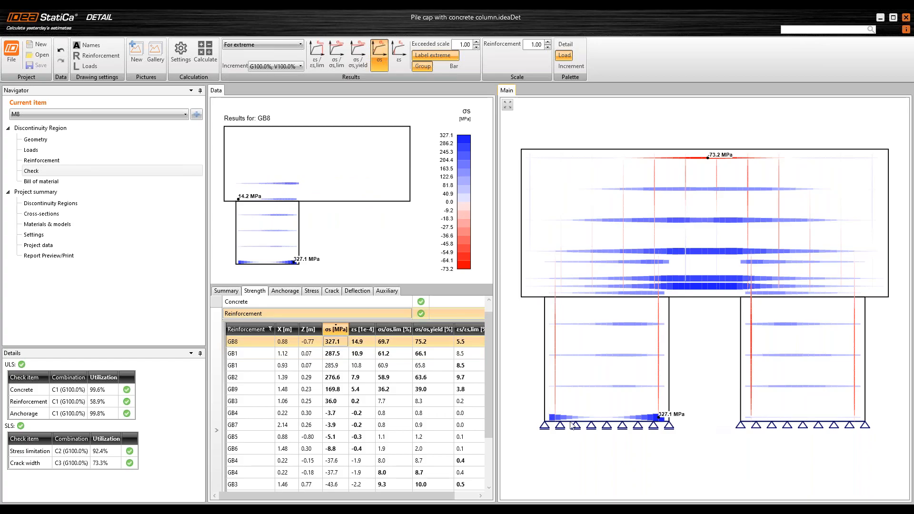
left_click(336, 355)
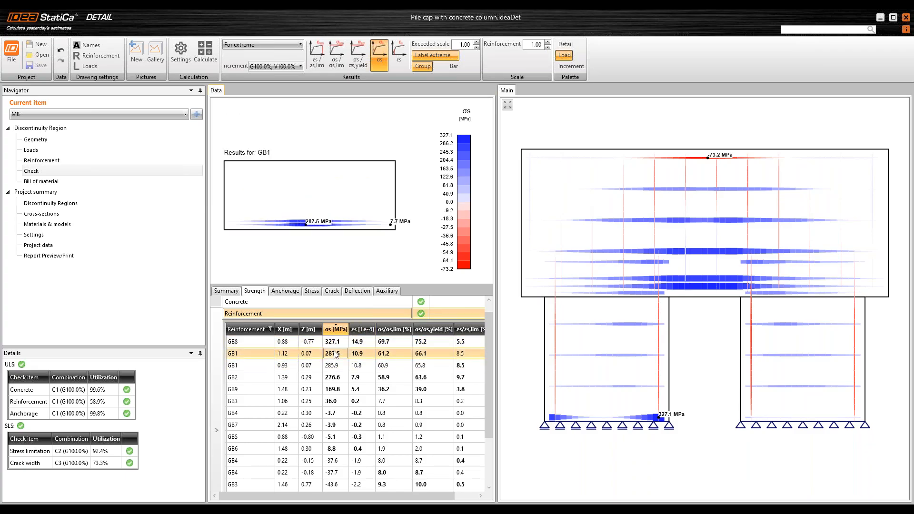
scroll(310, 222, "up", 3)
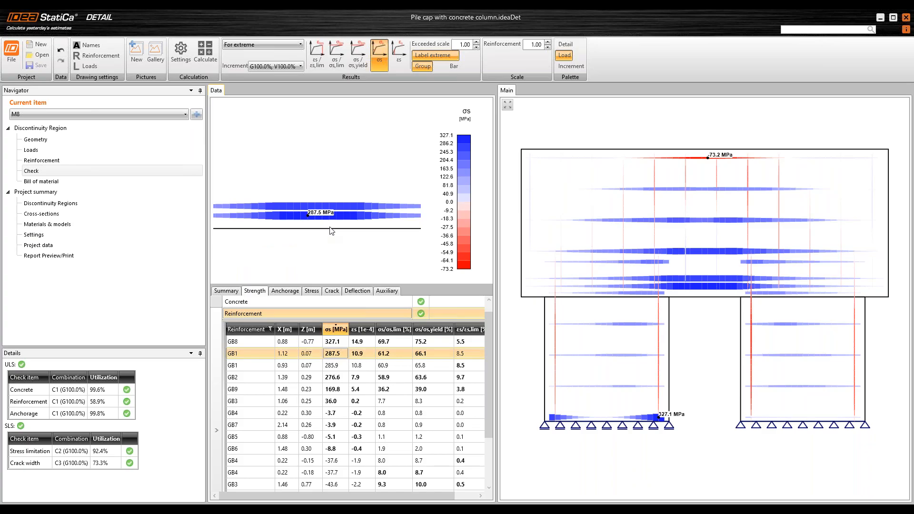
scroll(736, 225, "down", 3)
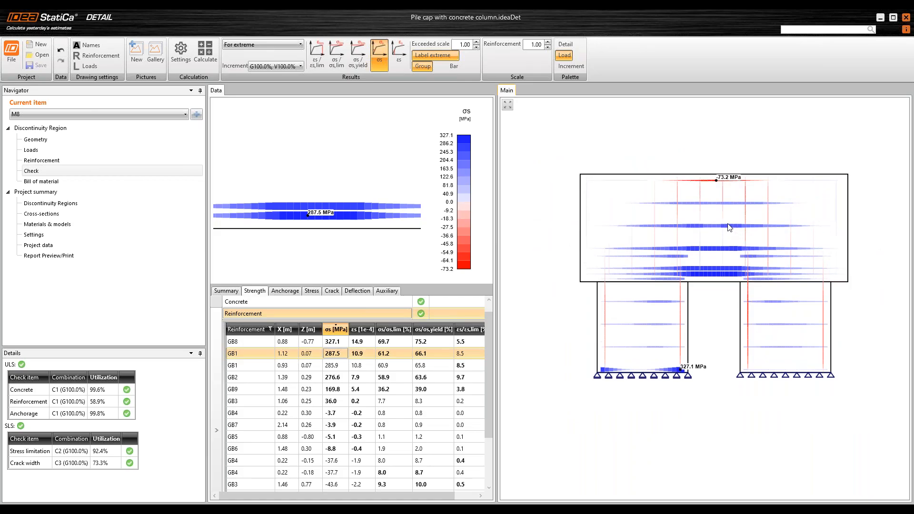
mouse_move(723, 231)
middle_click_drag(724, 232, 719, 235)
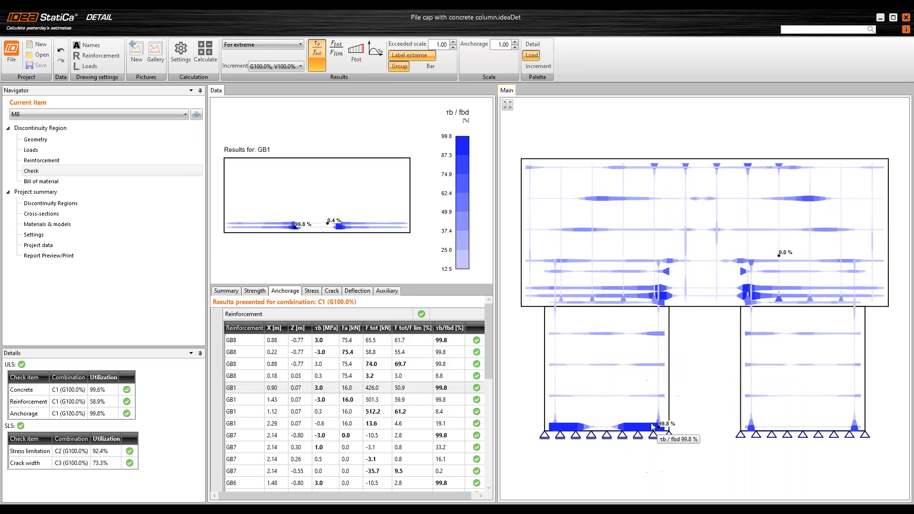
- Examine the anchorage ratio τb/fbd at the base of pile W2, and display the total force Ftot in the bars
mouse_move(640, 429)
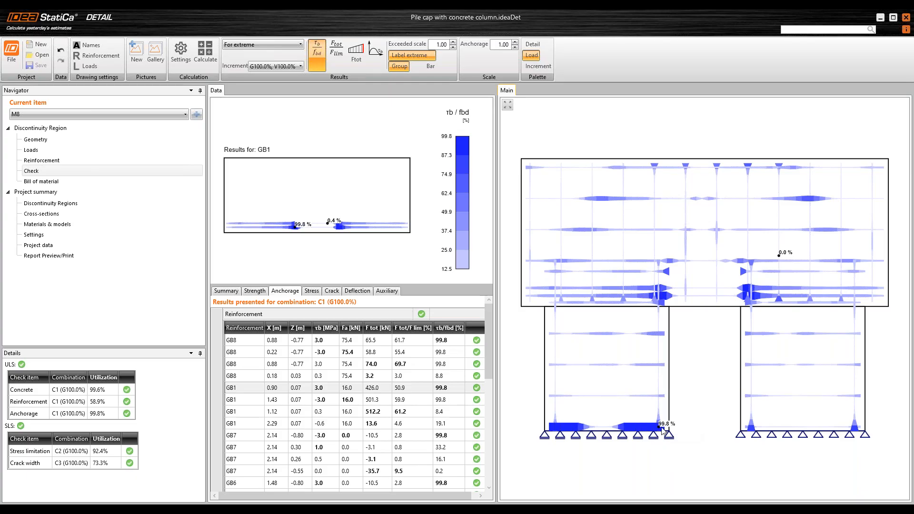
left_click(357, 67)
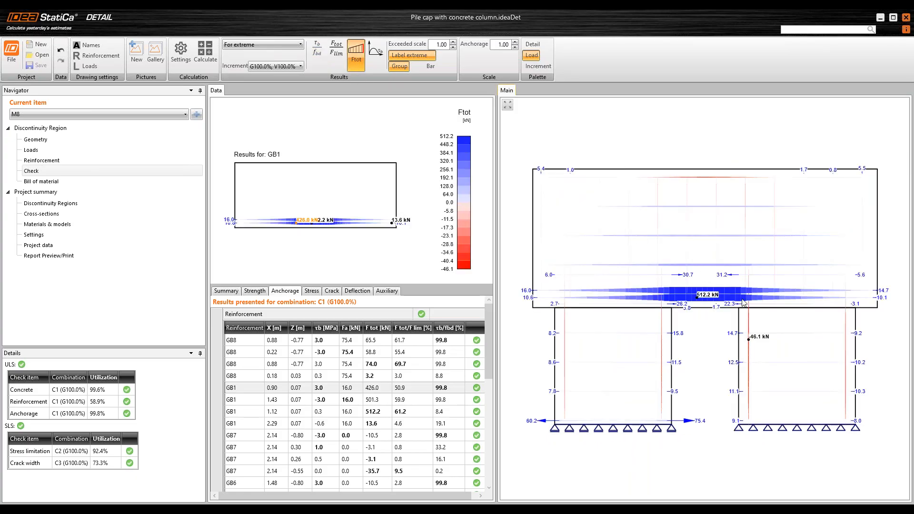
left_click(703, 301)
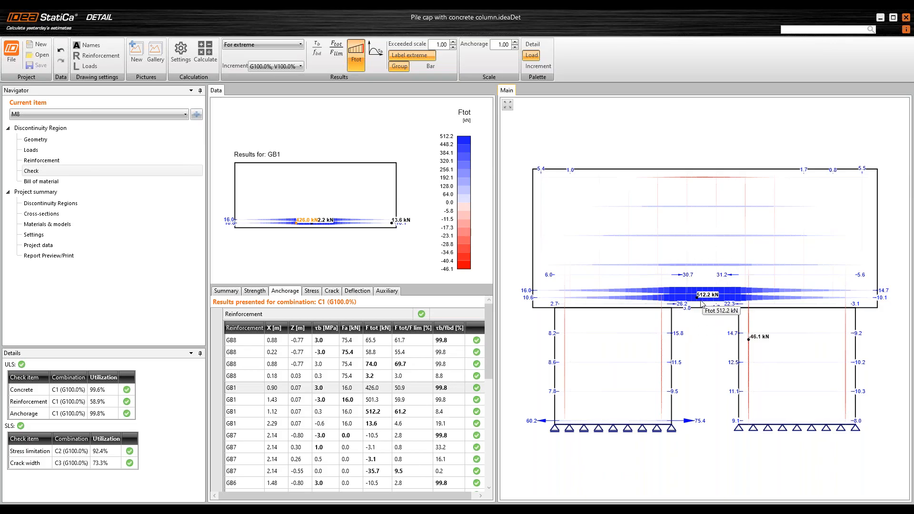
- Review the SLS stress limitation results, examining the stress σ in the concrete and in the reinforcement
left_click(311, 291)
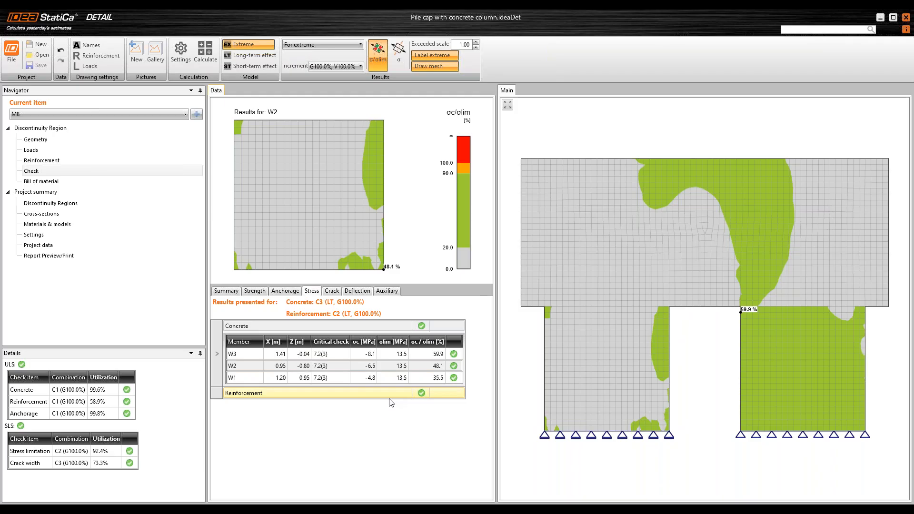
left_click(399, 54)
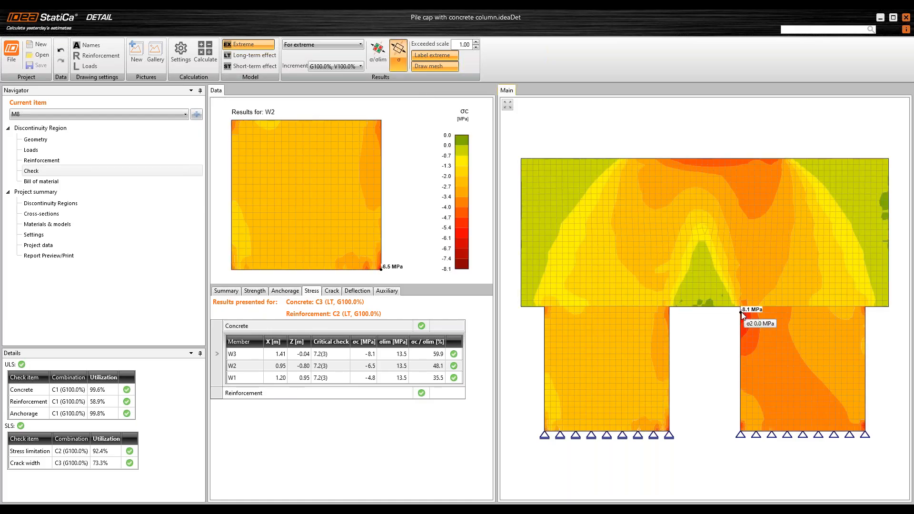
scroll(742, 313, "up", 4)
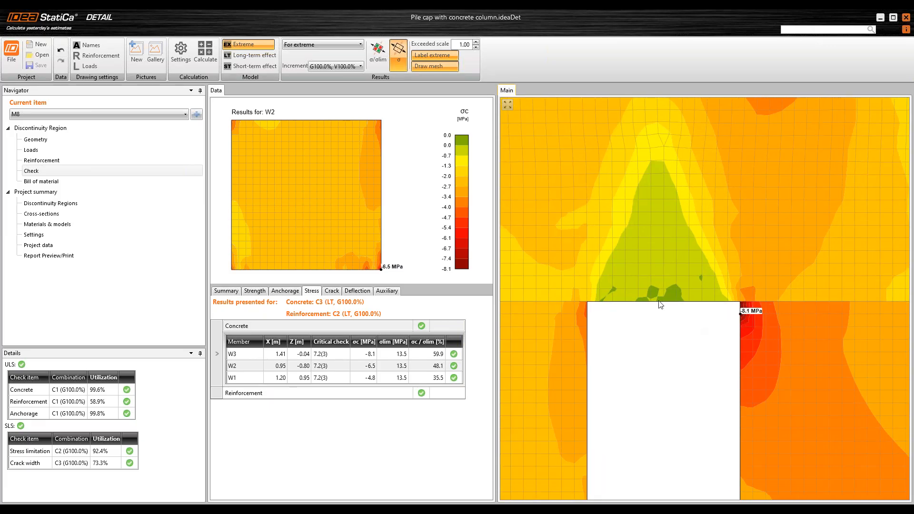
scroll(627, 312, "down", 2)
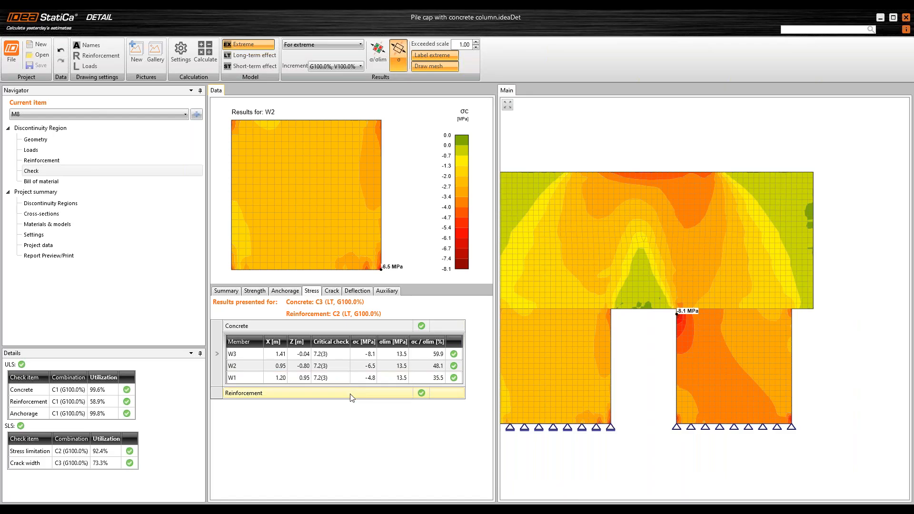
left_click(351, 395)
left_click(352, 390)
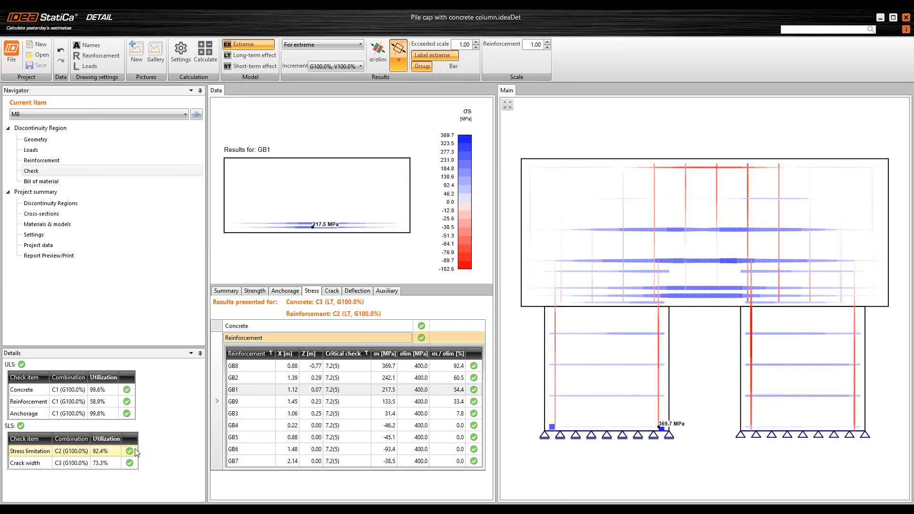
- Examine the crack widths w along the reinforcement, and display the deflection results on the deformed shape
left_click(332, 291)
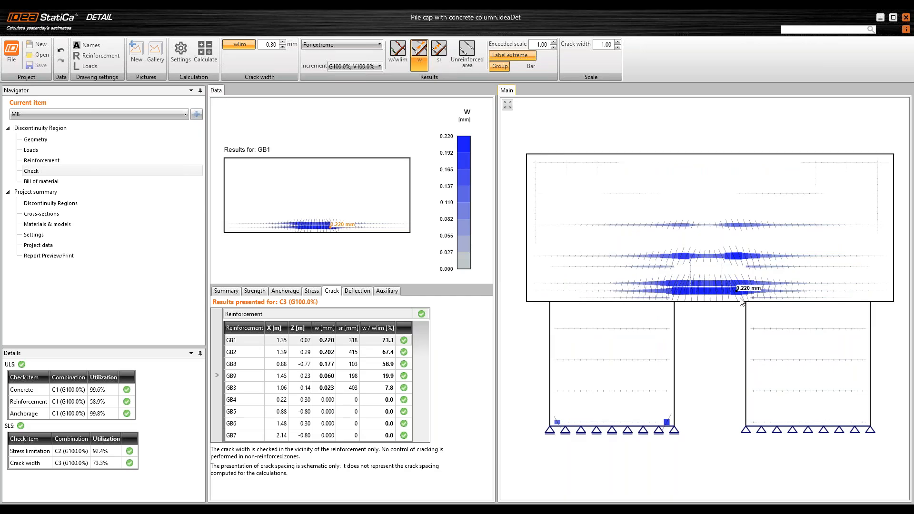
scroll(746, 297, "up", 3)
scroll(724, 277, "down", 2)
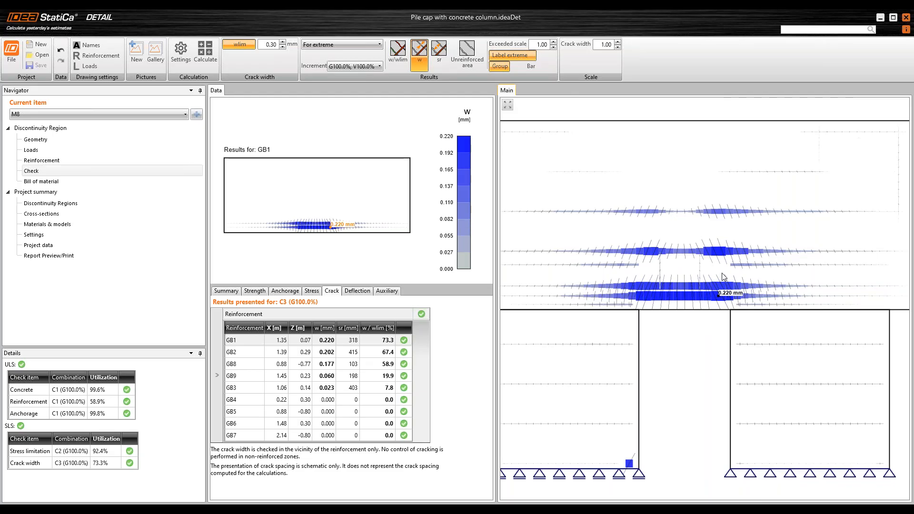
left_click(357, 290)
left_click(450, 54)
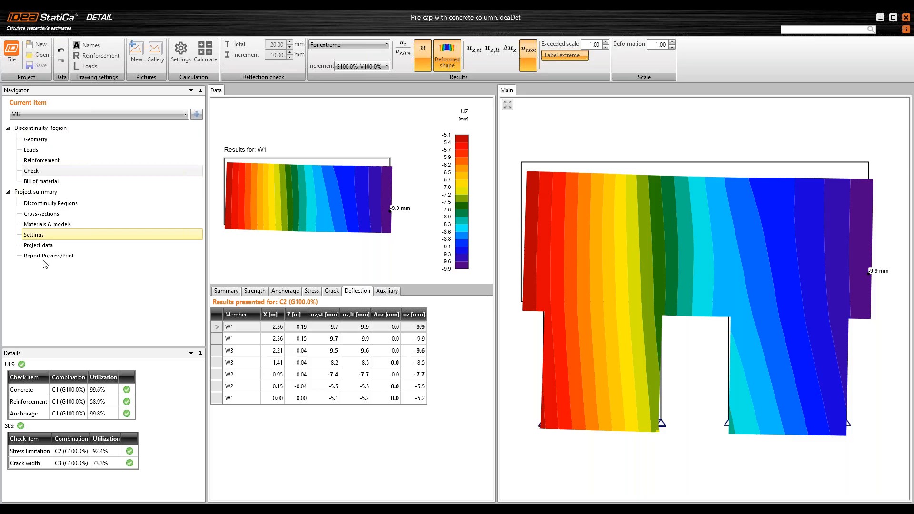
- Open the report preview and read through its materials, geometry, loads, reinforcement and results sections down to the explanation of symbols
left_click(110, 255)
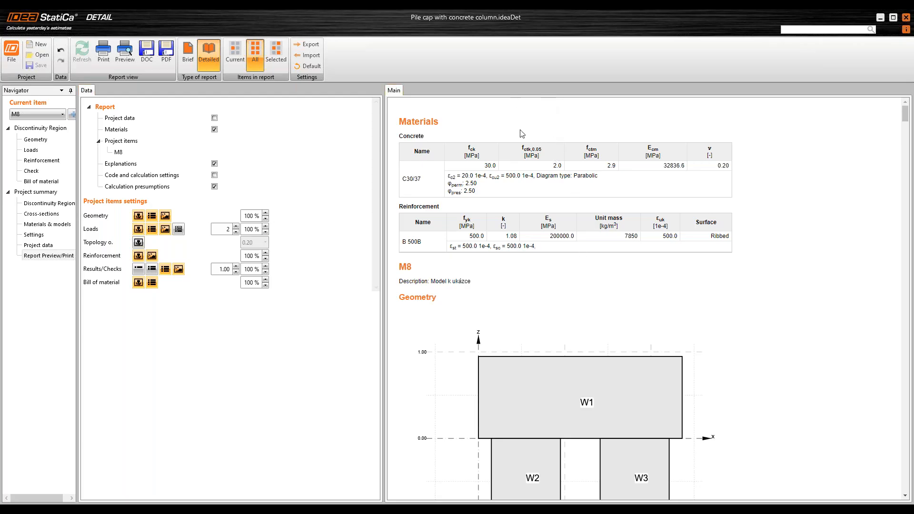
double_click(437, 119)
scroll(501, 252, "down", 7)
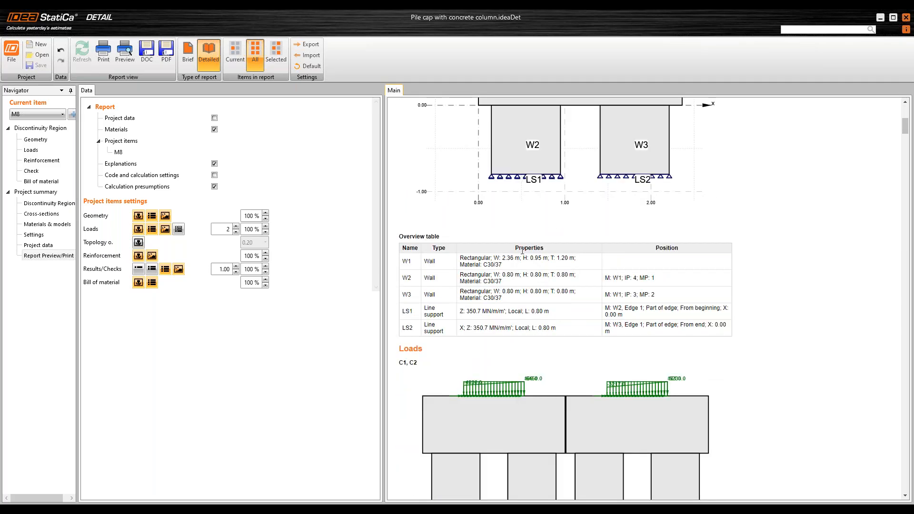
scroll(533, 309, "down", 3)
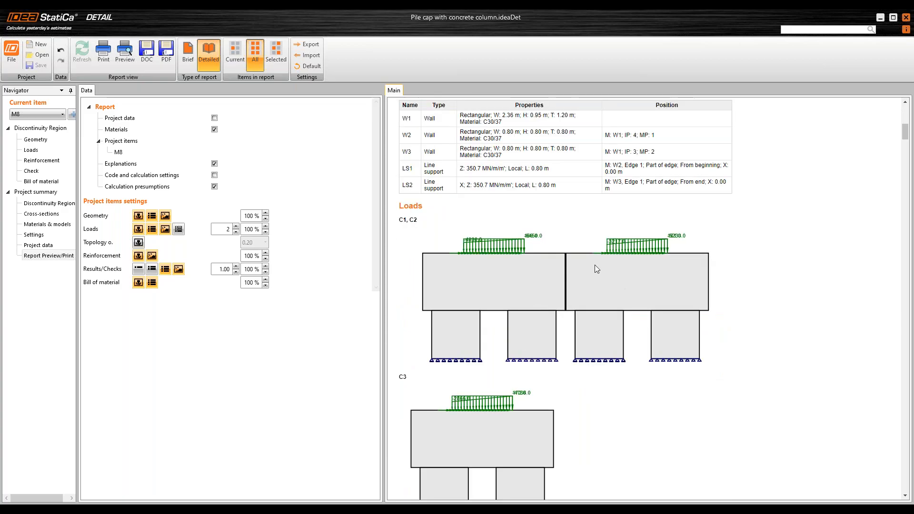
scroll(551, 243, "down", 7)
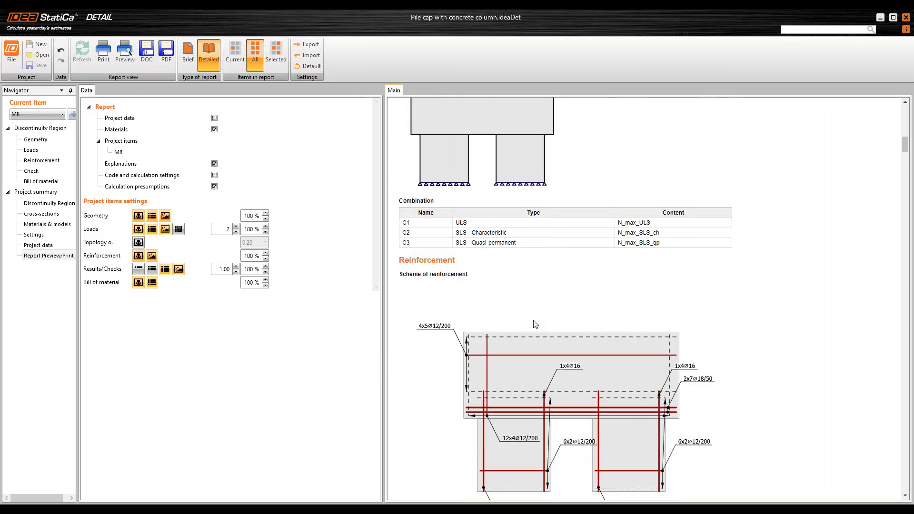
scroll(534, 324, "down", 1)
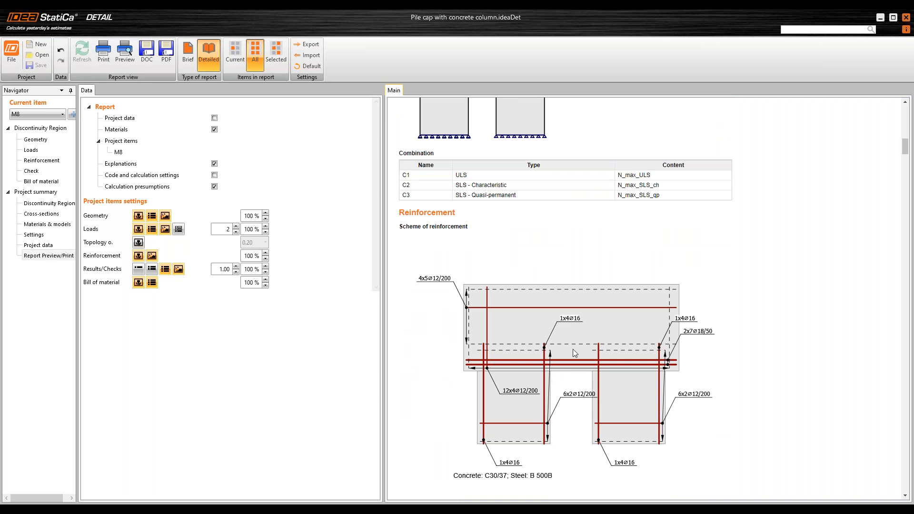
scroll(549, 316, "down", 3)
scroll(549, 326, "down", 3)
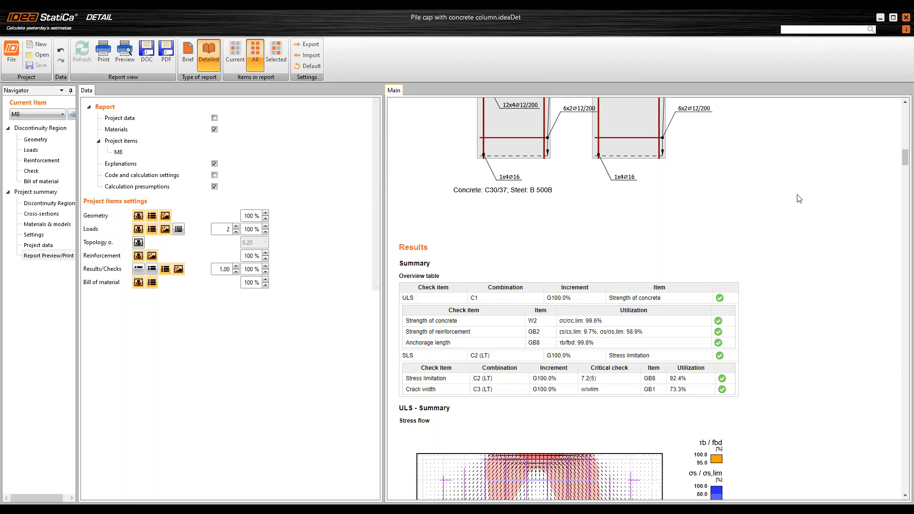
left_click_drag(907, 161, 907, 214)
left_click_drag(910, 238, 912, 471)
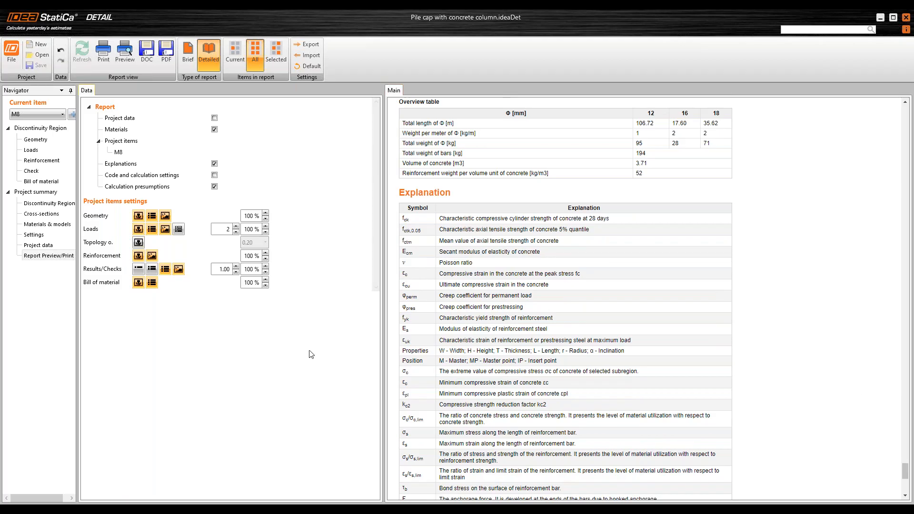